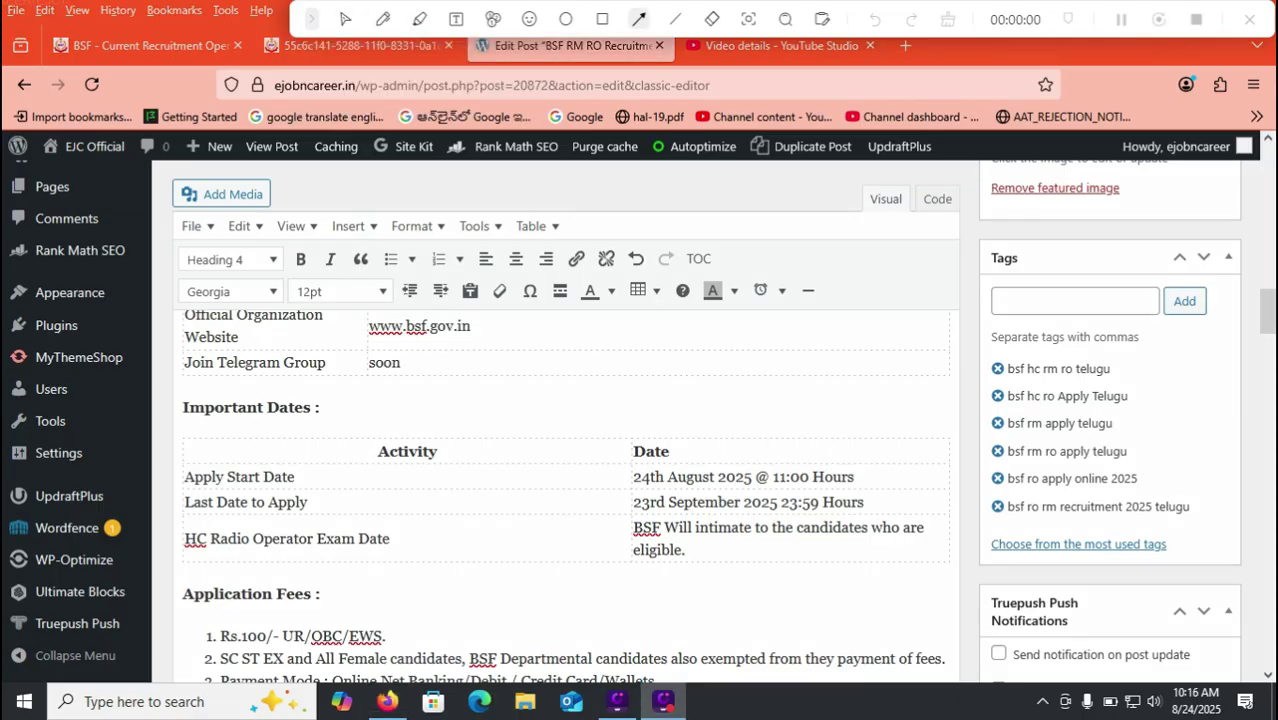
Step: Mark the apply start date and the last date to apply in the post's Important Dates table with red arrows
drag(830, 425, 782, 463)
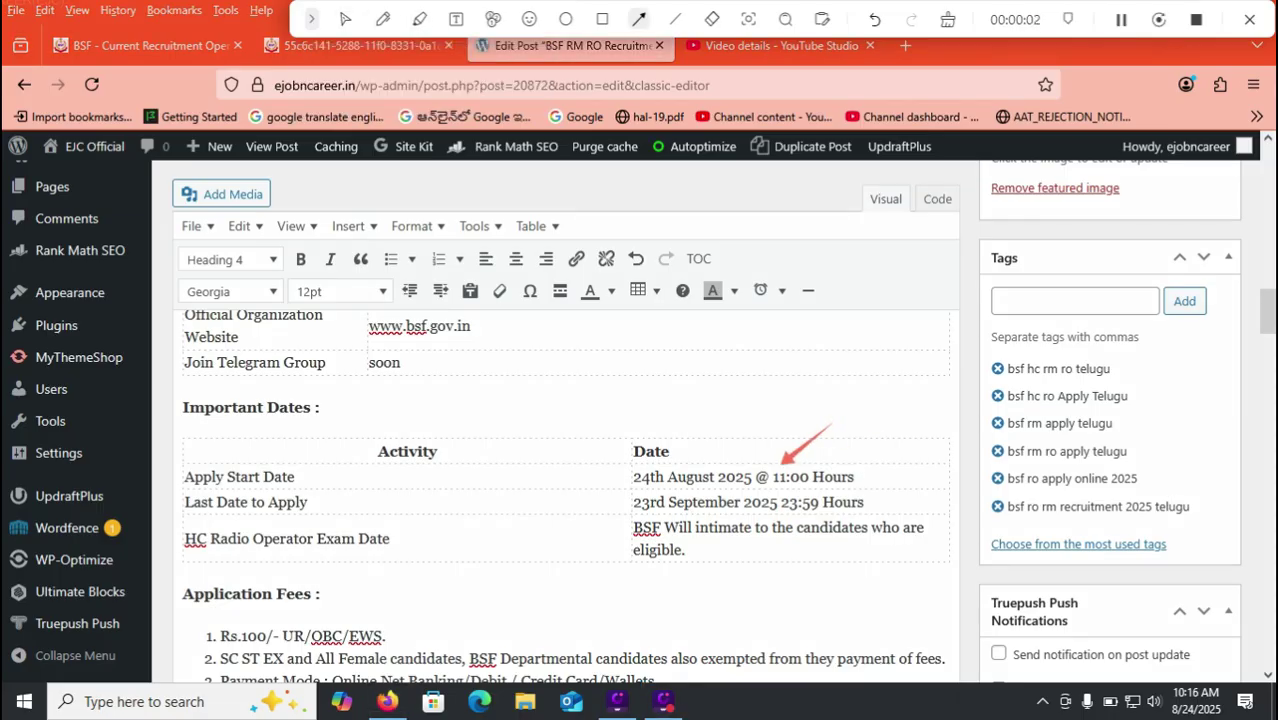
drag(533, 505, 588, 505)
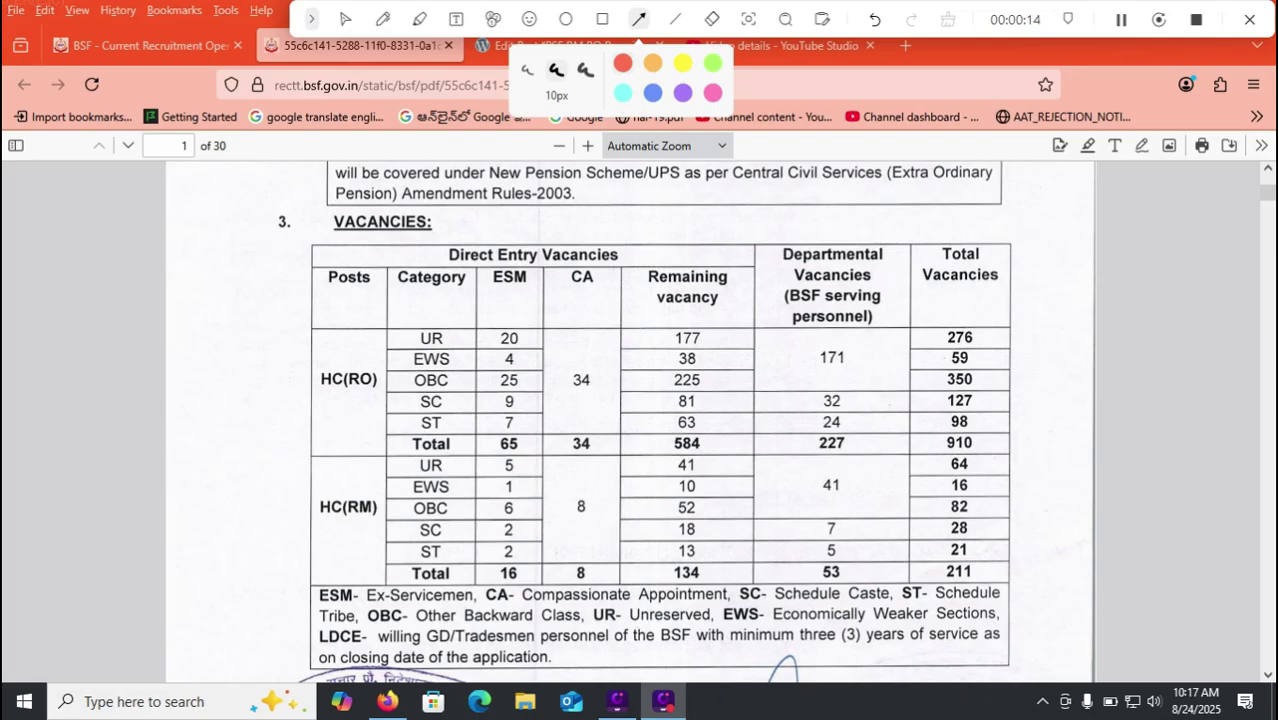
Step: Mark the HC(RO) and HC(RM) vacancy totals and both posts' first category rows in the notification PDF with red arrows
drag(1043, 419, 999, 440)
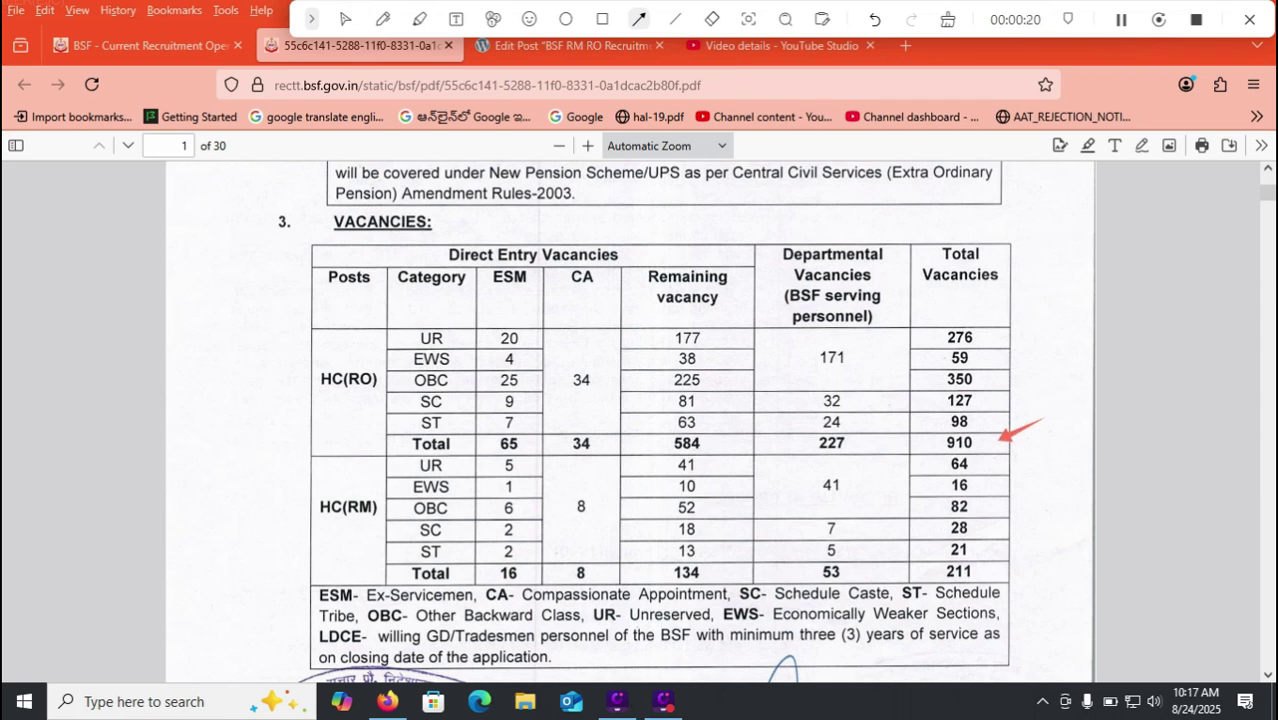
drag(1036, 553, 991, 574)
drag(374, 297, 391, 337)
drag(313, 432, 405, 464)
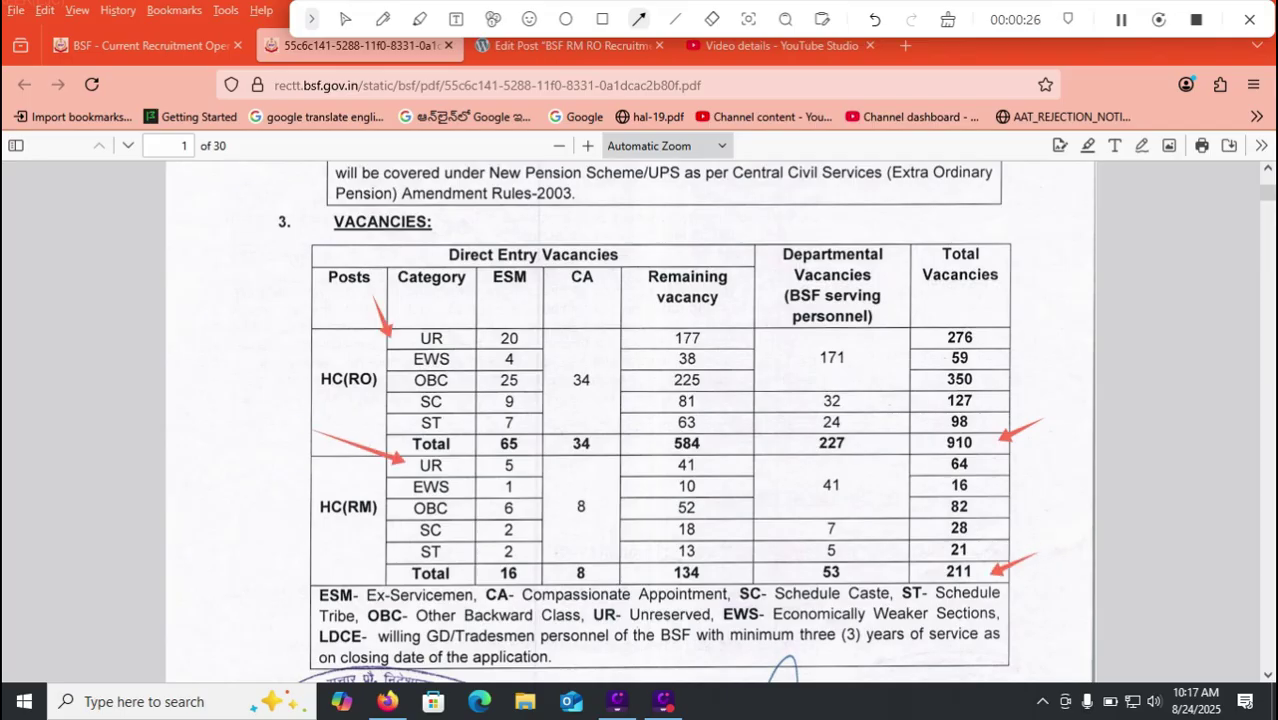
key(Escape)
Step: Review the post's application fees, eligibility, age limits, physical standards, exam pattern and Important Links sections
click(572, 46)
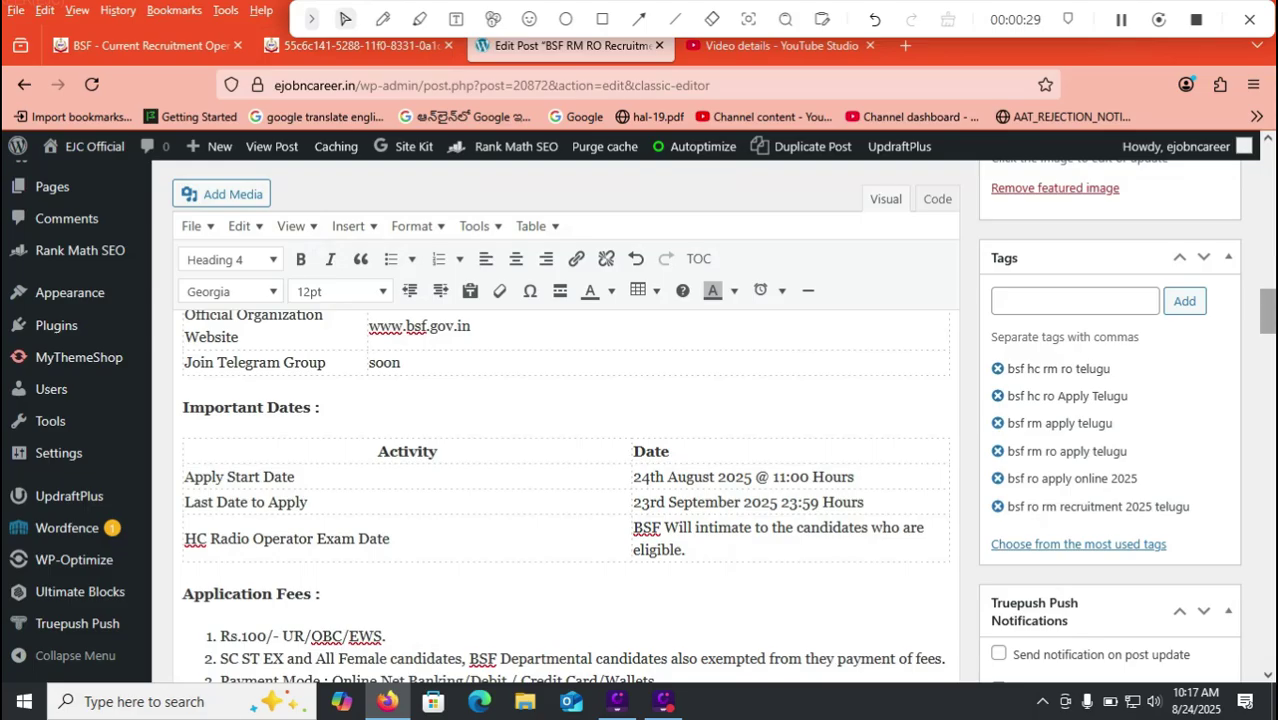
scroll(1267, 330, down, 6)
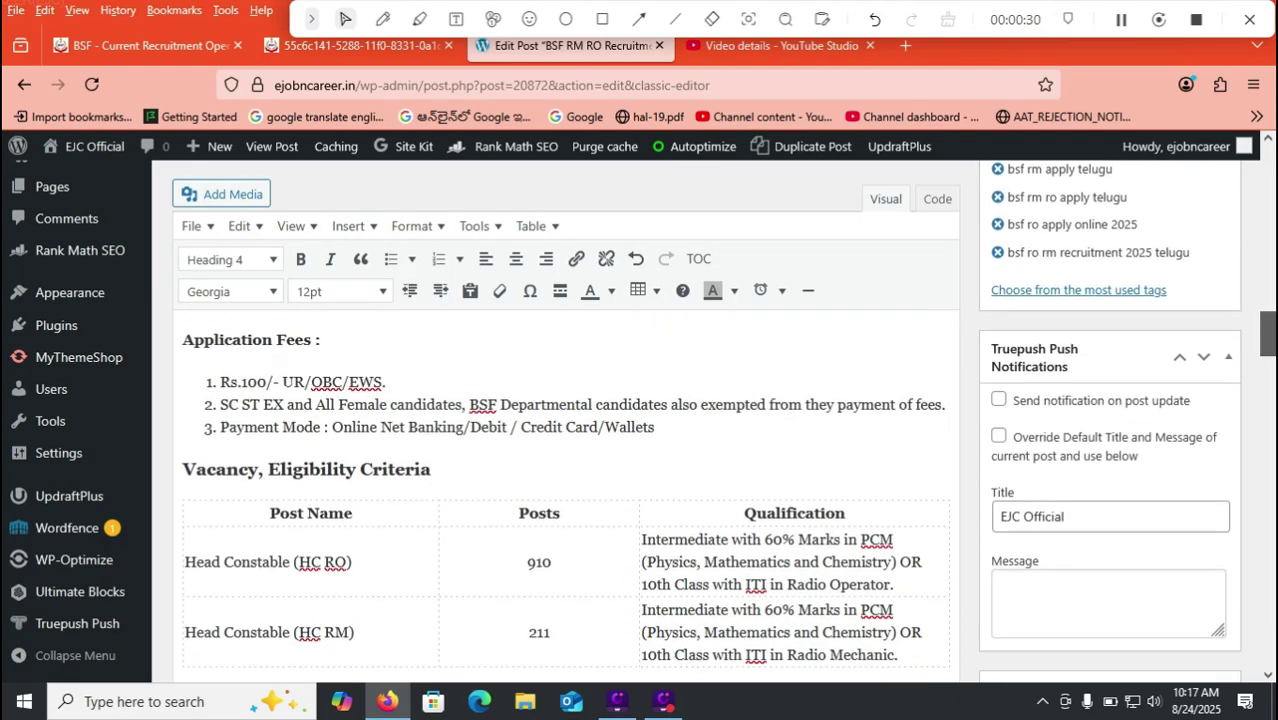
scroll(1267, 350, down, 6)
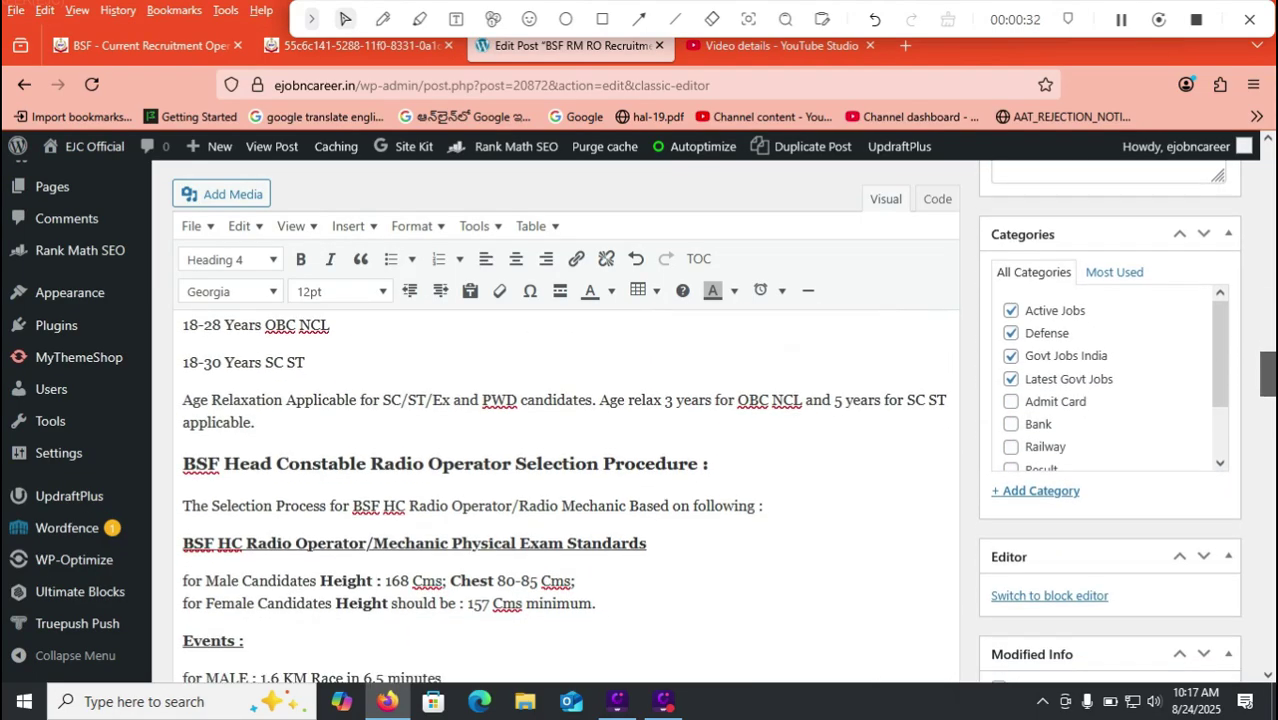
scroll(1267, 390, down, 4)
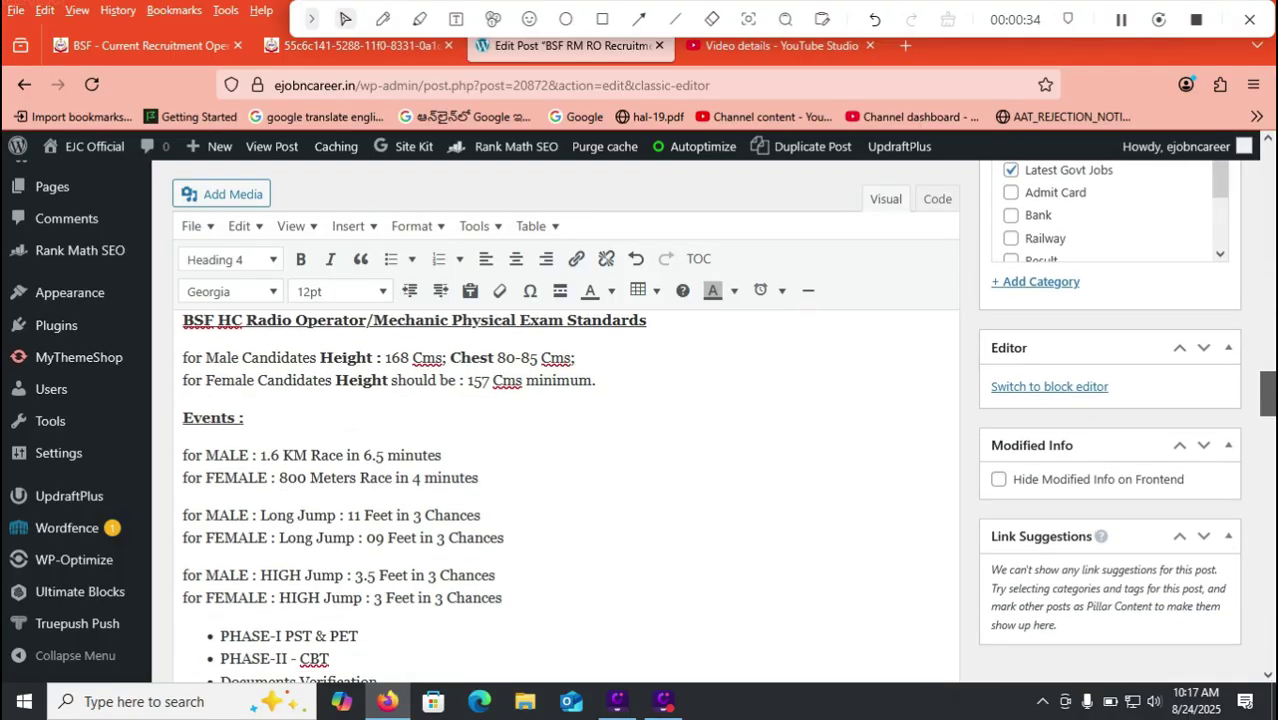
scroll(565, 495, down, 1)
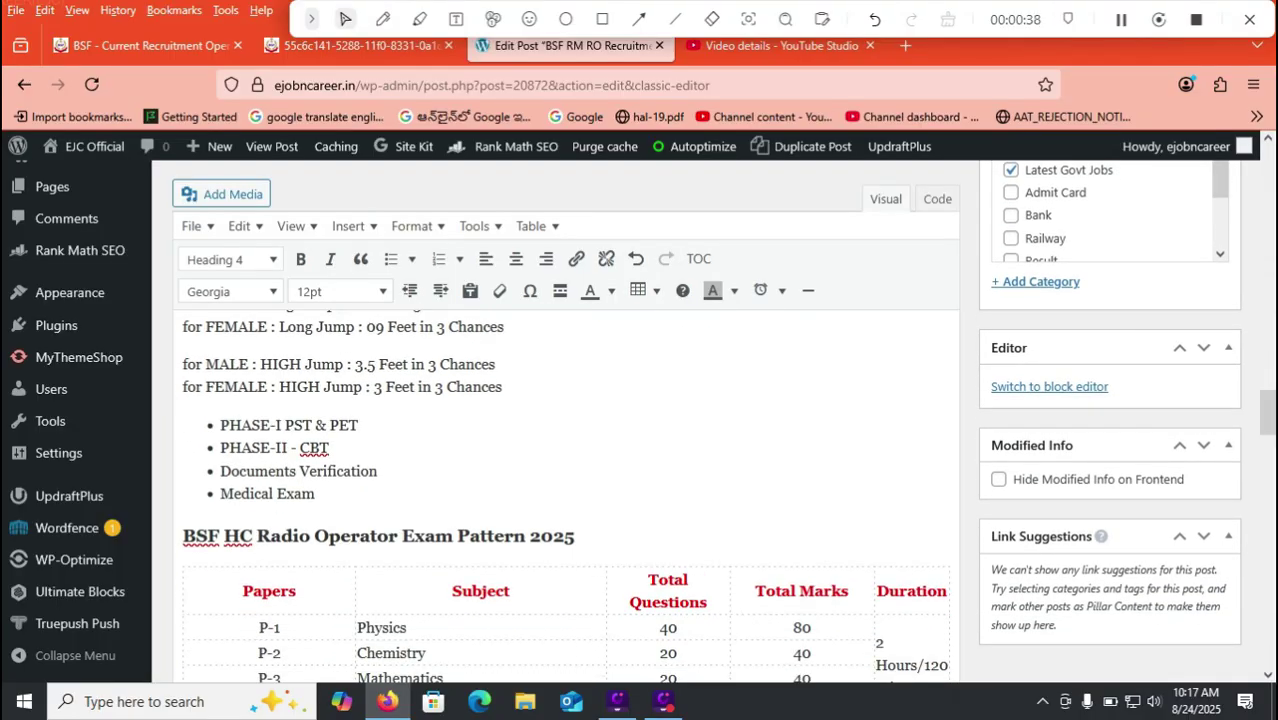
scroll(1266, 410, up, 4)
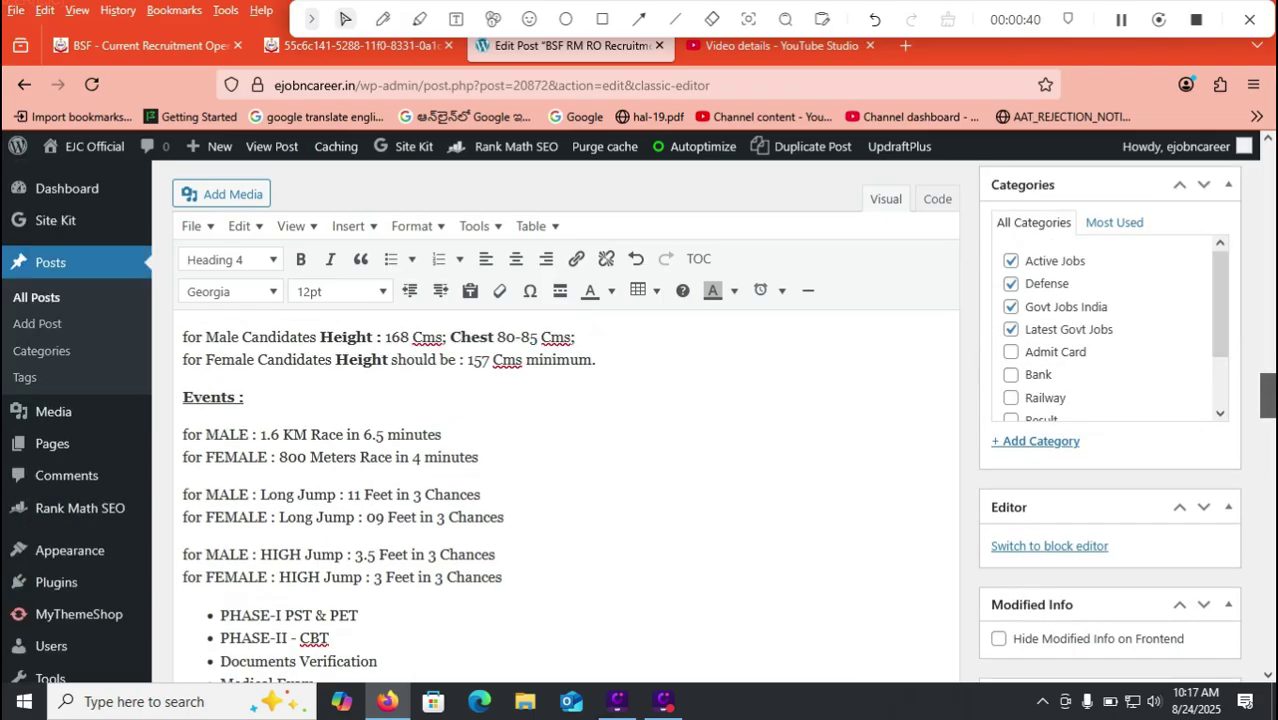
scroll(1266, 400, up, 1)
scroll(1266, 400, down, 5)
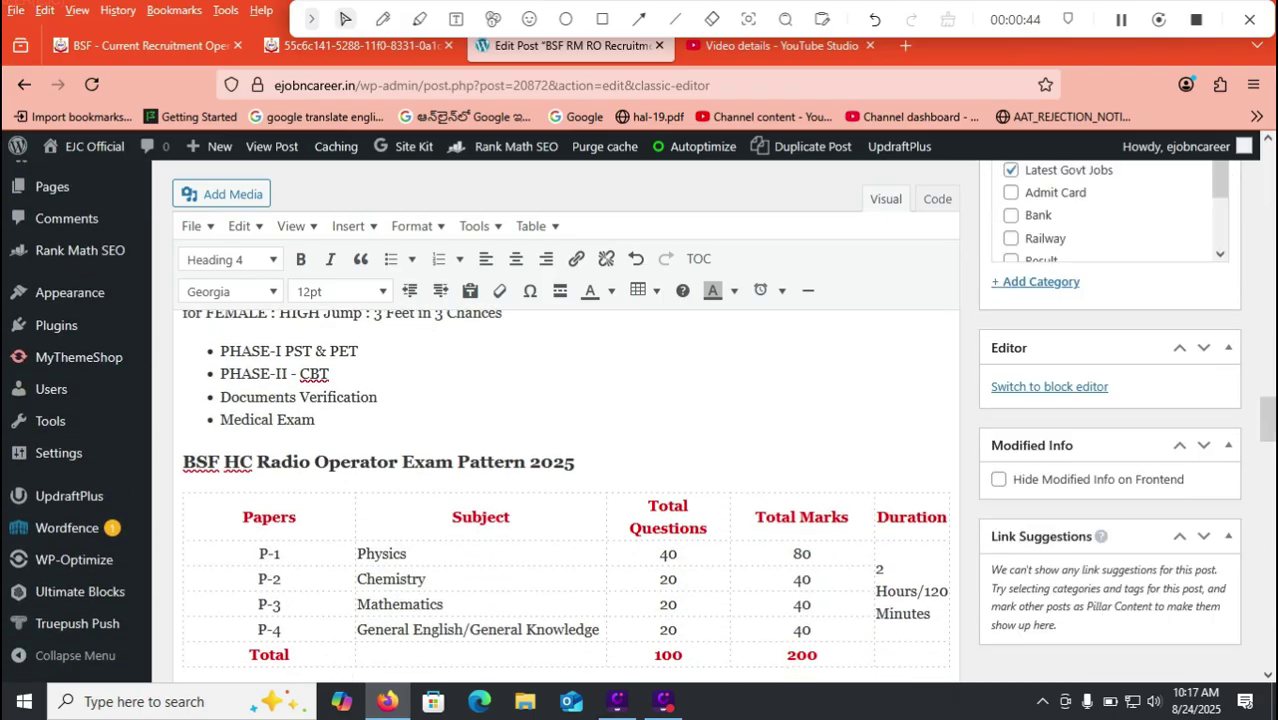
scroll(1266, 418, down, 10)
scroll(566, 495, down, 8)
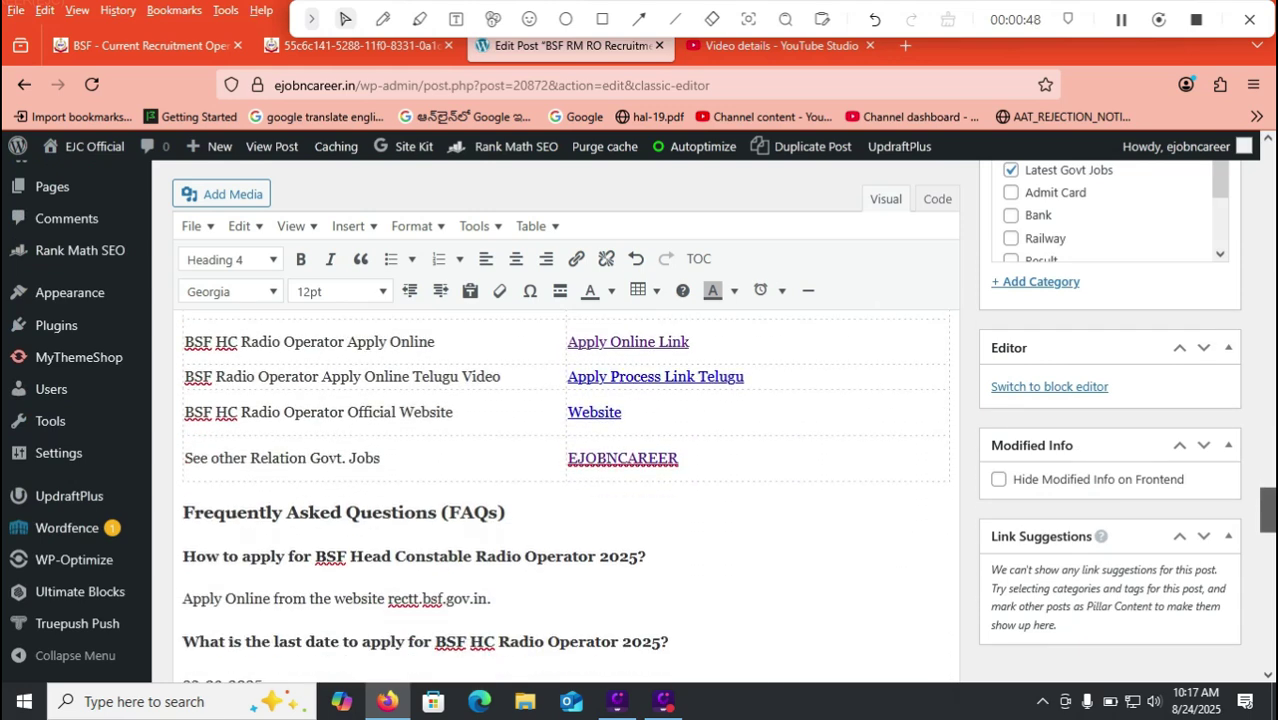
scroll(566, 495, up, 4)
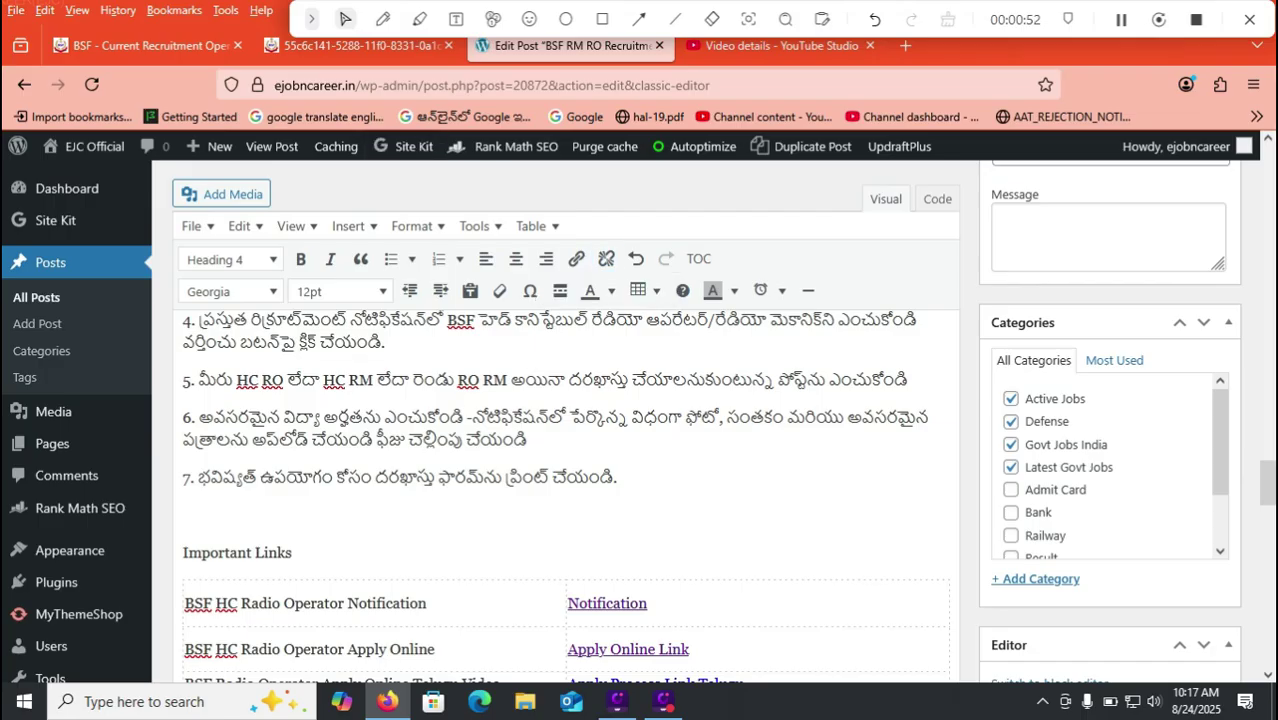
Step: Open the candidate login on the BSF recruitment site, view the forgot-password request page and return to the login form
click(150, 46)
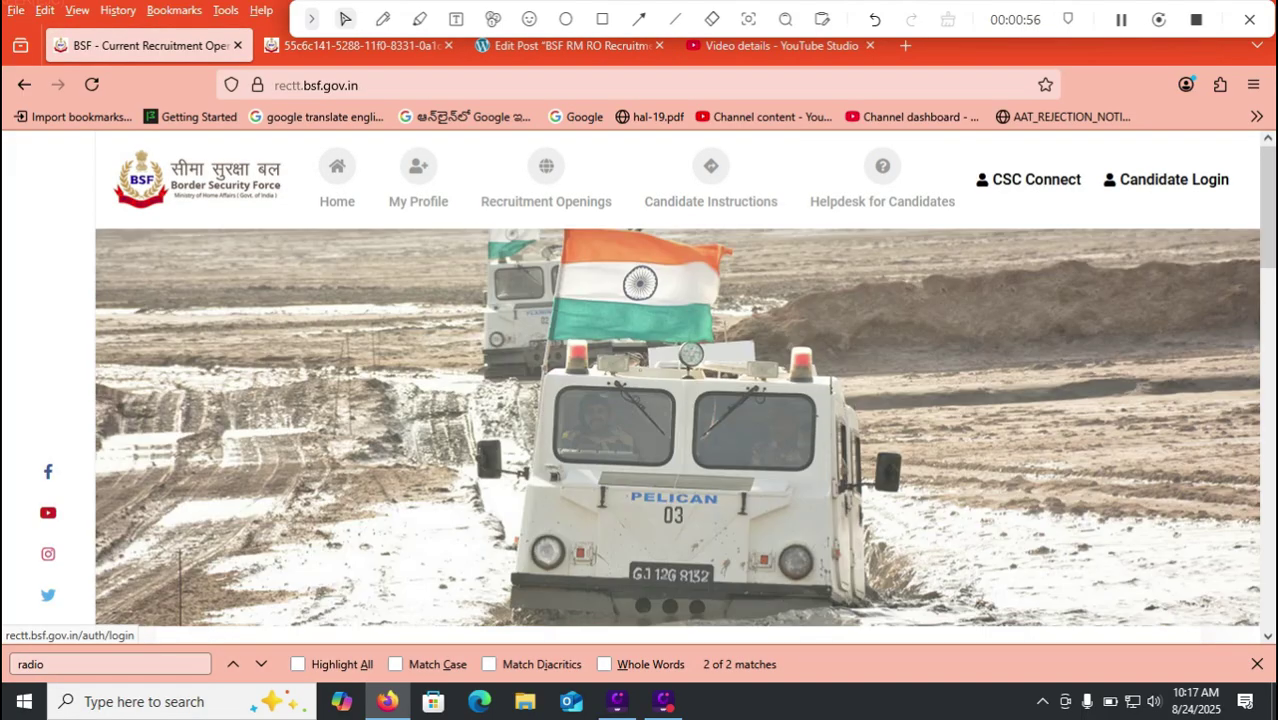
click(1165, 179)
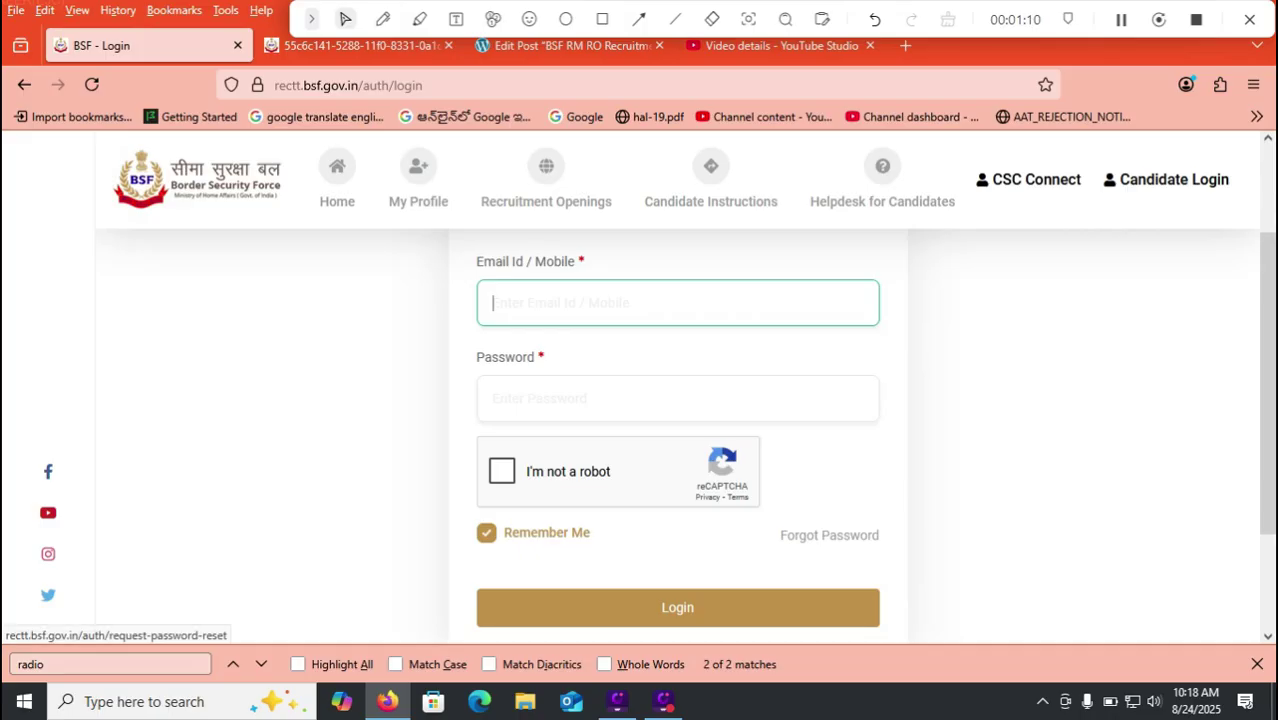
click(829, 535)
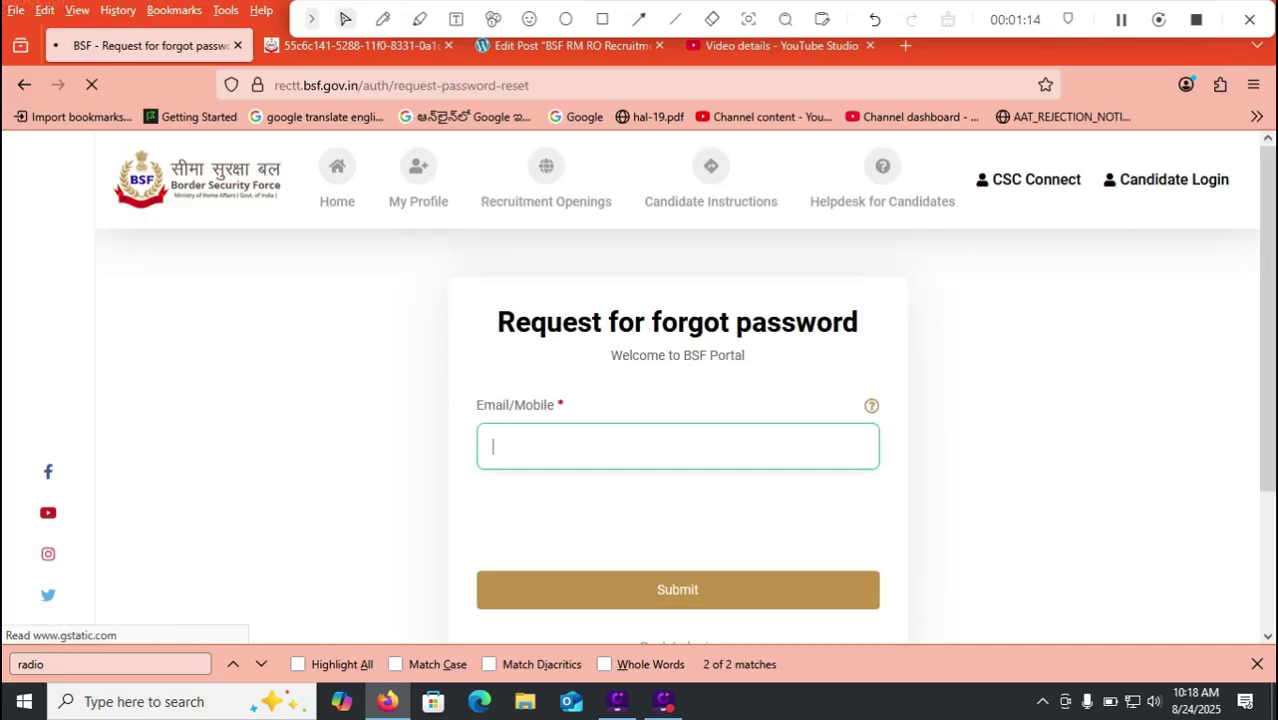
drag(1267, 318, 1267, 365)
click(678, 577)
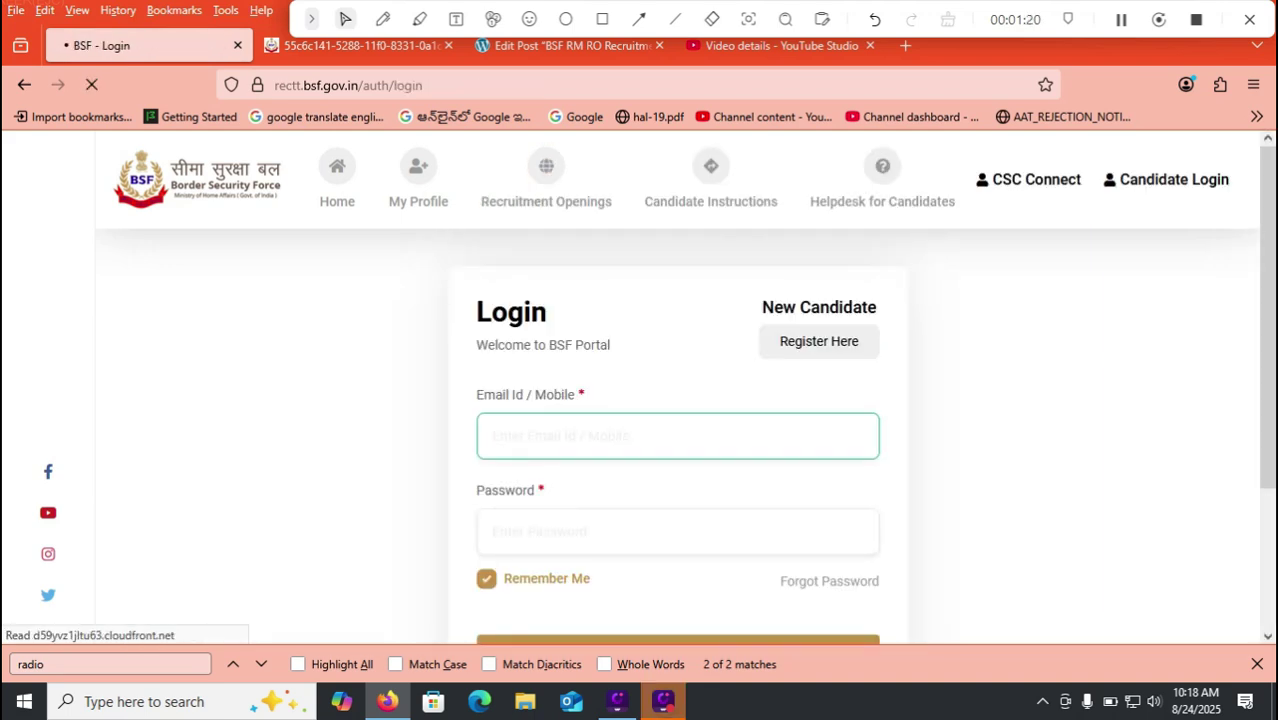
Step: Outline the New Candidate registration option on the login page with a rectangle annotation
click(602, 19)
mouse_move(730, 292)
mouse_down()
mouse_move(787, 354)
mouse_move(898, 368)
mouse_up()
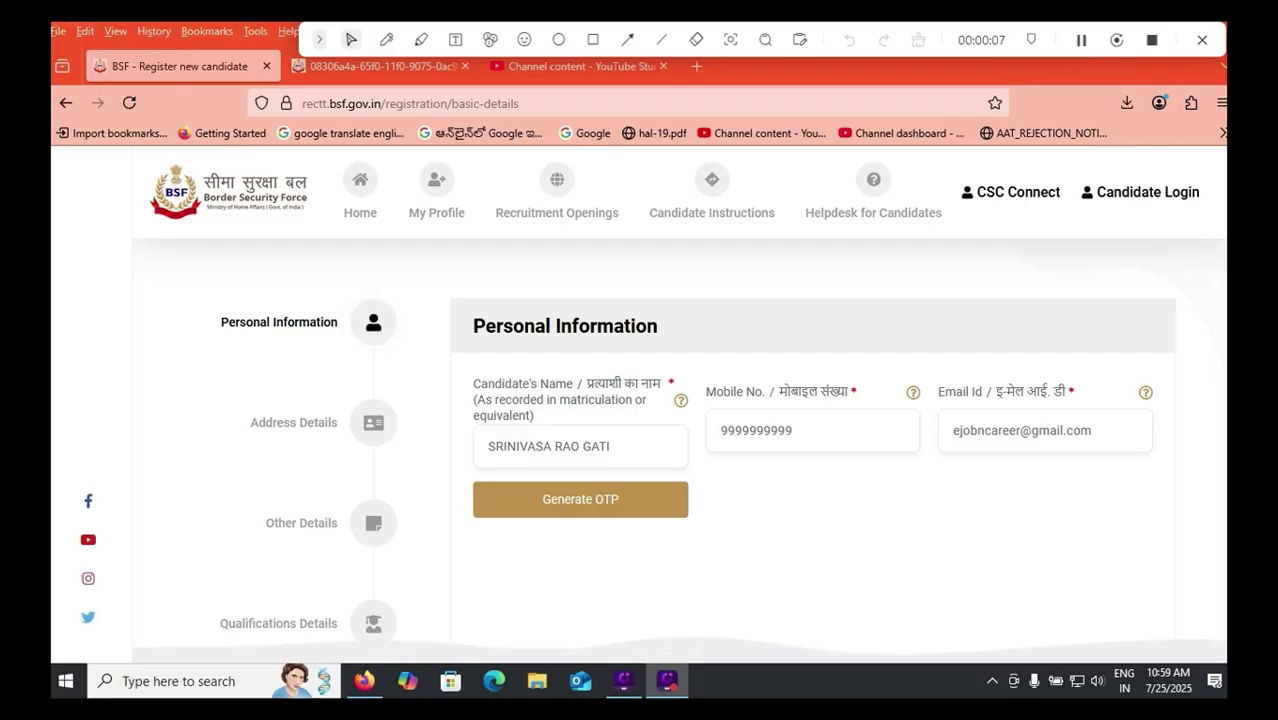
Step: Place the cursor in the candidate's name field and the mobile number field of the registration form
click(617, 446)
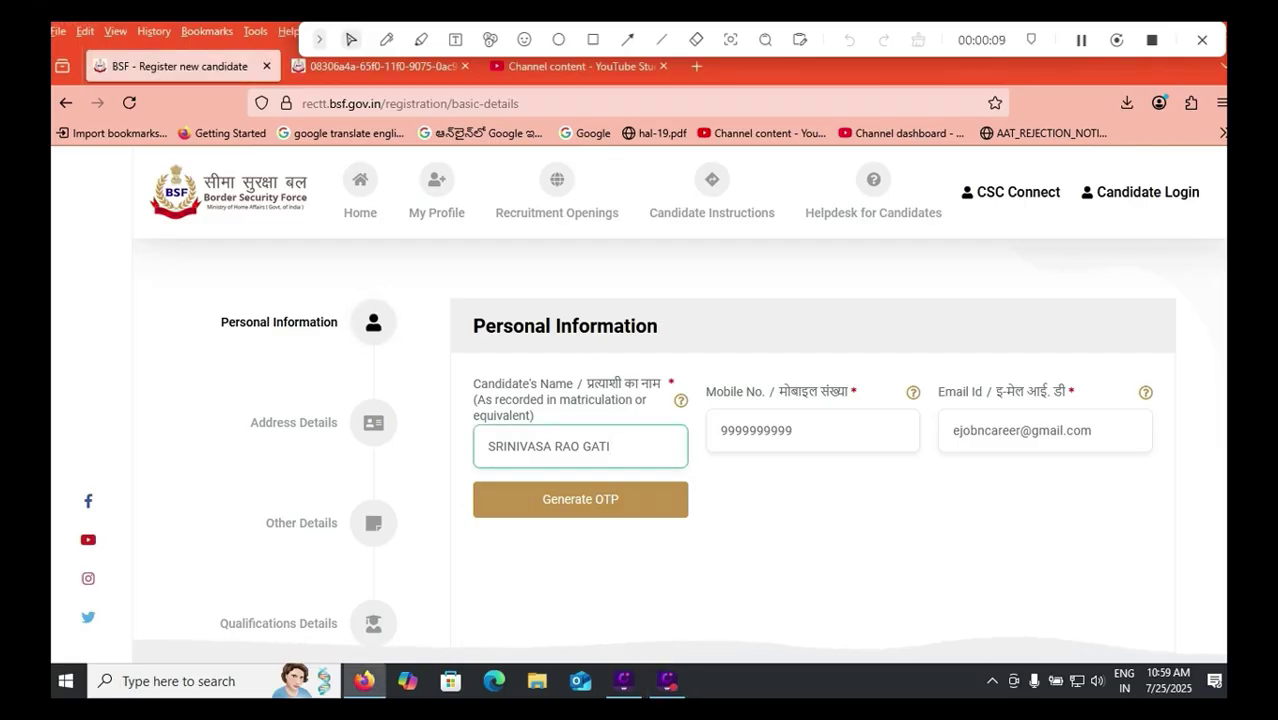
click(800, 431)
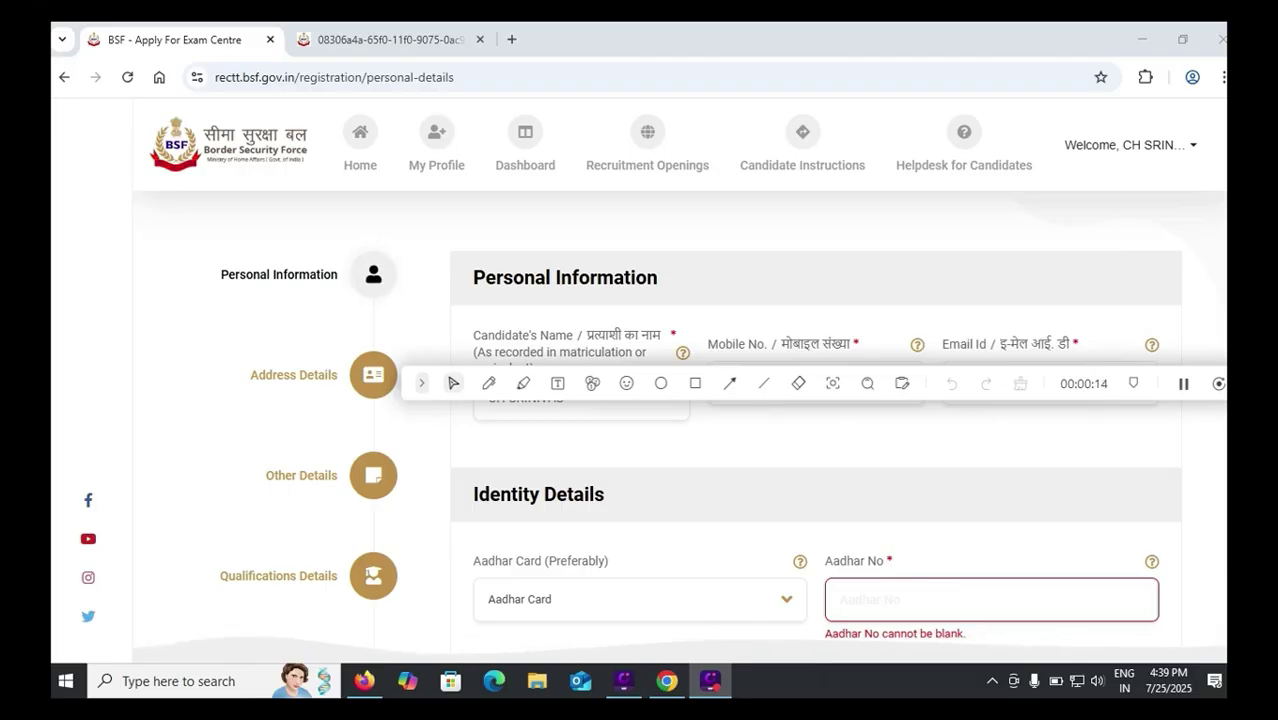
Step: Select PAN as the identity type in the identity details and open the date of birth calendar
click(640, 600)
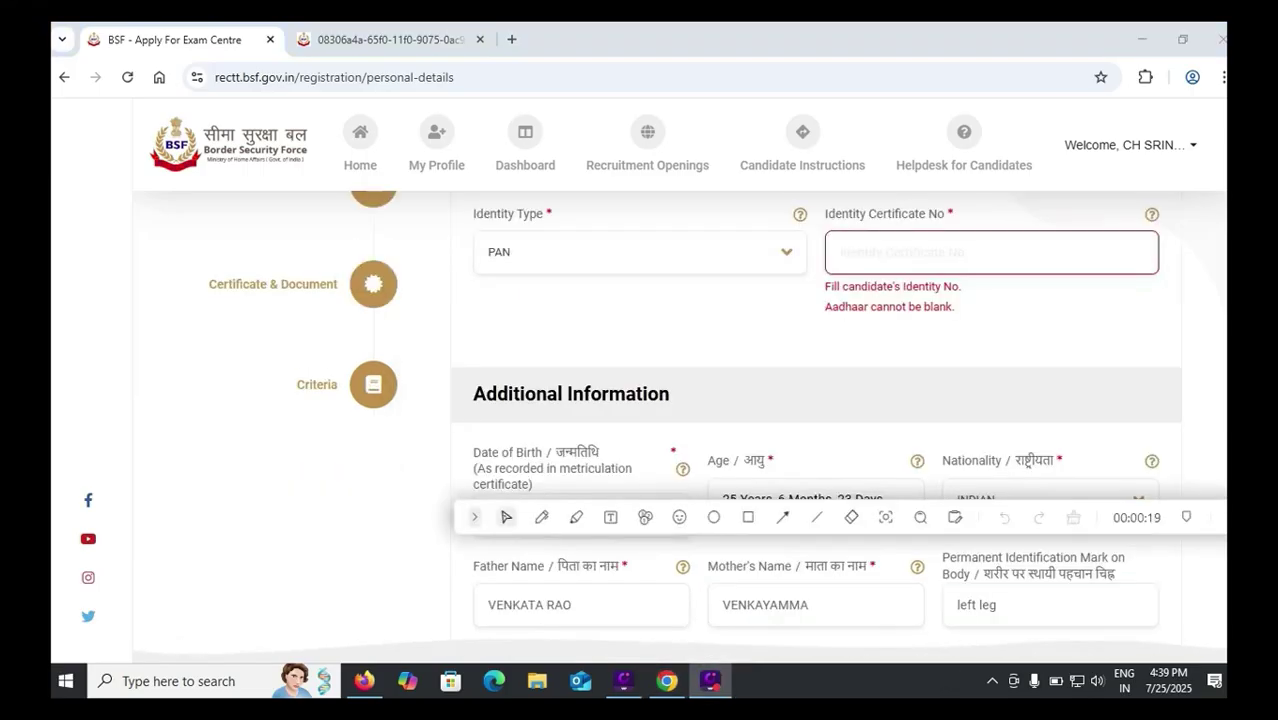
click(640, 252)
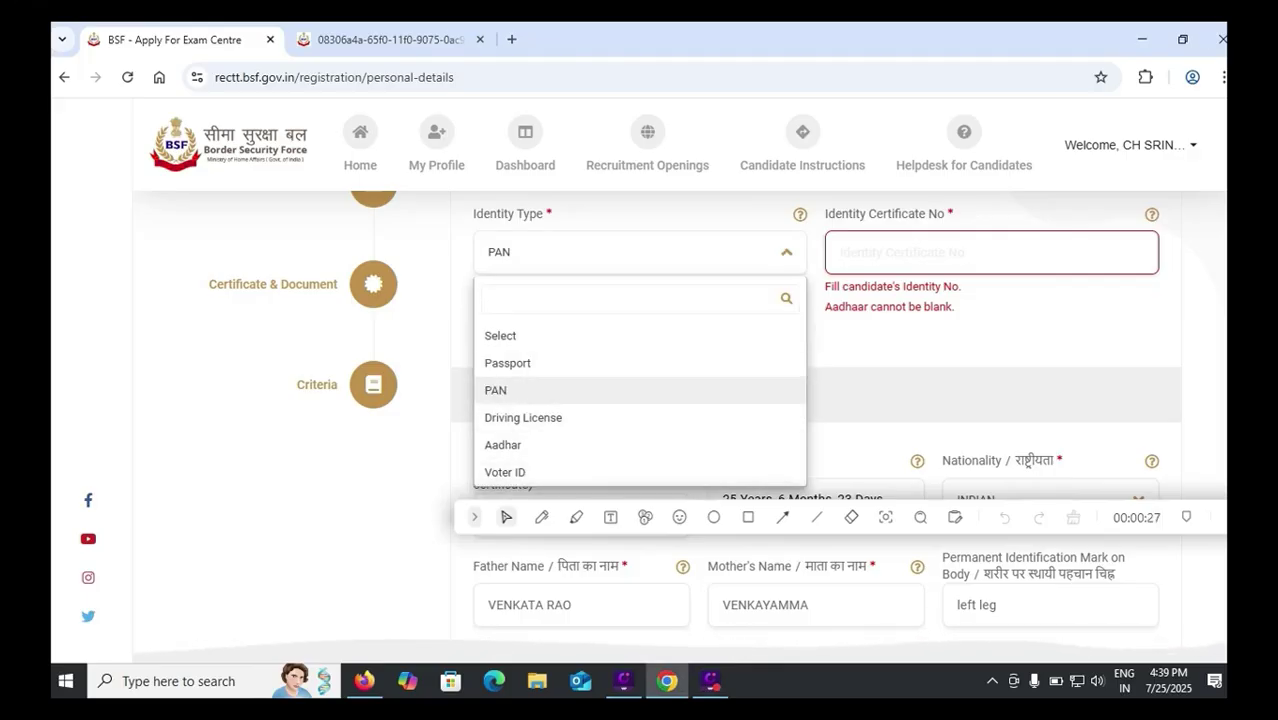
click(640, 390)
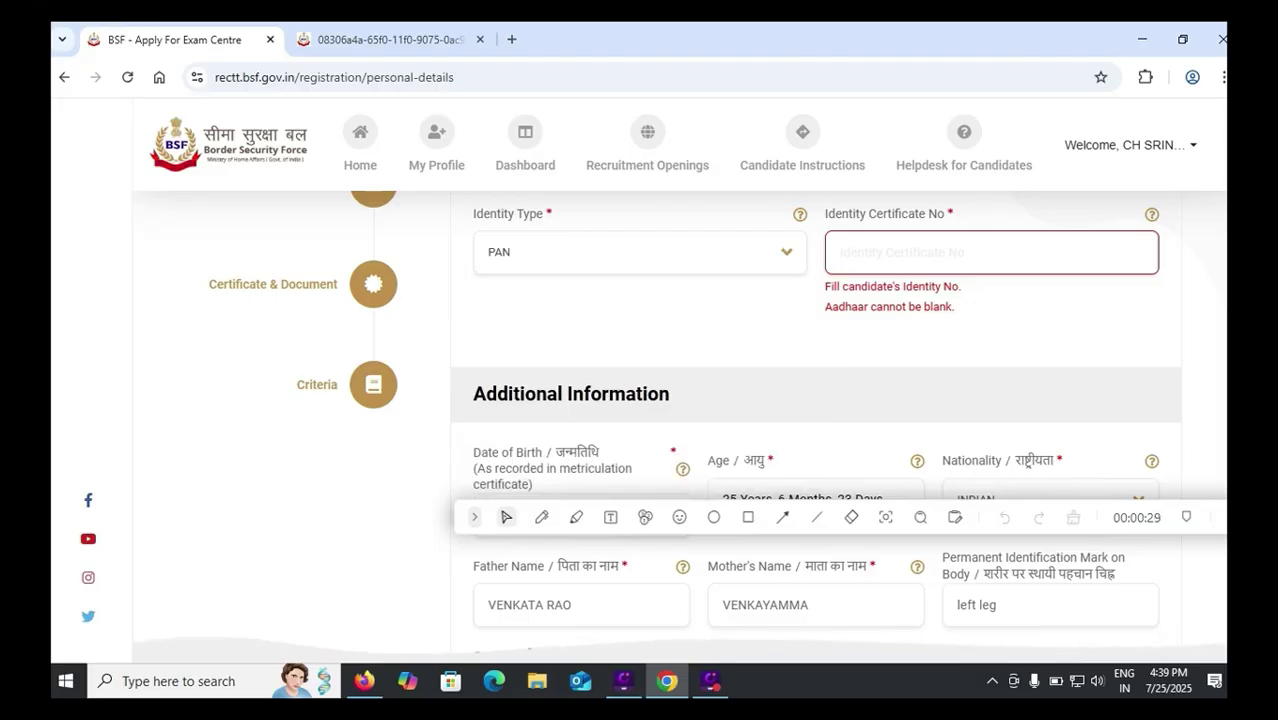
scroll(815, 420, down, 2)
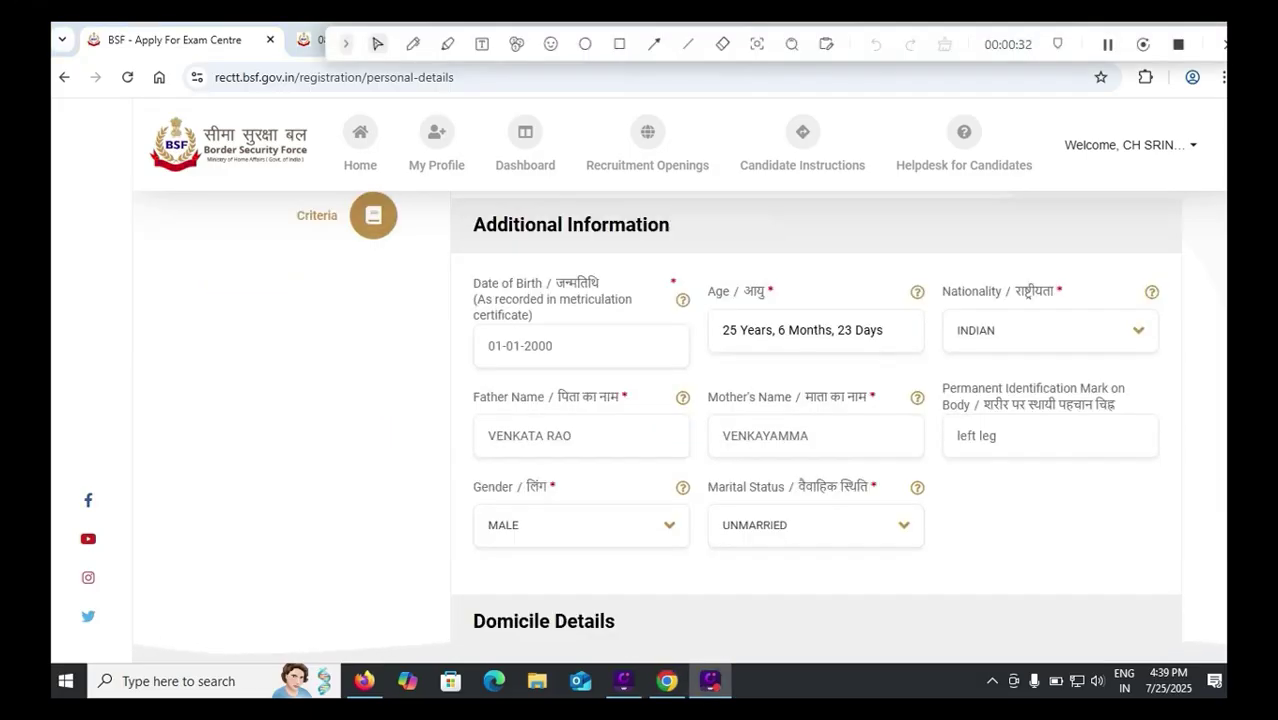
click(602, 347)
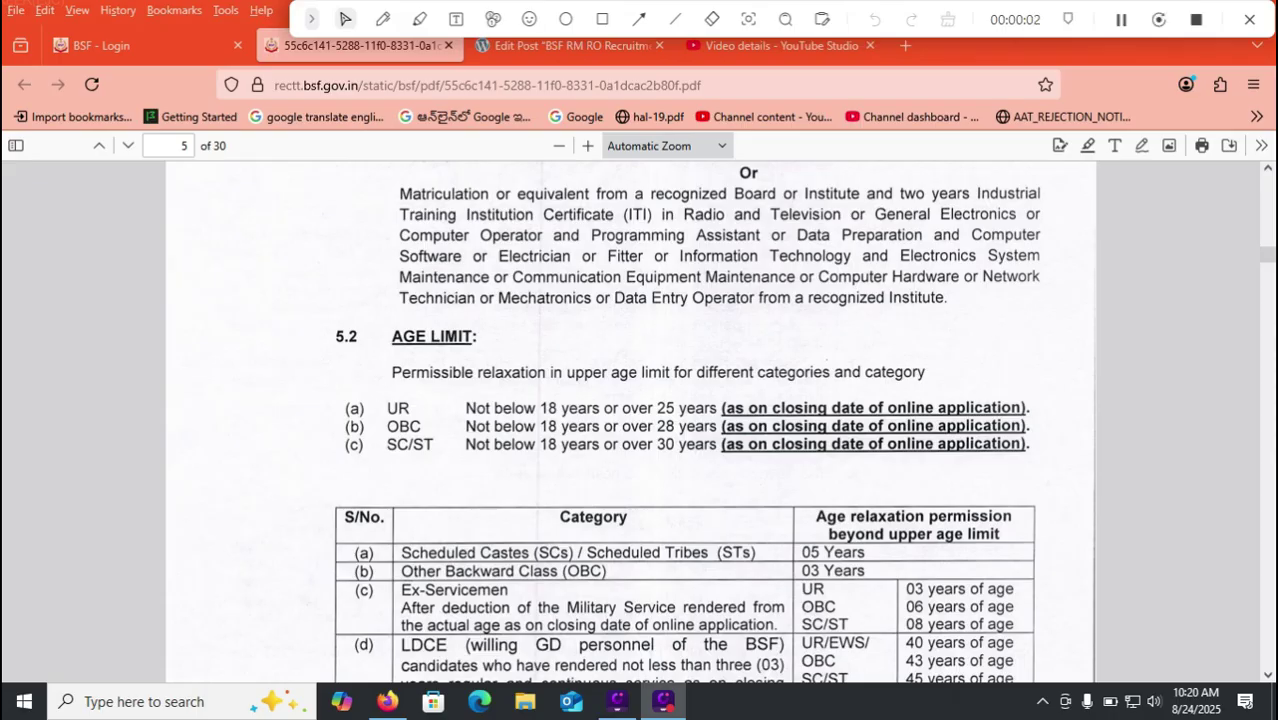
Step: Mark the UR age limits, the closing-date note and the category rows in section 5.2 Age Limit with red arrows
click(639, 19)
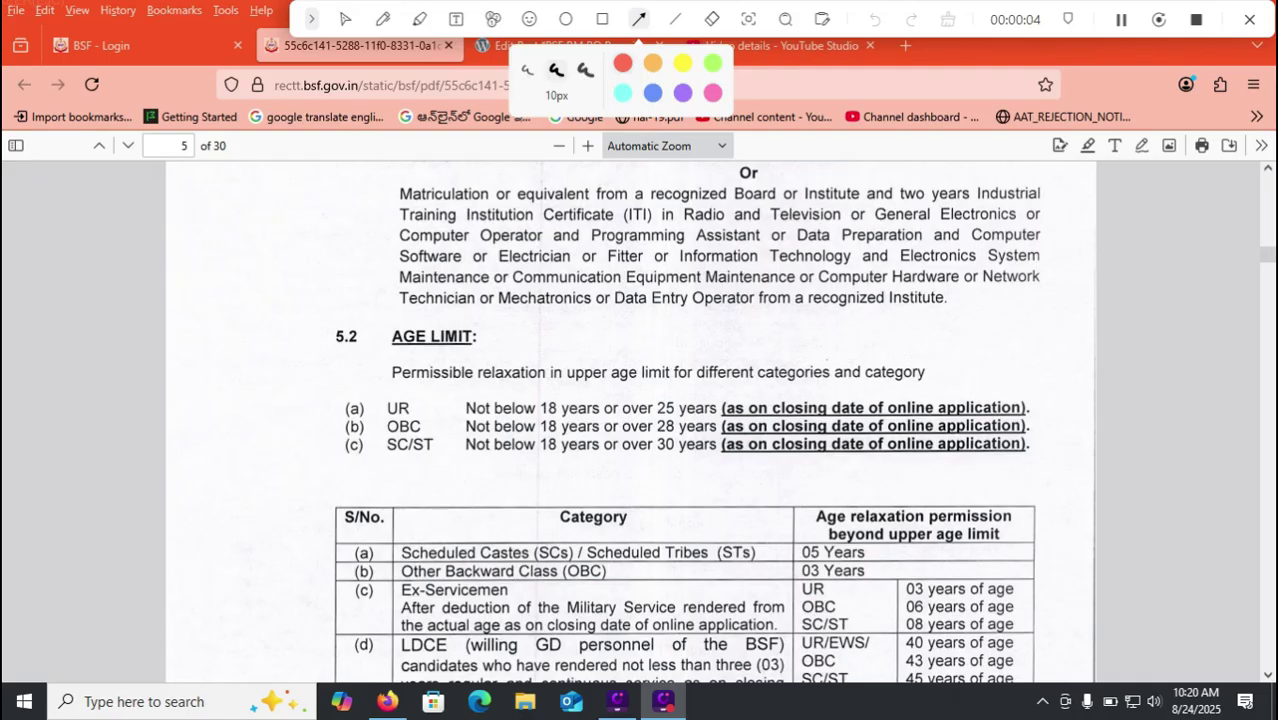
drag(586, 369, 552, 378)
drag(710, 379, 662, 395)
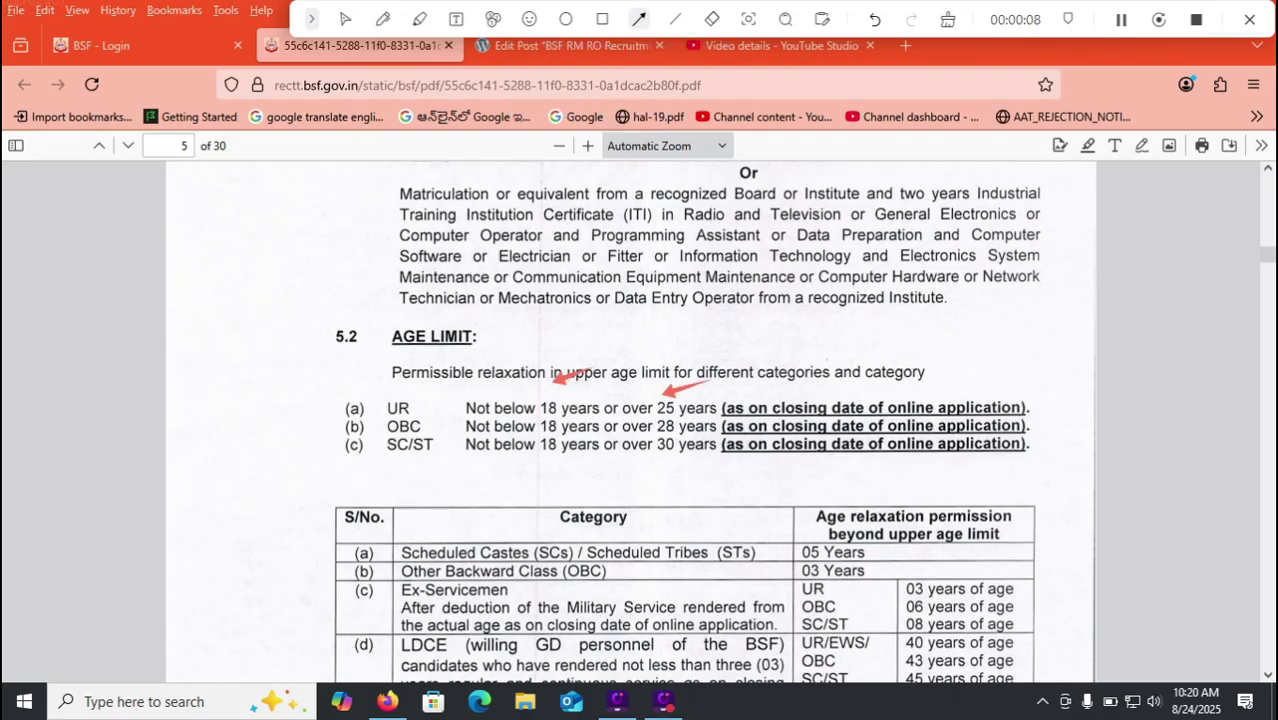
drag(986, 378, 934, 392)
drag(415, 426, 461, 426)
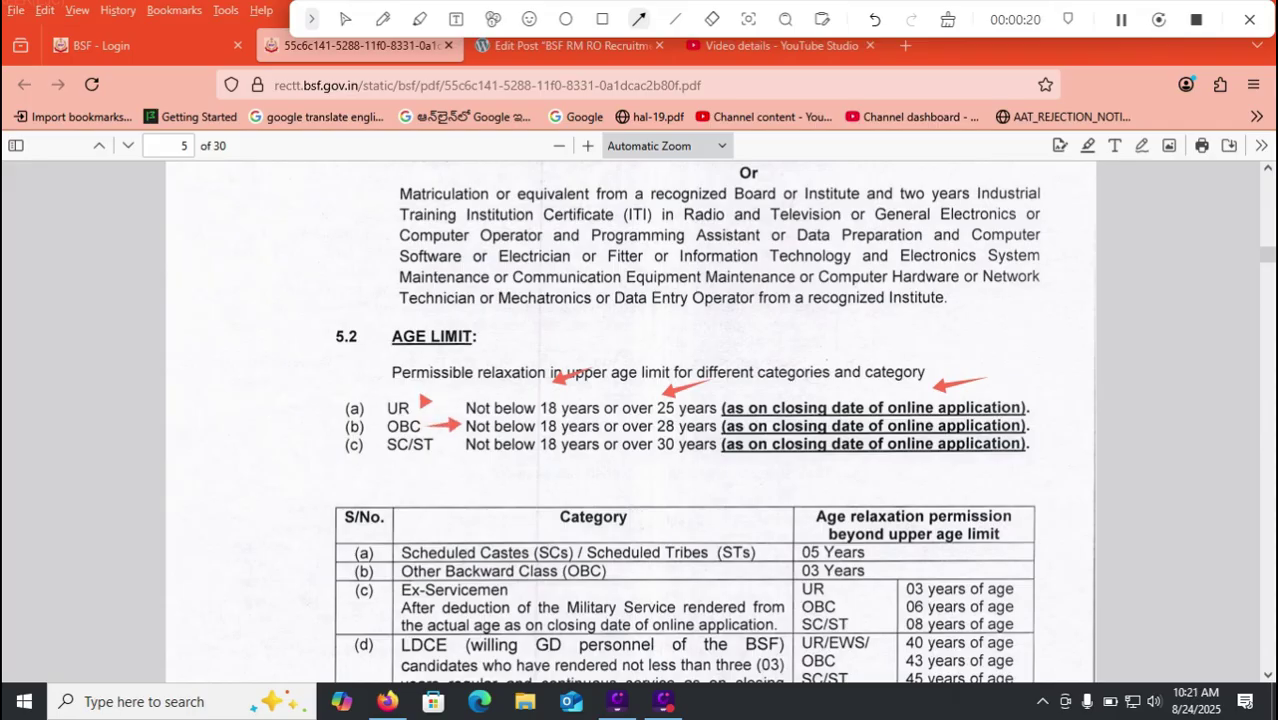
click(433, 464)
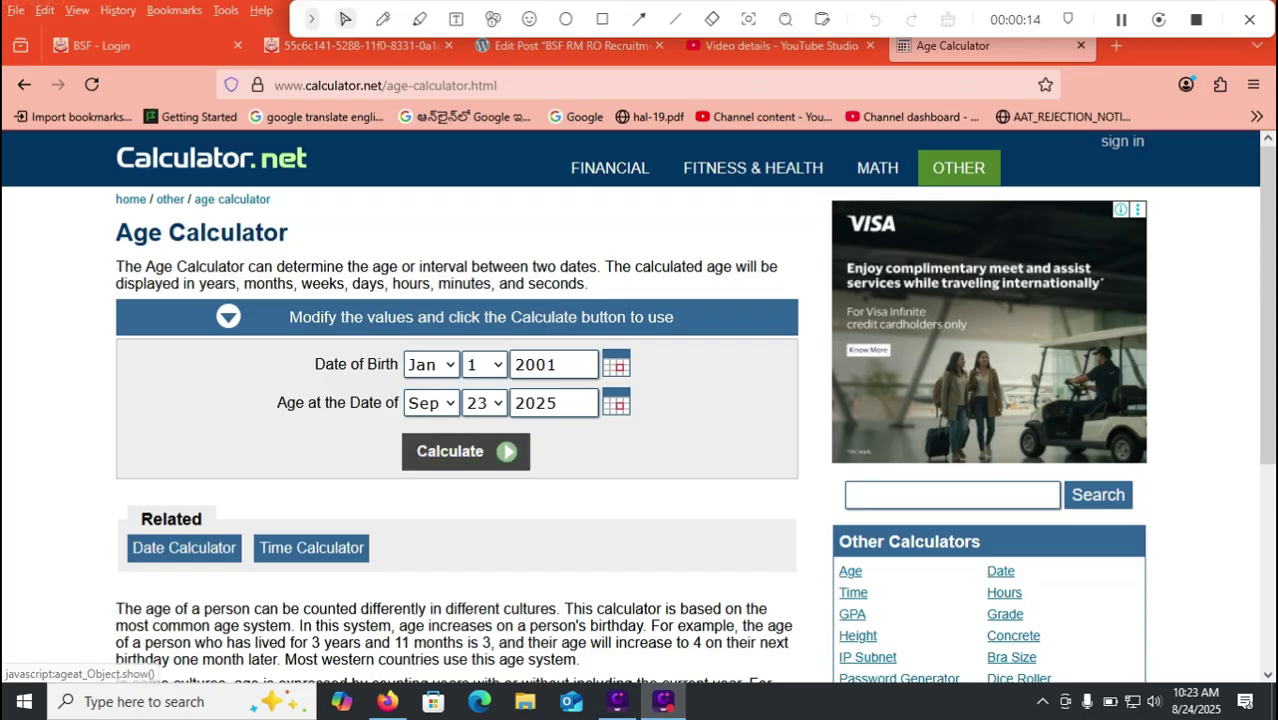
Step: Calculate the age at Sep 23, 2025 for the entered date of birth in the Age Calculator
click(465, 451)
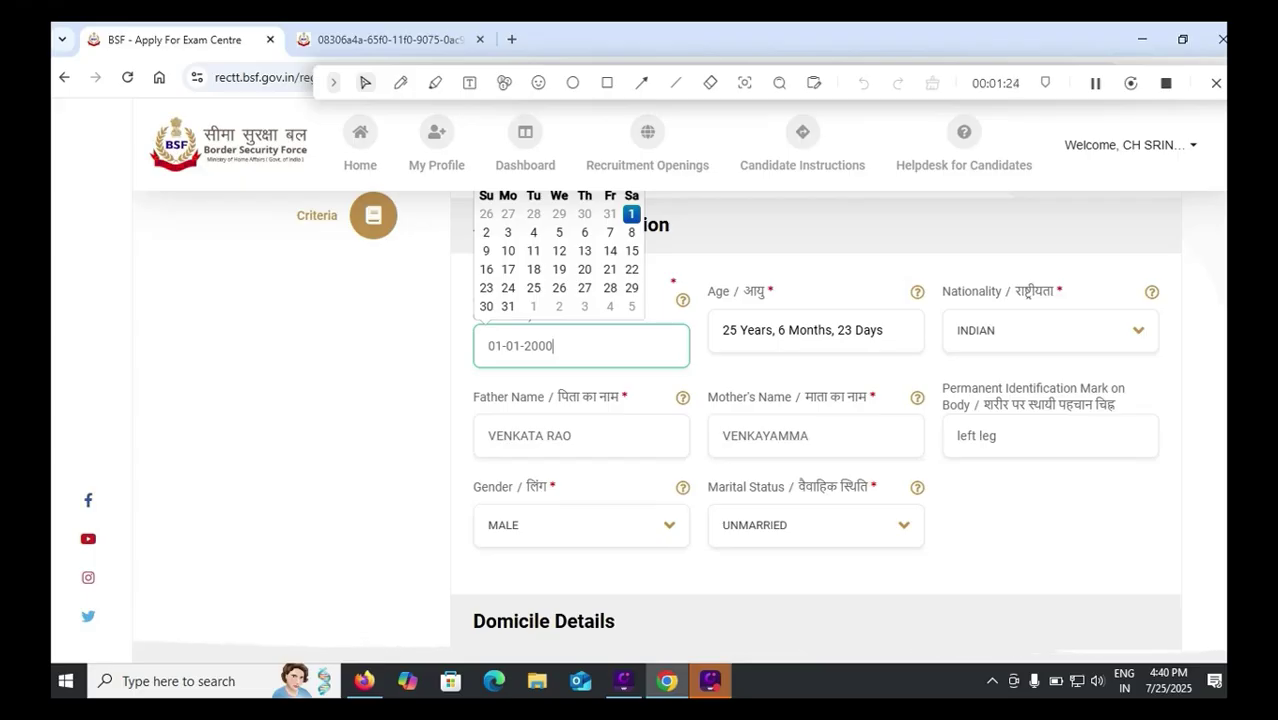
Step: Review the nationality, parents' names, gender and marital status fields in the Additional Information section
key(Escape)
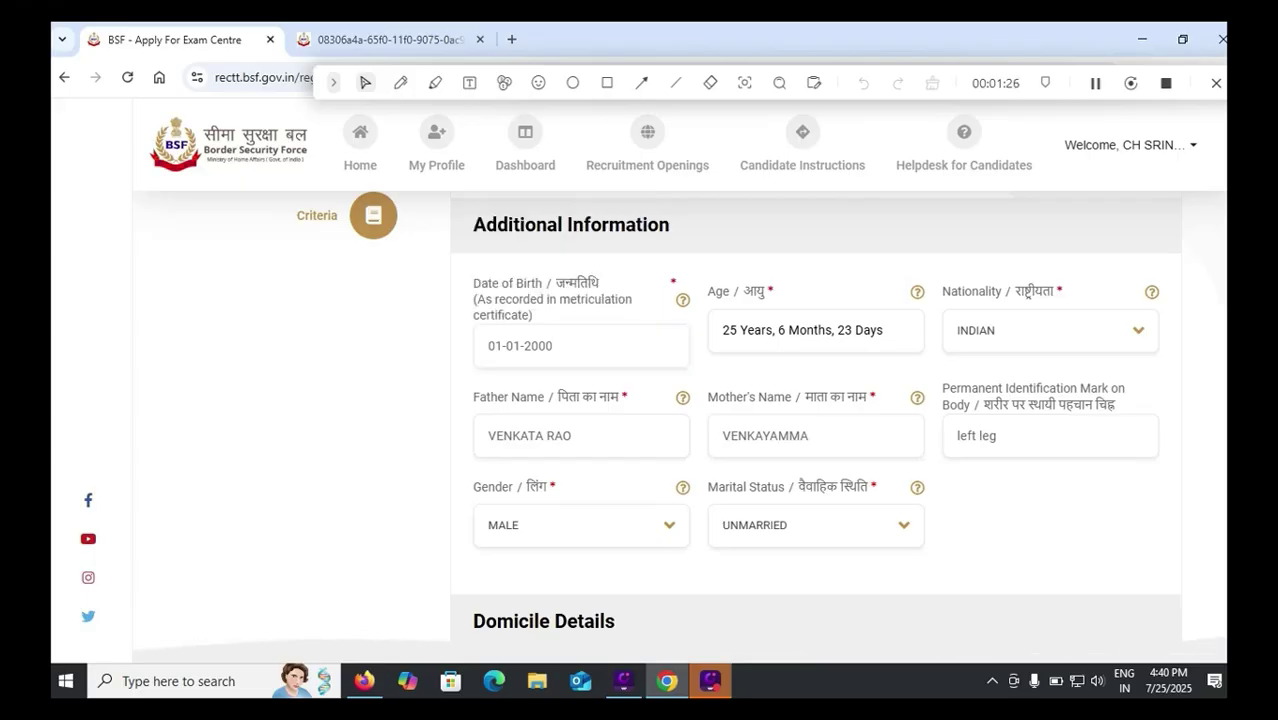
click(1138, 331)
click(1138, 331)
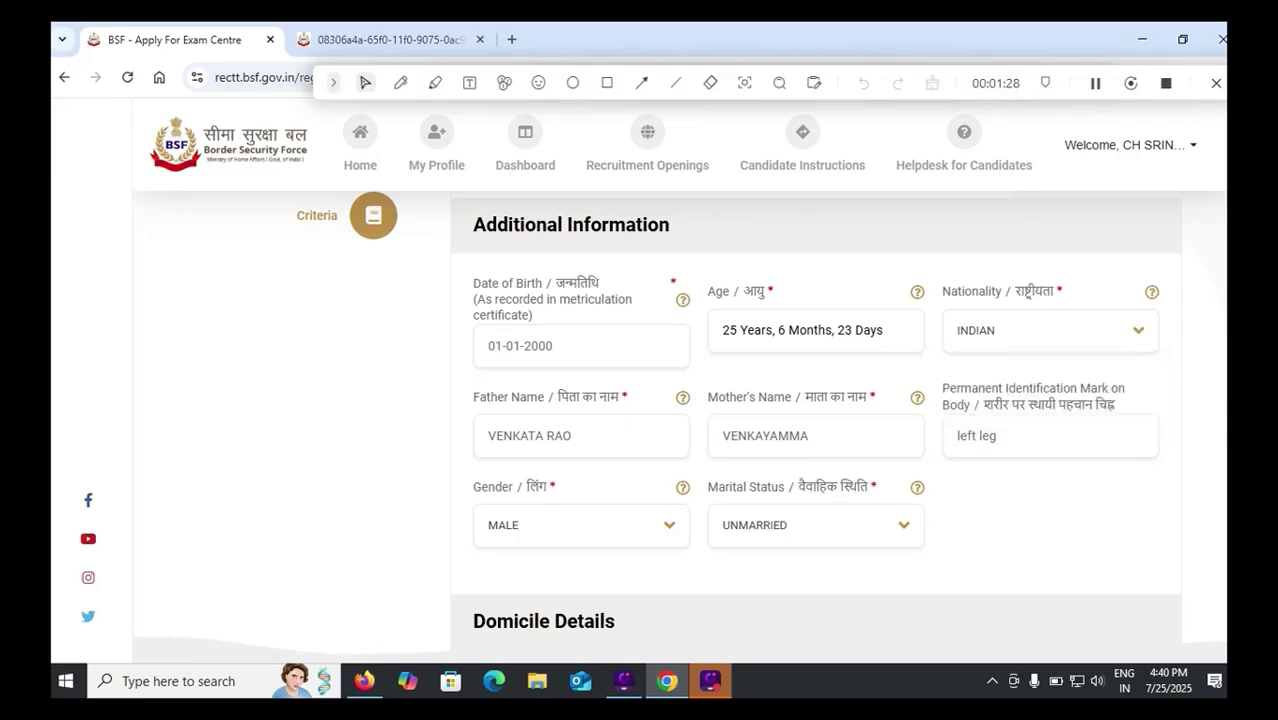
click(596, 436)
click(832, 436)
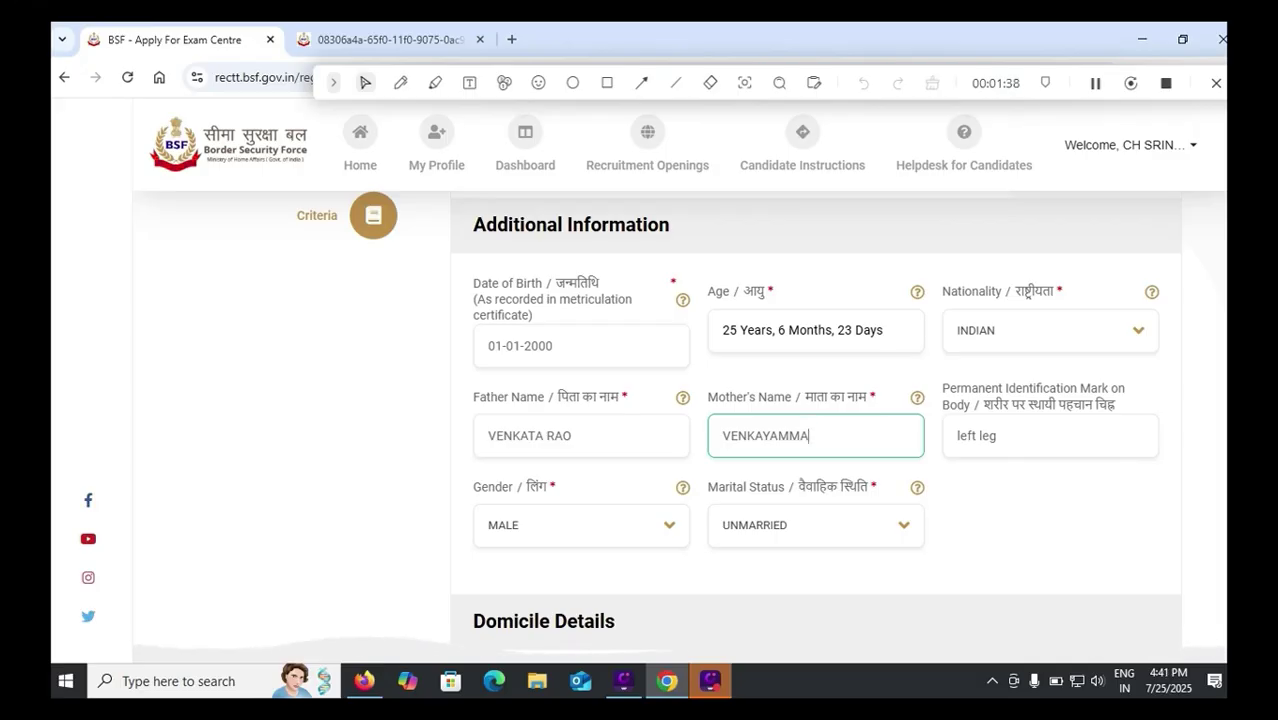
click(581, 526)
click(581, 526)
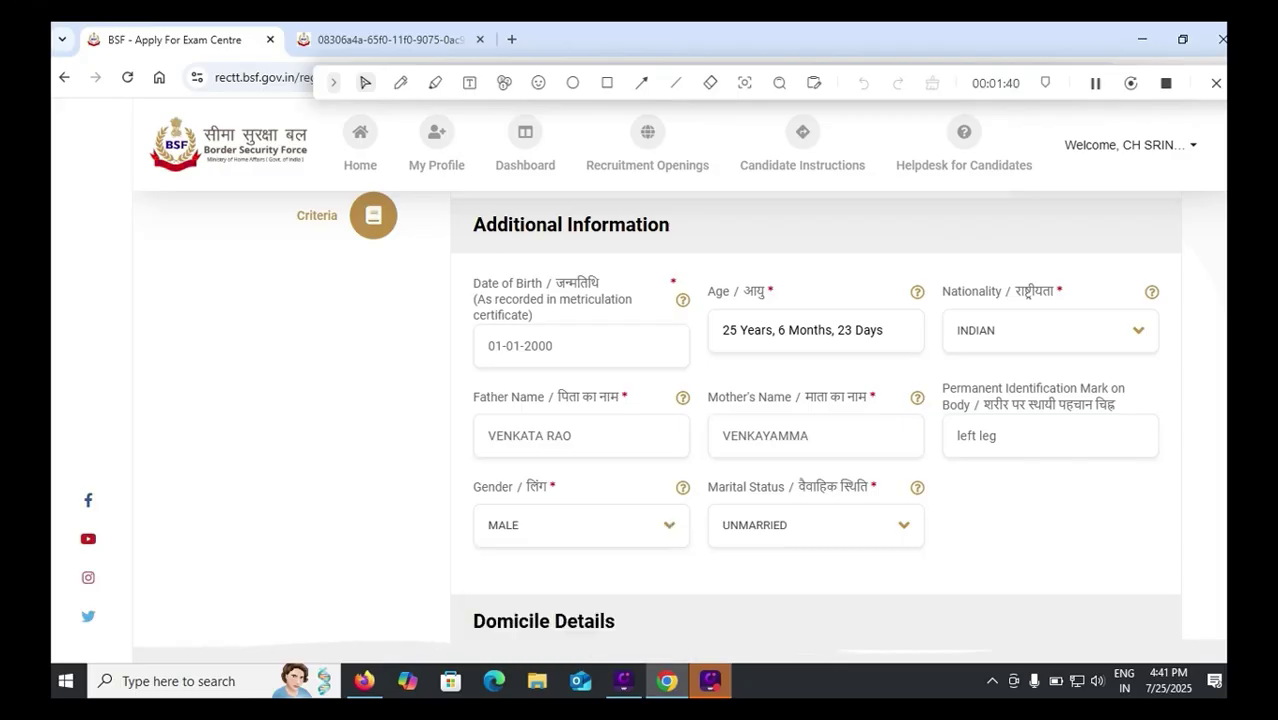
click(816, 526)
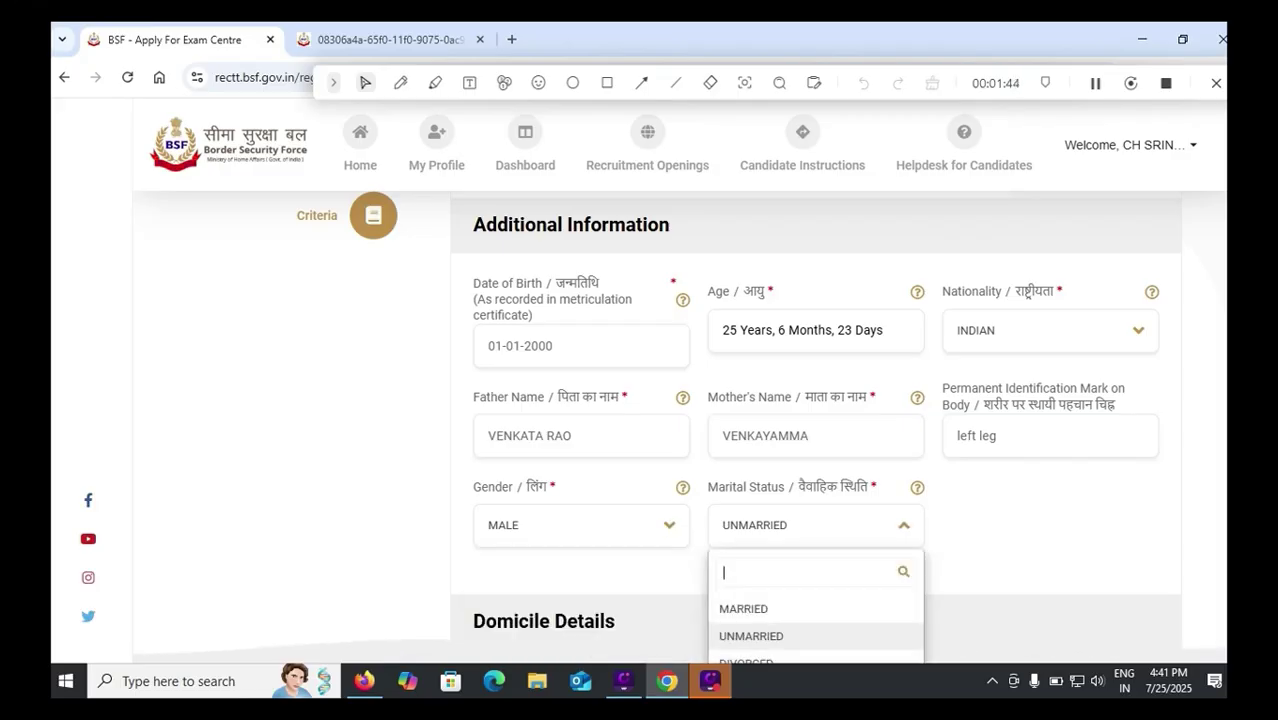
Step: Check the Religion and Category options in the Category Reservation section
scroll(816, 420, down, 5)
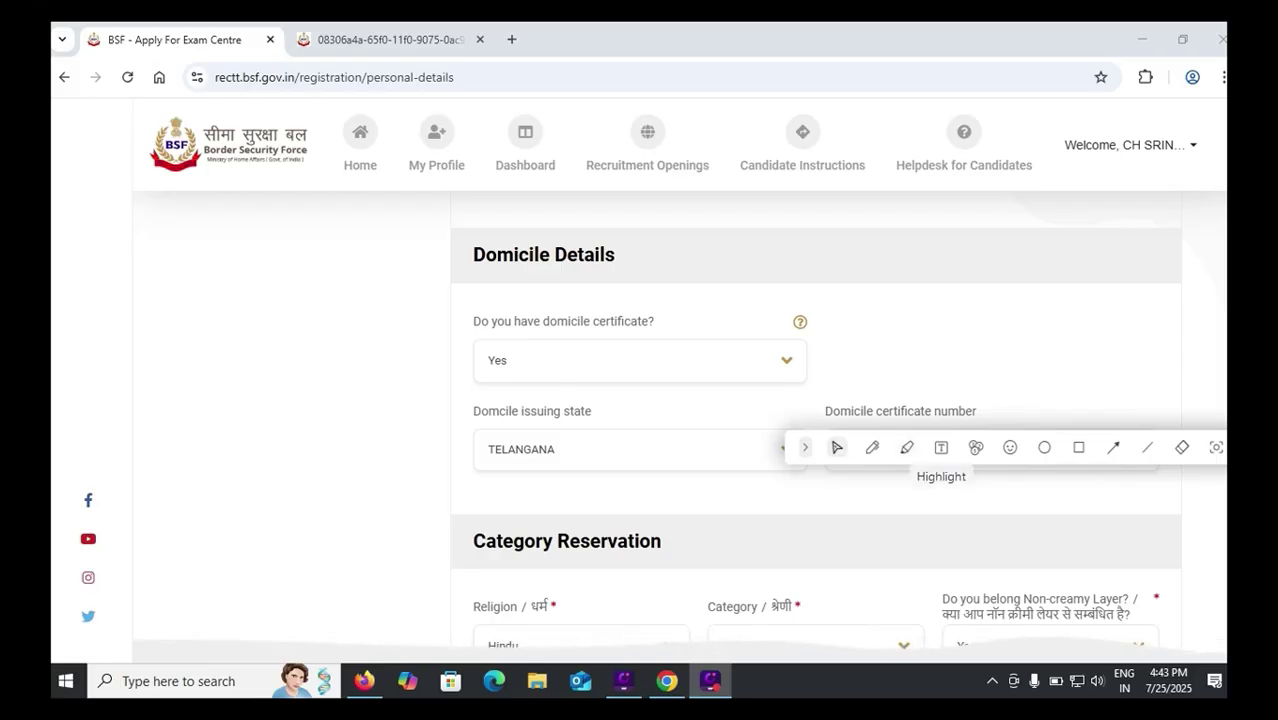
scroll(815, 420, down, 3)
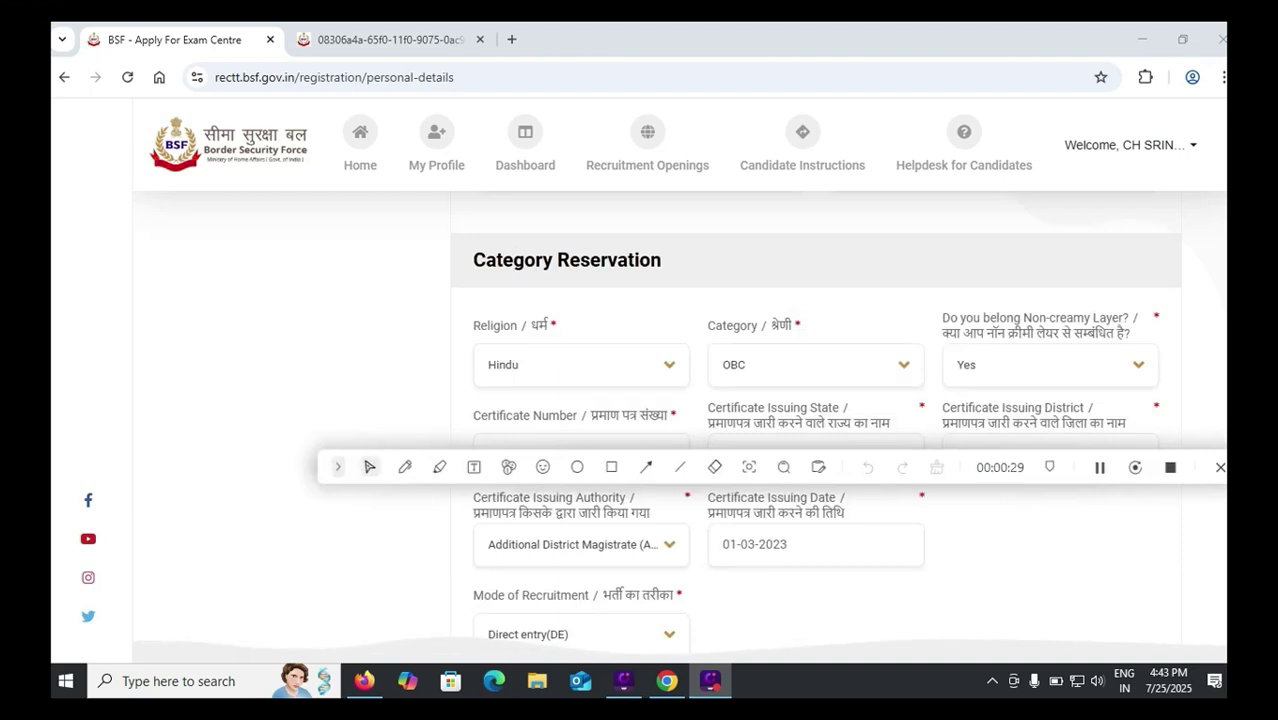
click(600, 365)
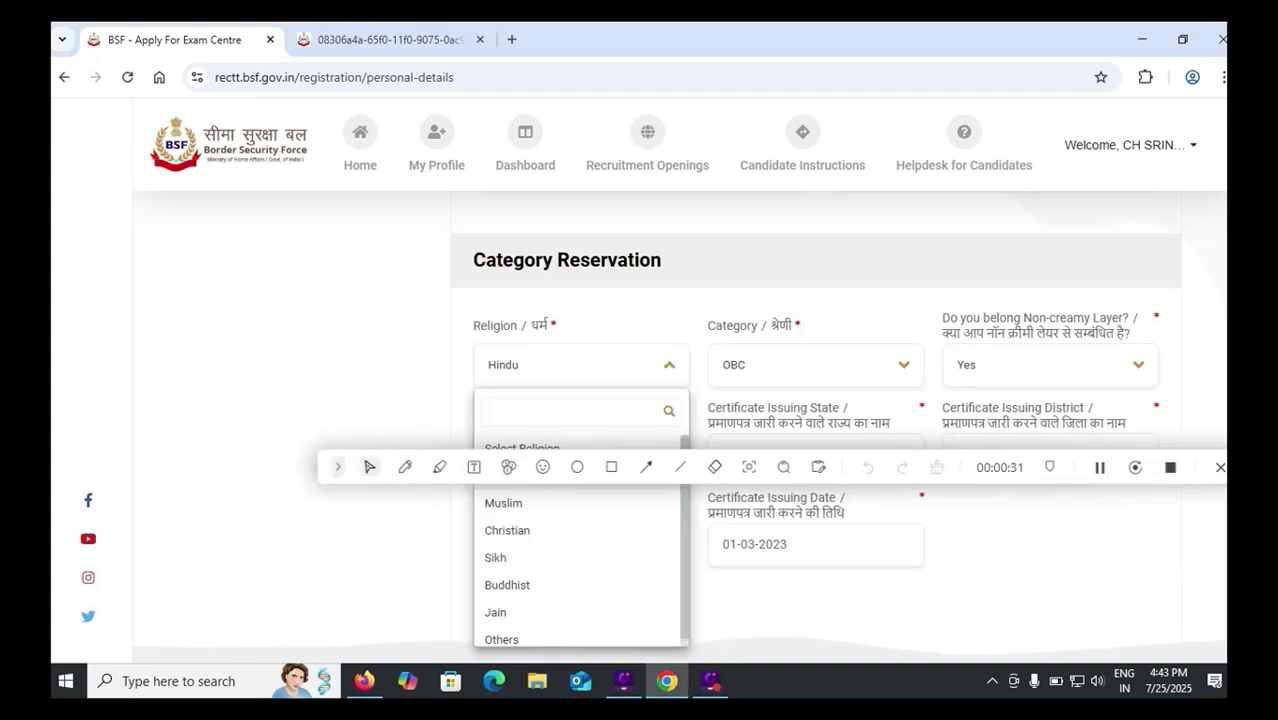
click(600, 365)
click(815, 365)
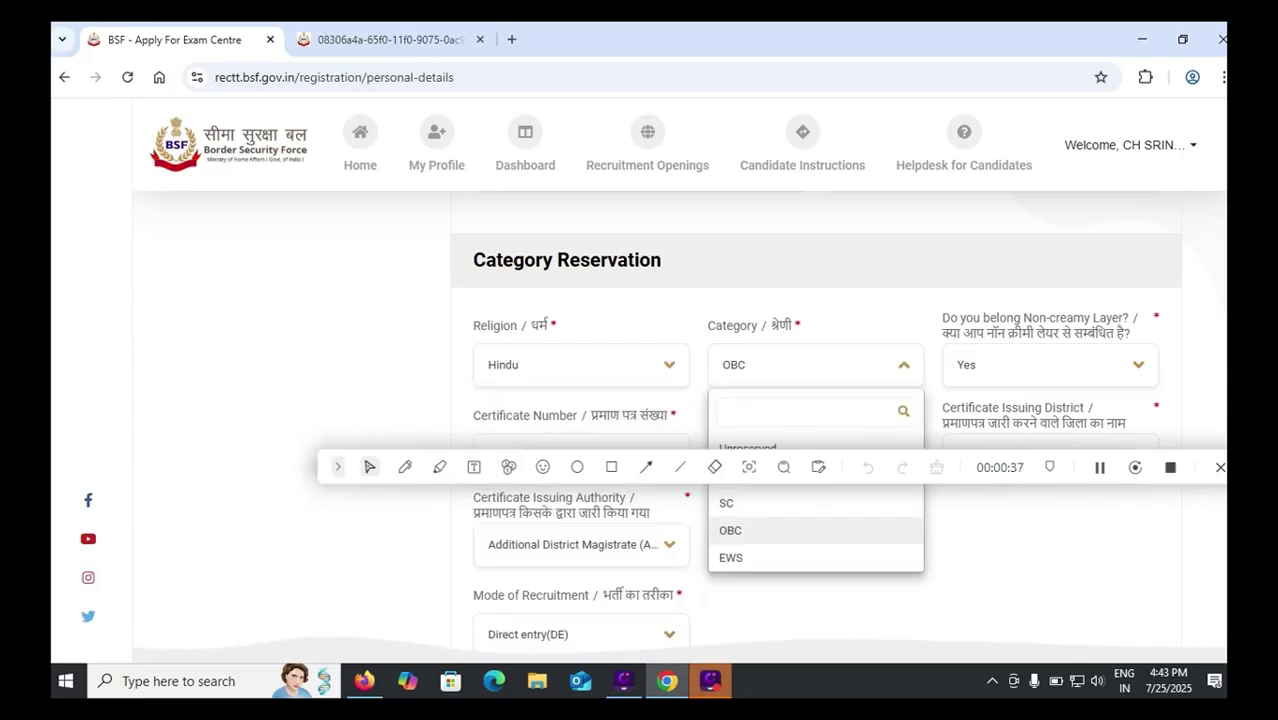
key(Escape)
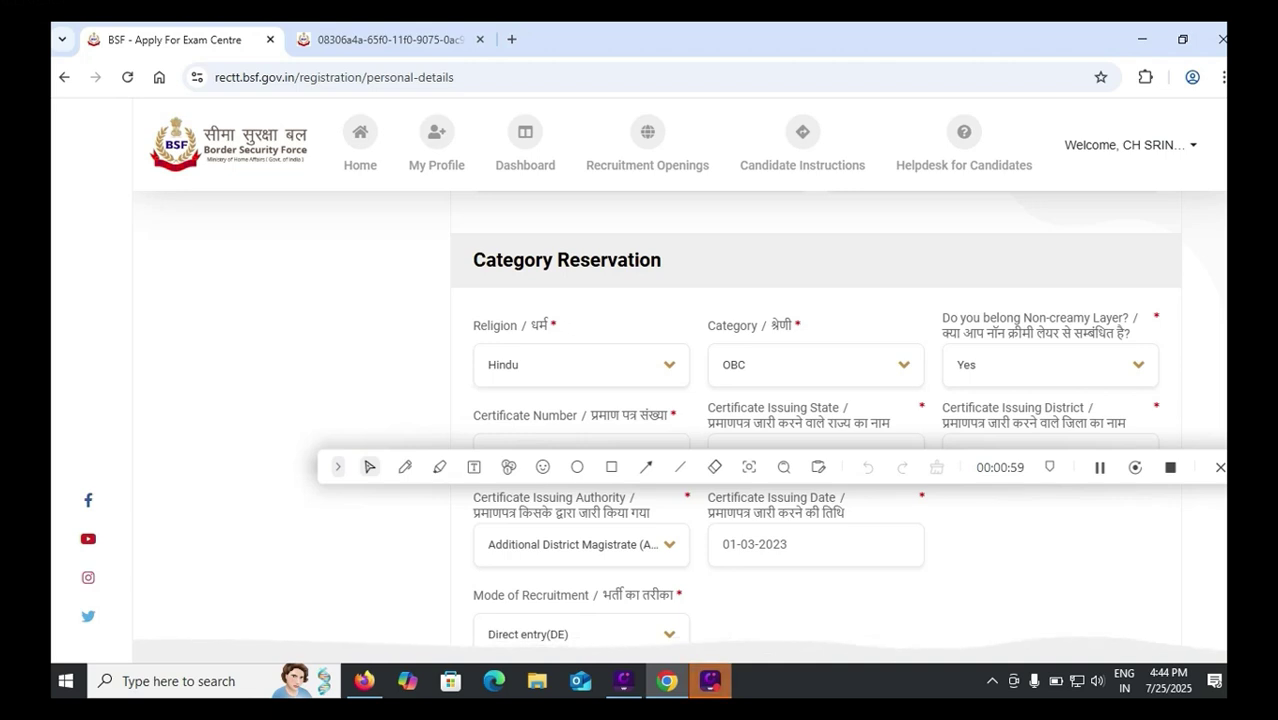
Step: Uncover the certificate number, issuing state and district fields, and view the Certificate Issuing Authority options
drag(843, 467, 852, 479)
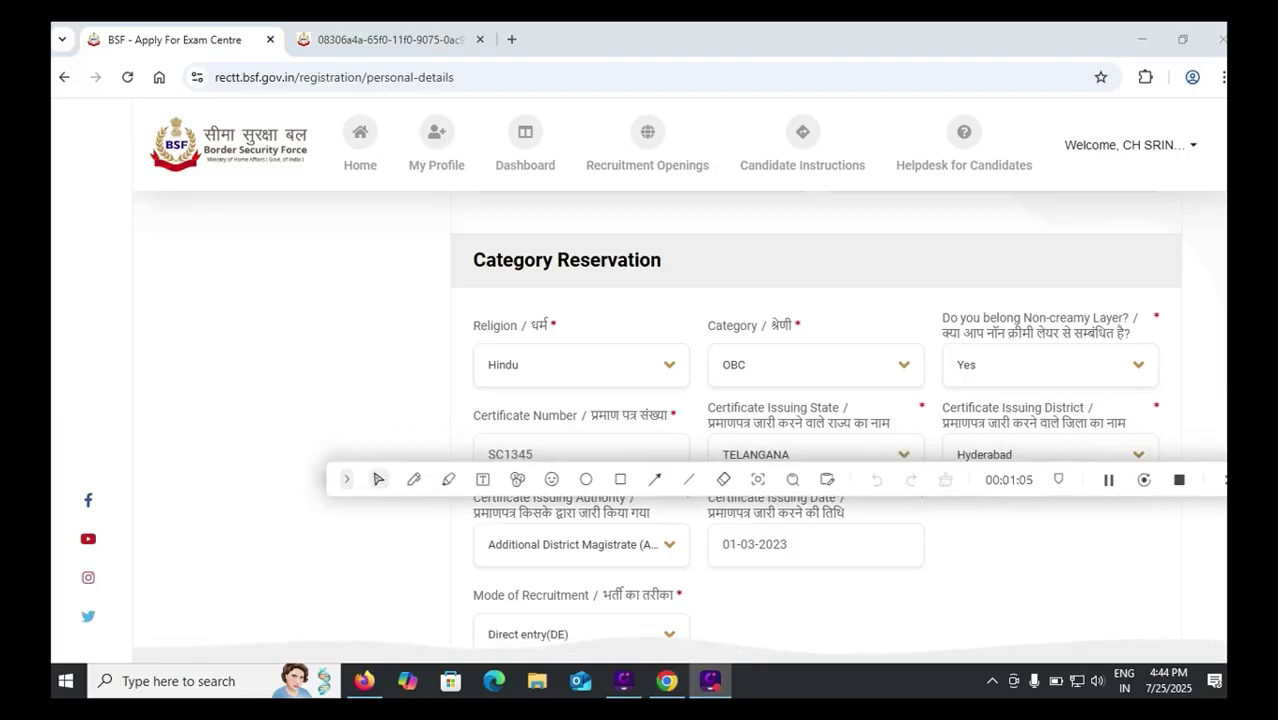
drag(852, 479, 867, 455)
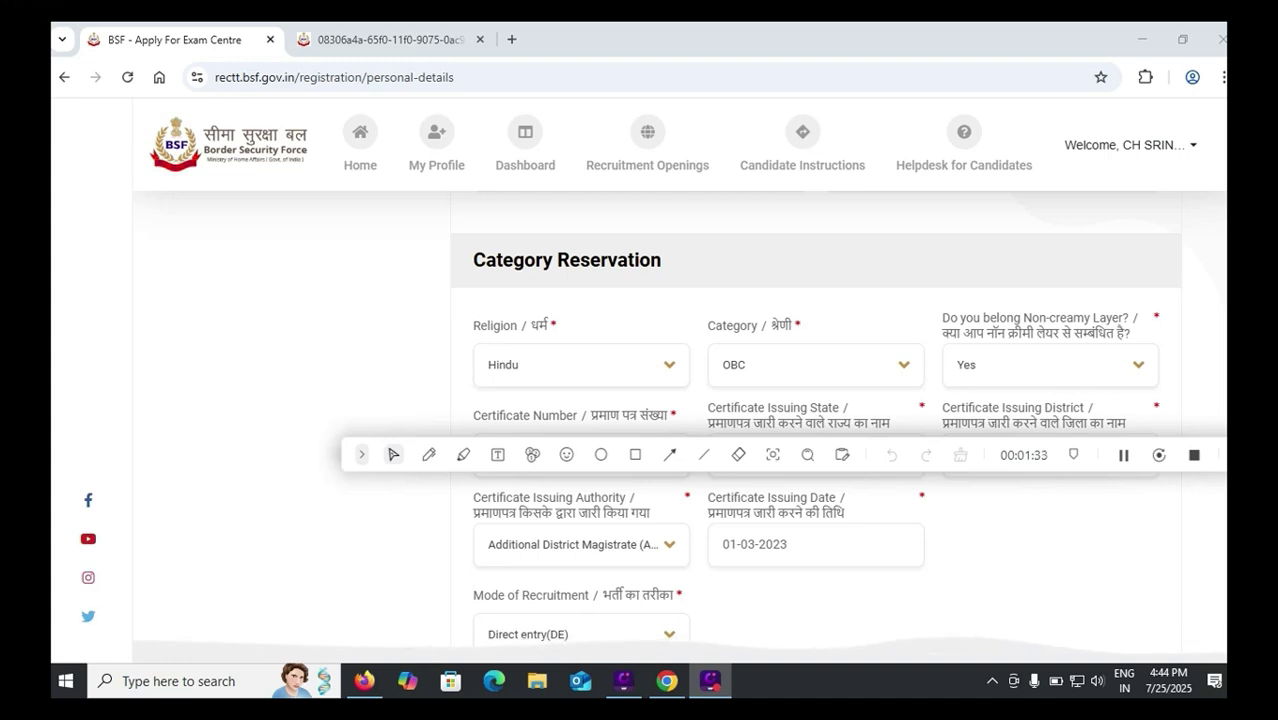
click(581, 545)
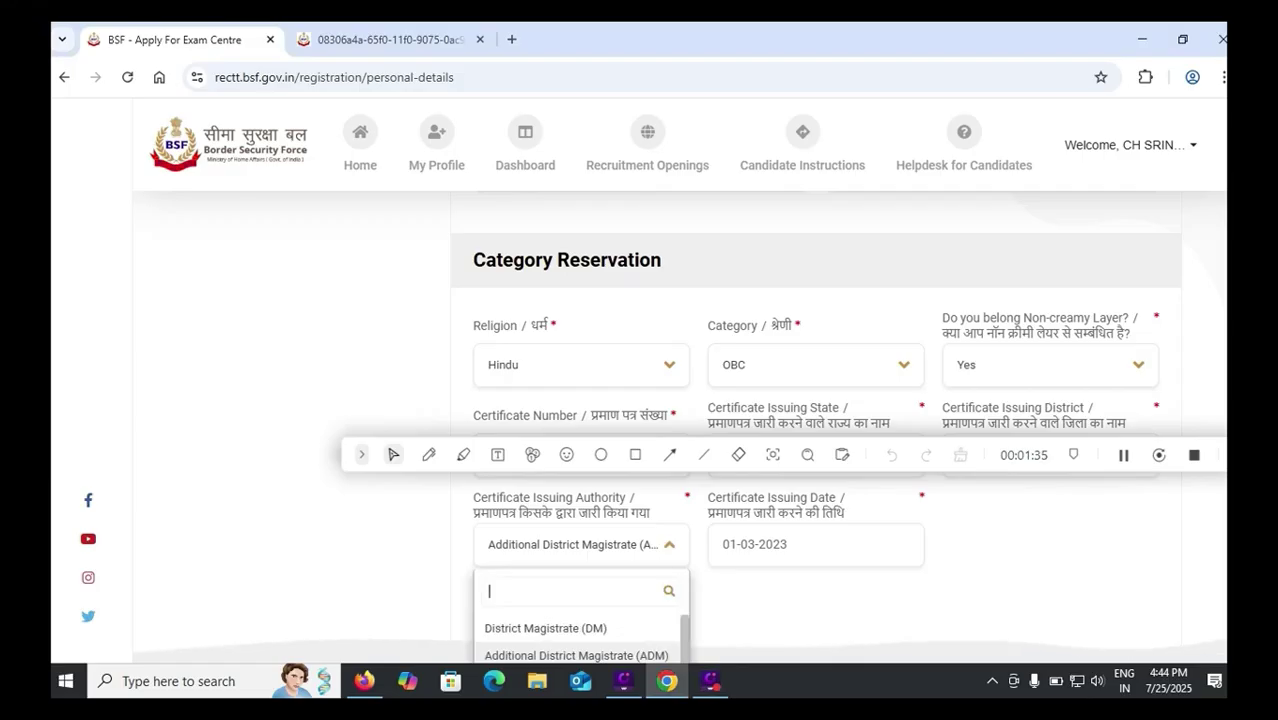
click(581, 545)
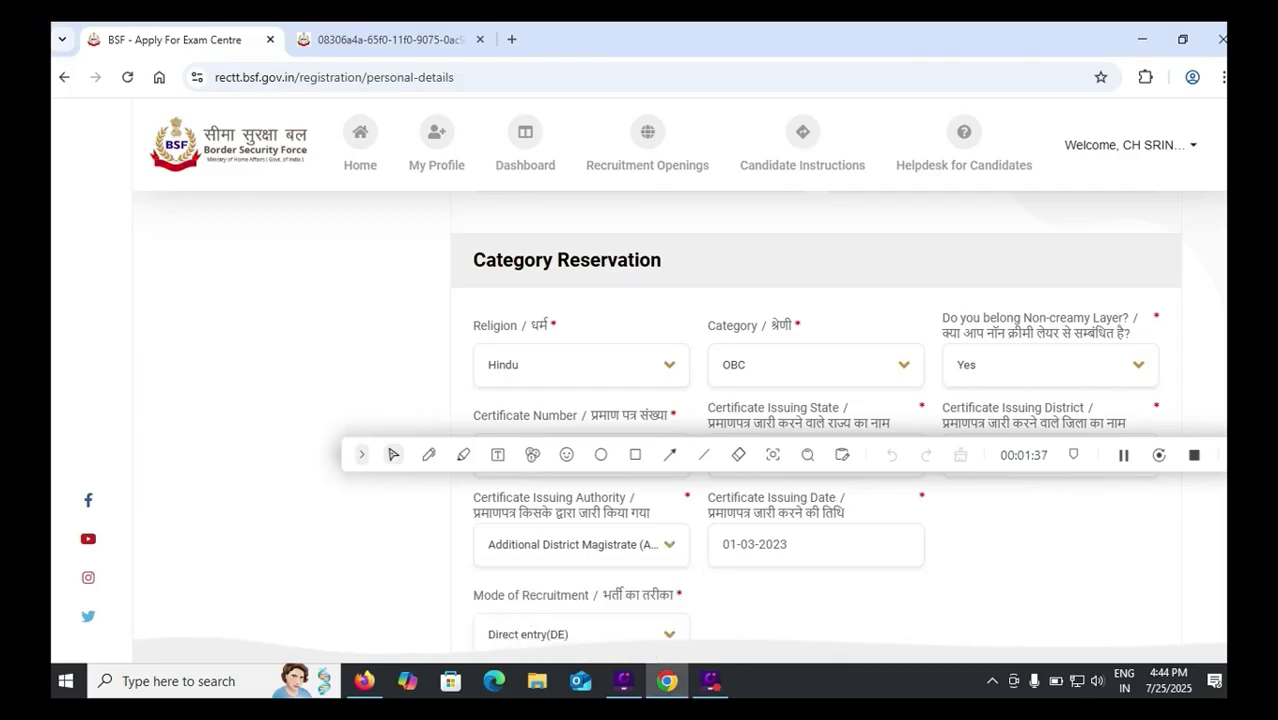
Step: Set the Certificate Issuing Date in Category Reservation to 03-06-2025
drag(789, 545, 780, 545)
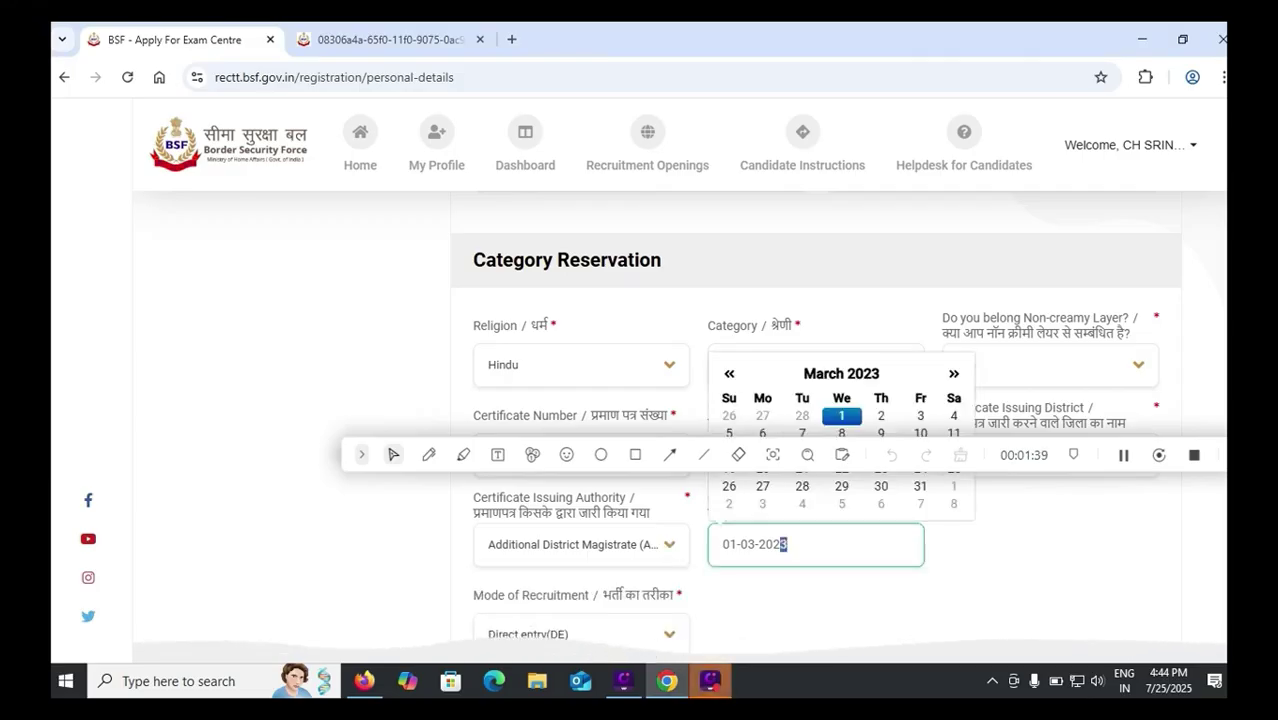
click(841, 339)
click(841, 339)
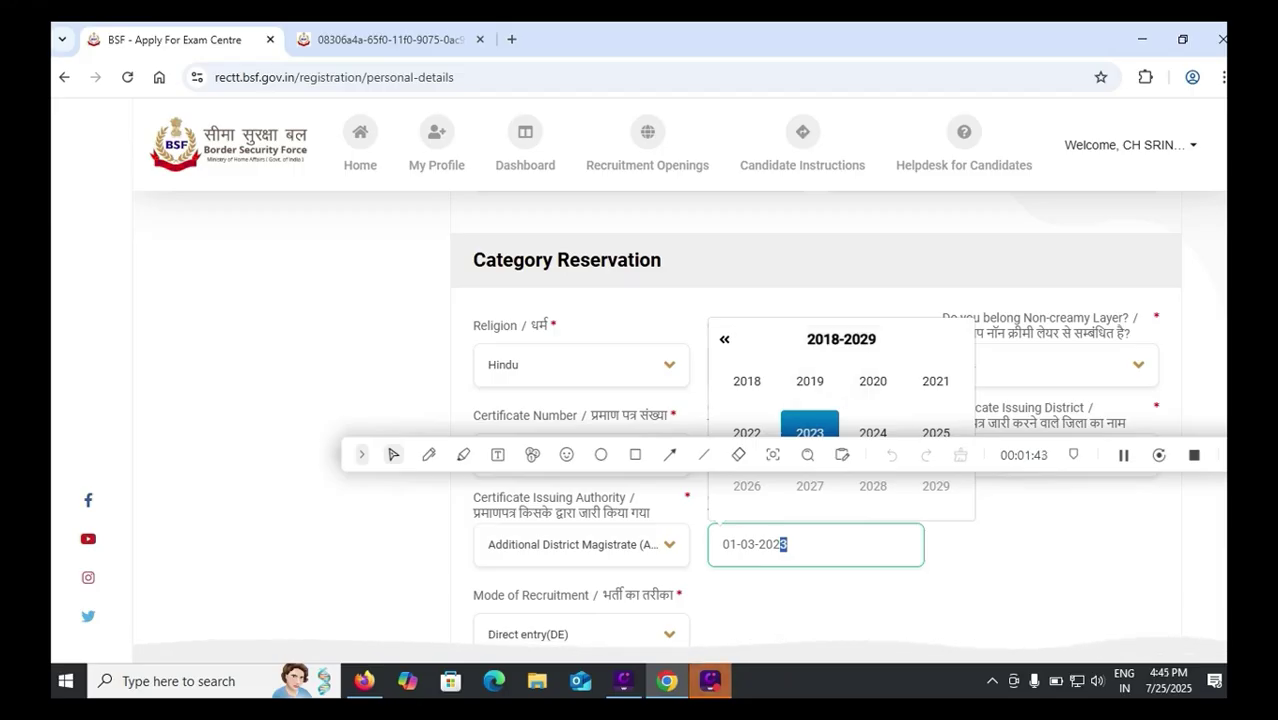
drag(867, 455, 868, 455)
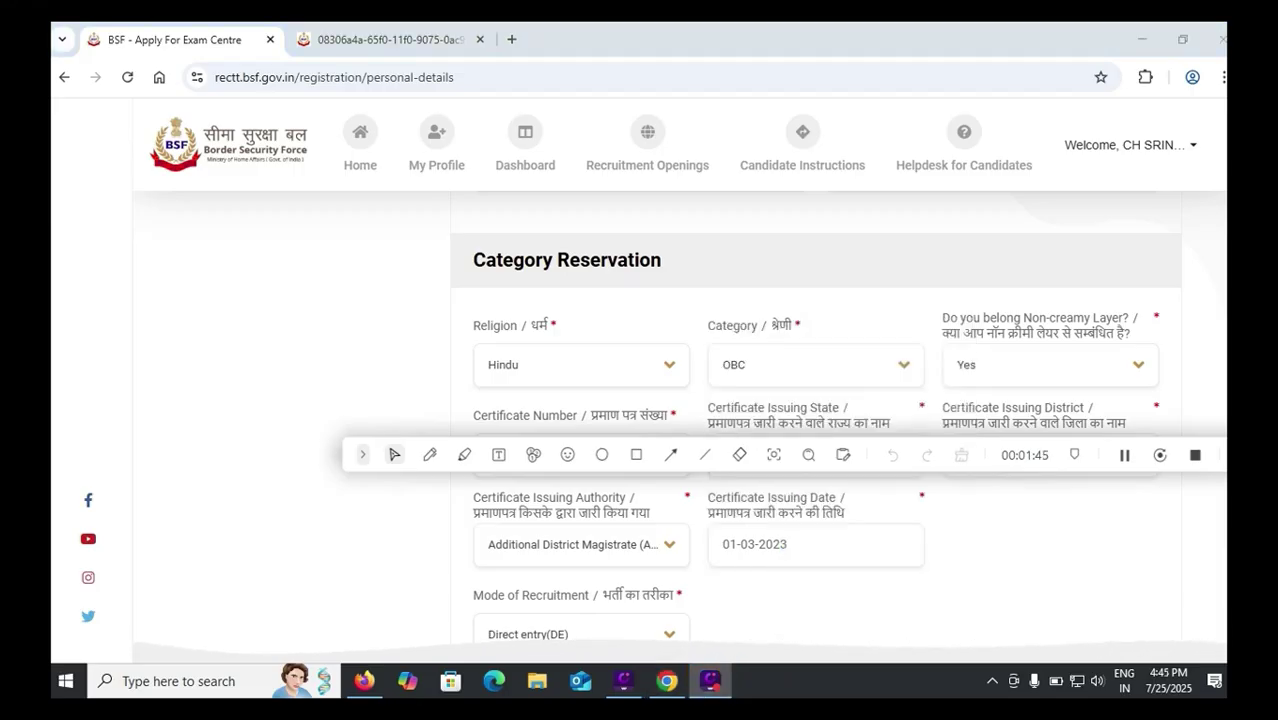
click(815, 544)
click(724, 339)
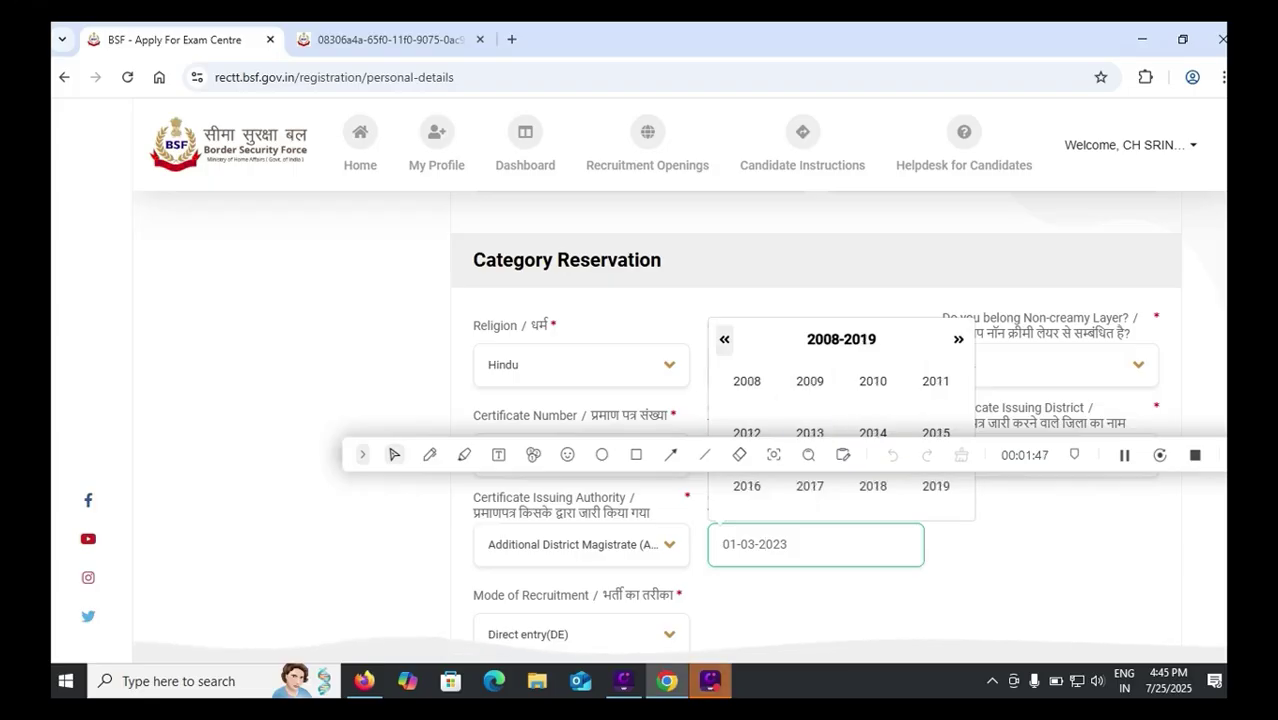
drag(756, 544, 748, 544)
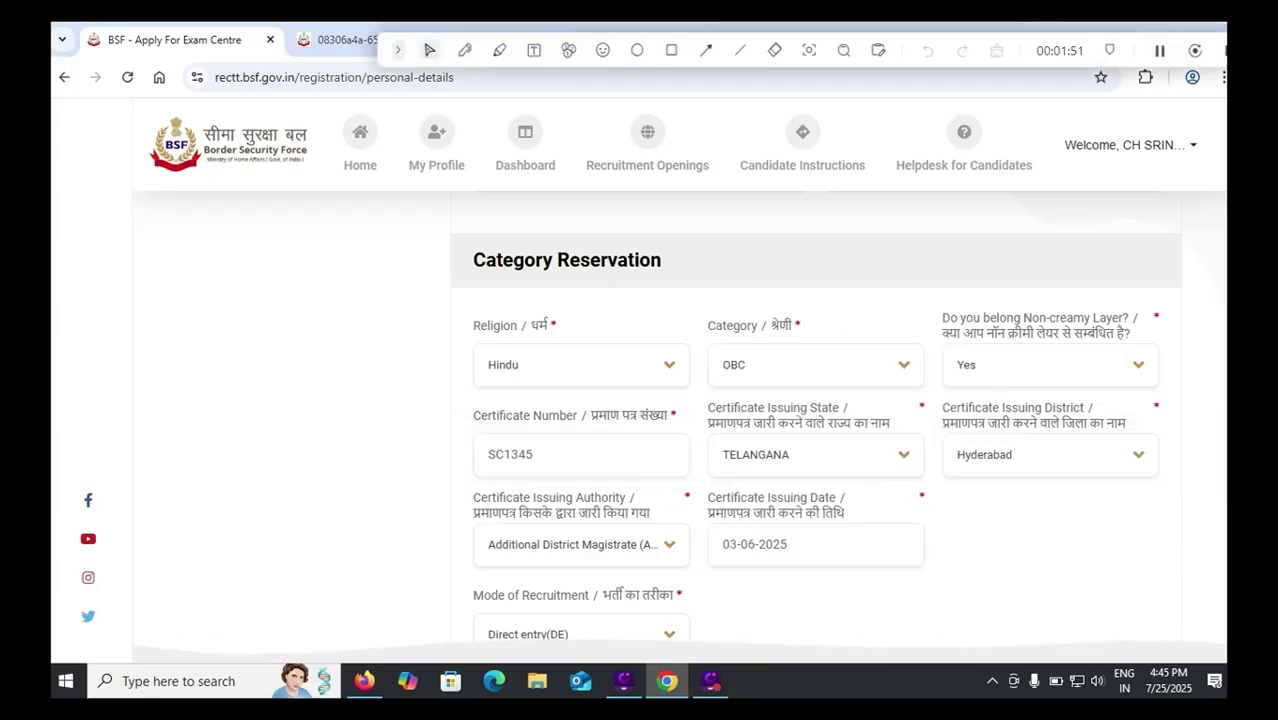
Step: Go through the Mode of Recruitment options from Direct entry(DE) to BSF Departmental, keeping Direct entry(DE)
scroll(816, 420, down, 1)
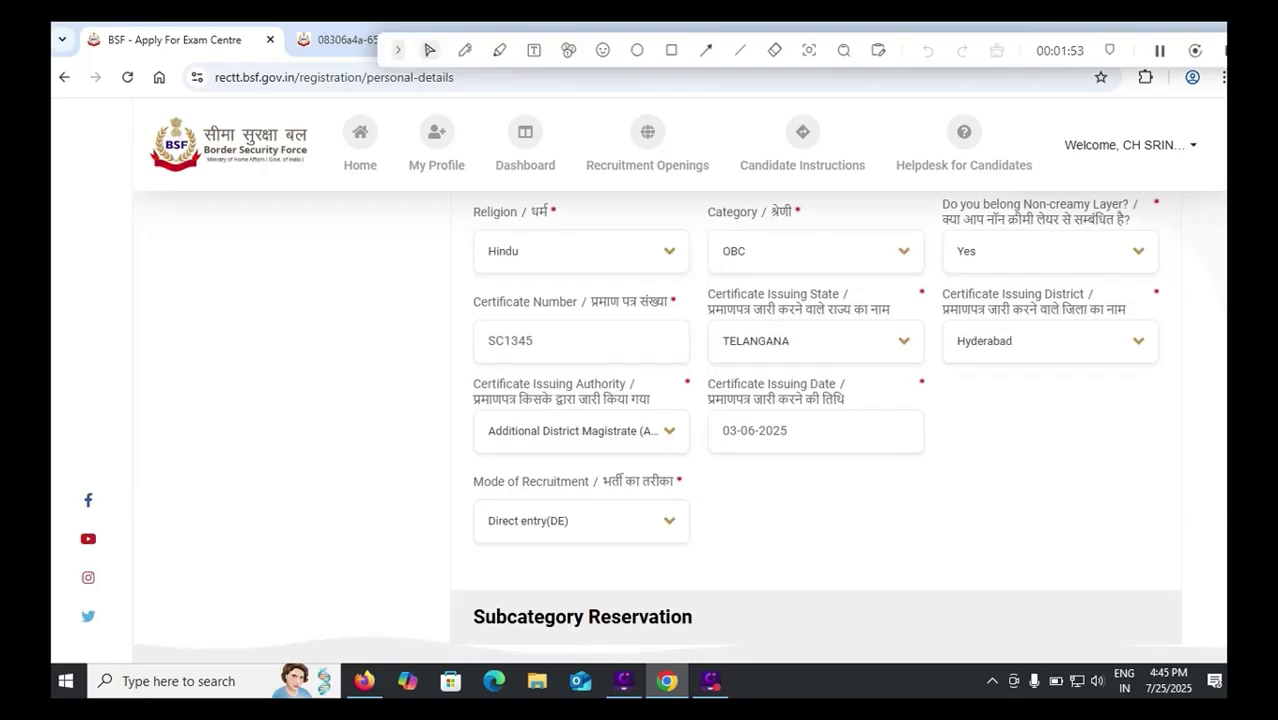
click(581, 521)
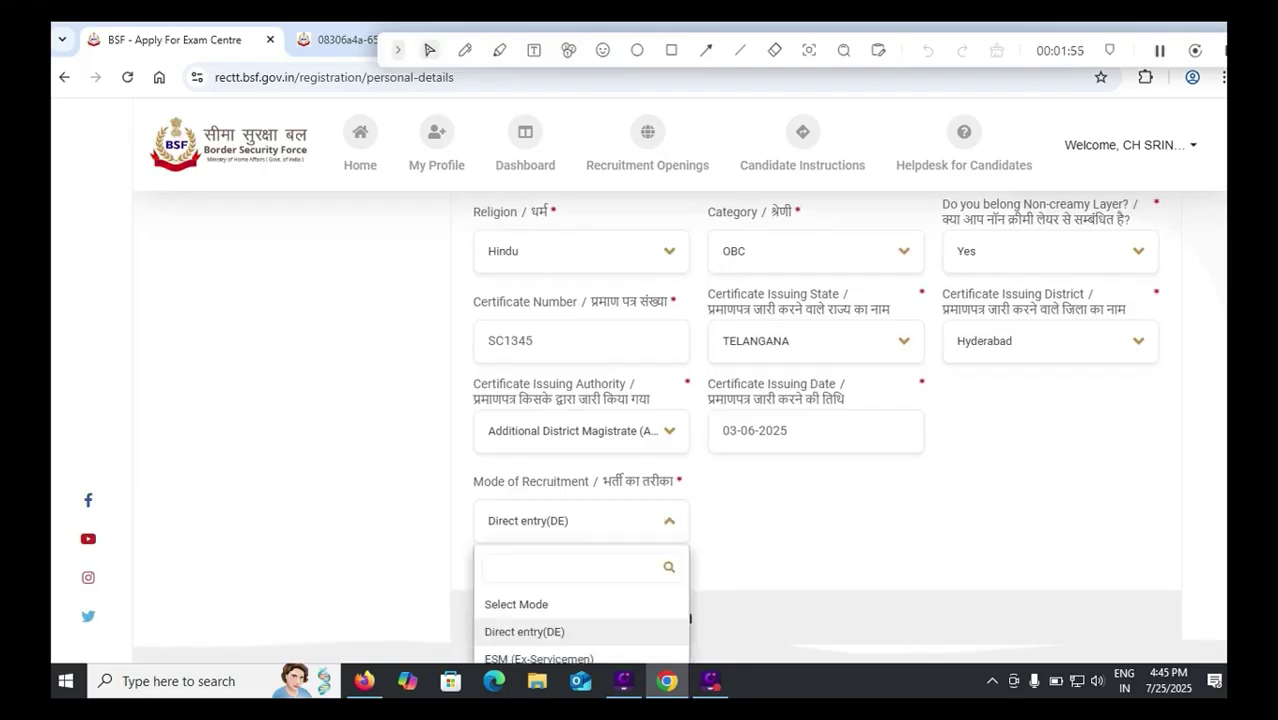
scroll(816, 430, down, 1)
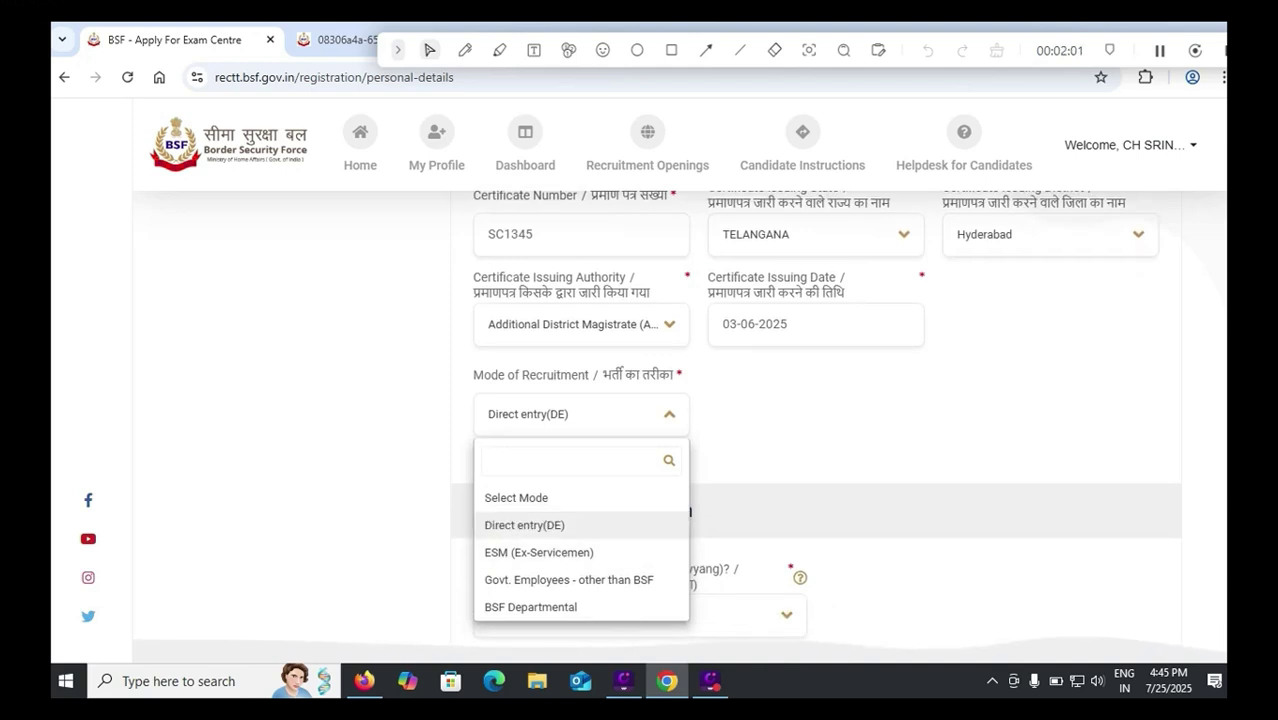
key(Down)
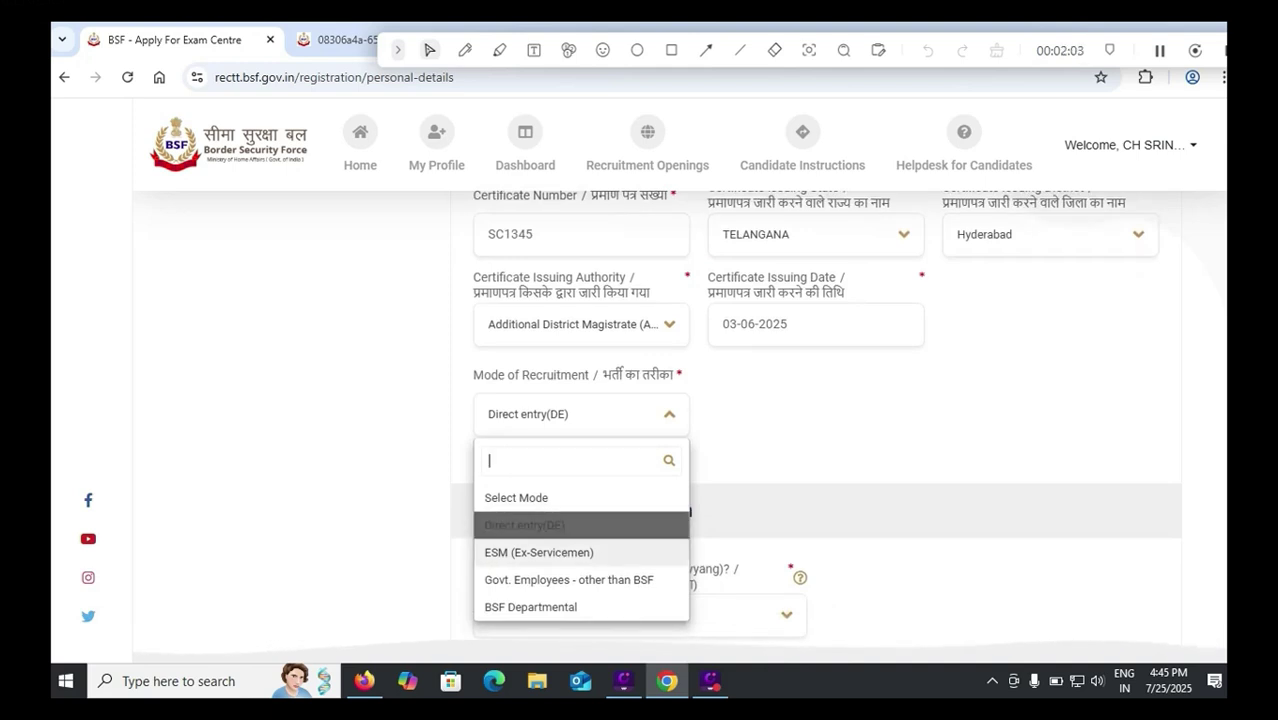
key(Down)
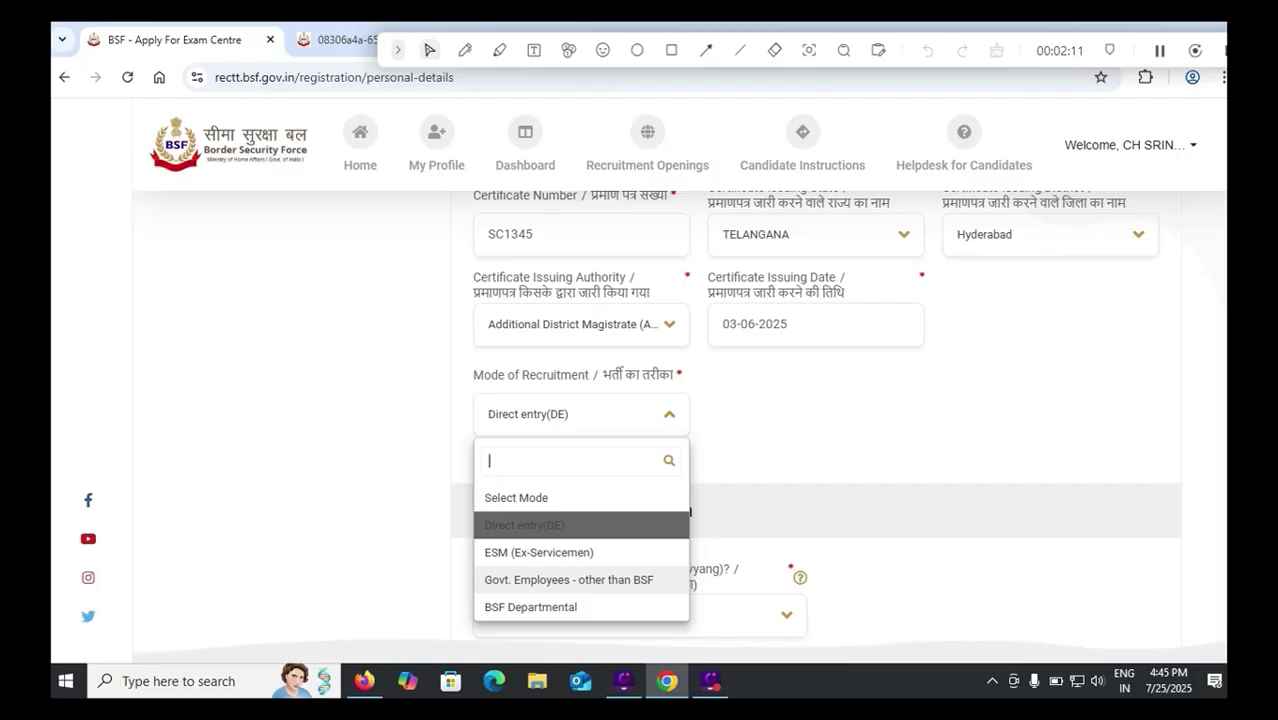
key(Down)
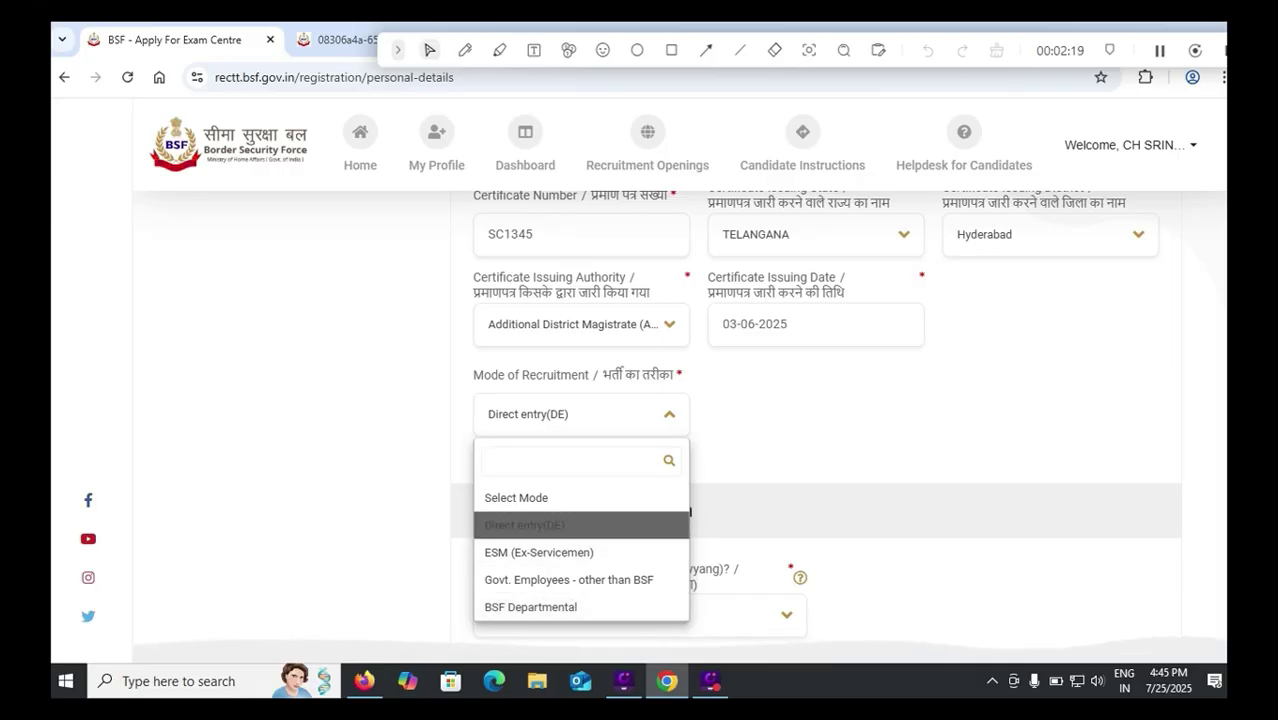
click(688, 513)
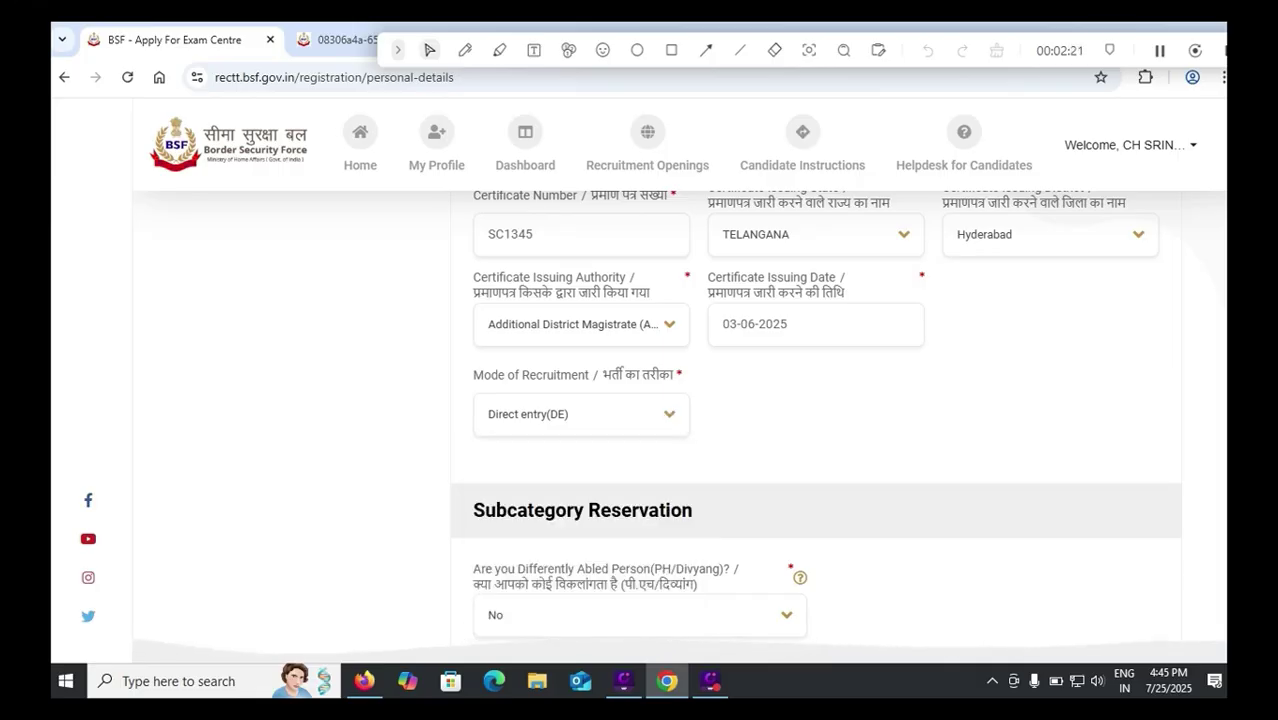
Step: Select No for Departmental in the Subcategory Reservation section and save the personal details
scroll(815, 416, down, 1)
scroll(815, 416, down, 2)
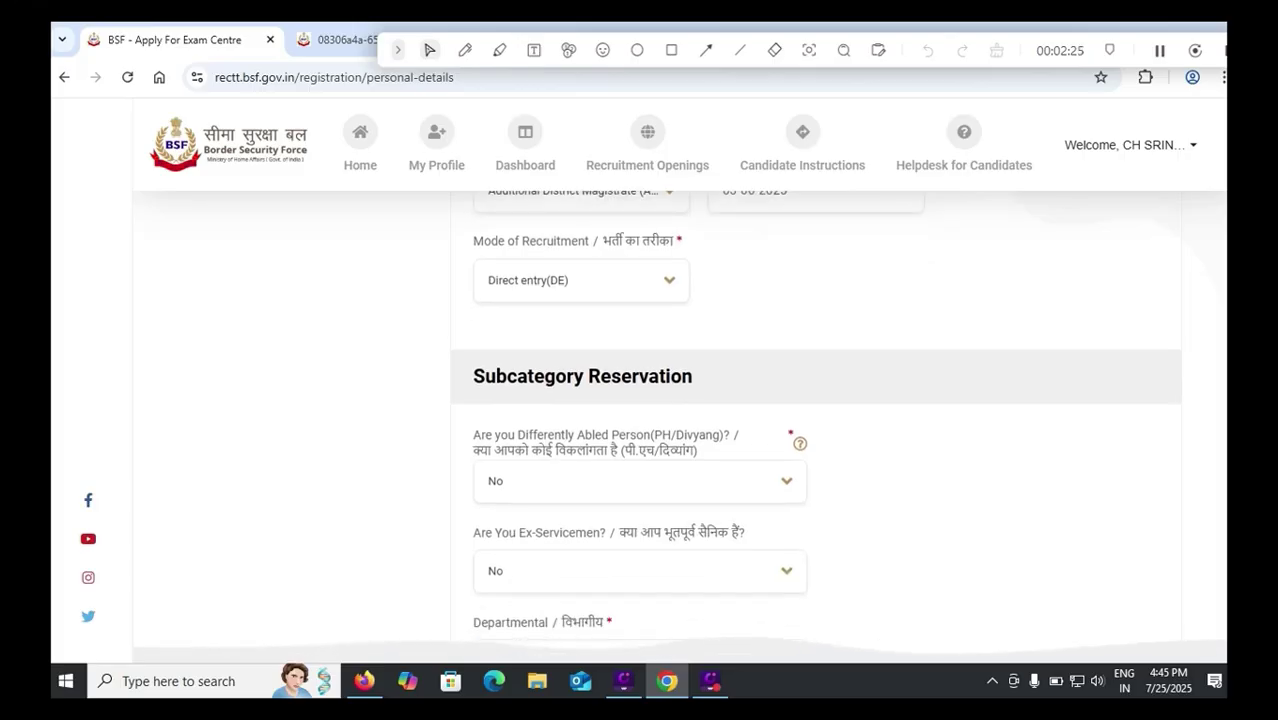
scroll(815, 416, down, 3)
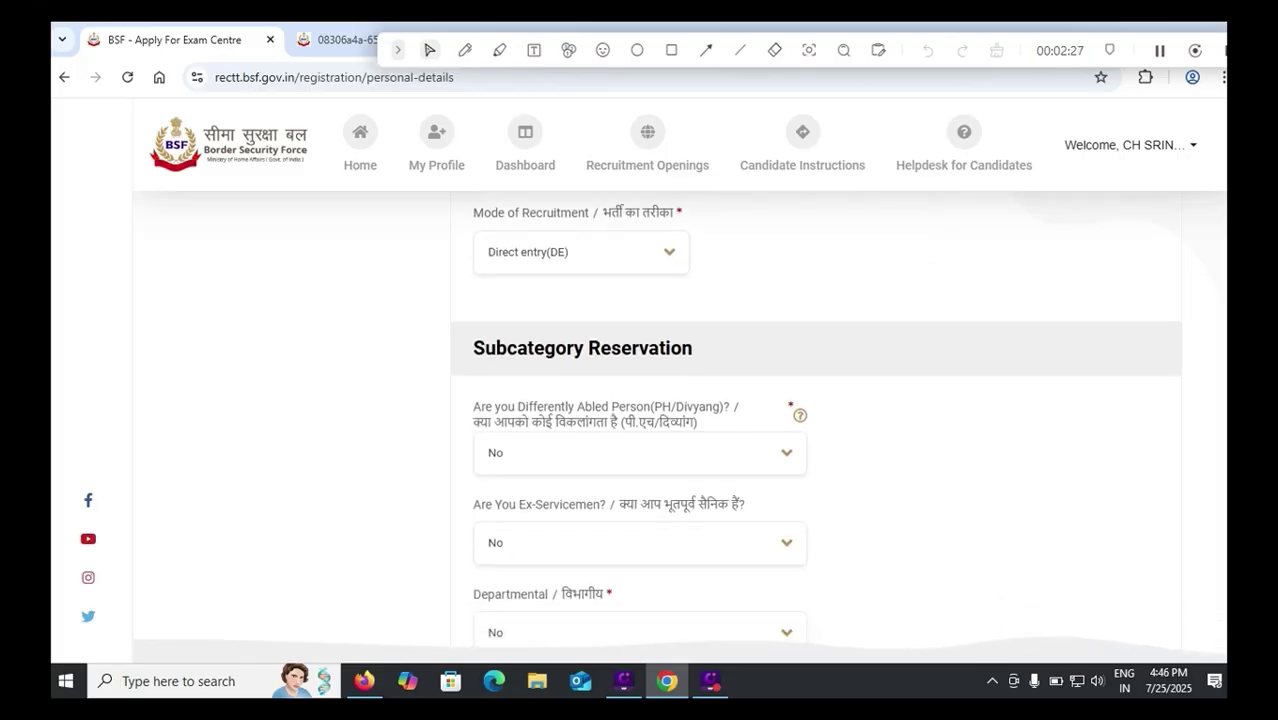
click(640, 498)
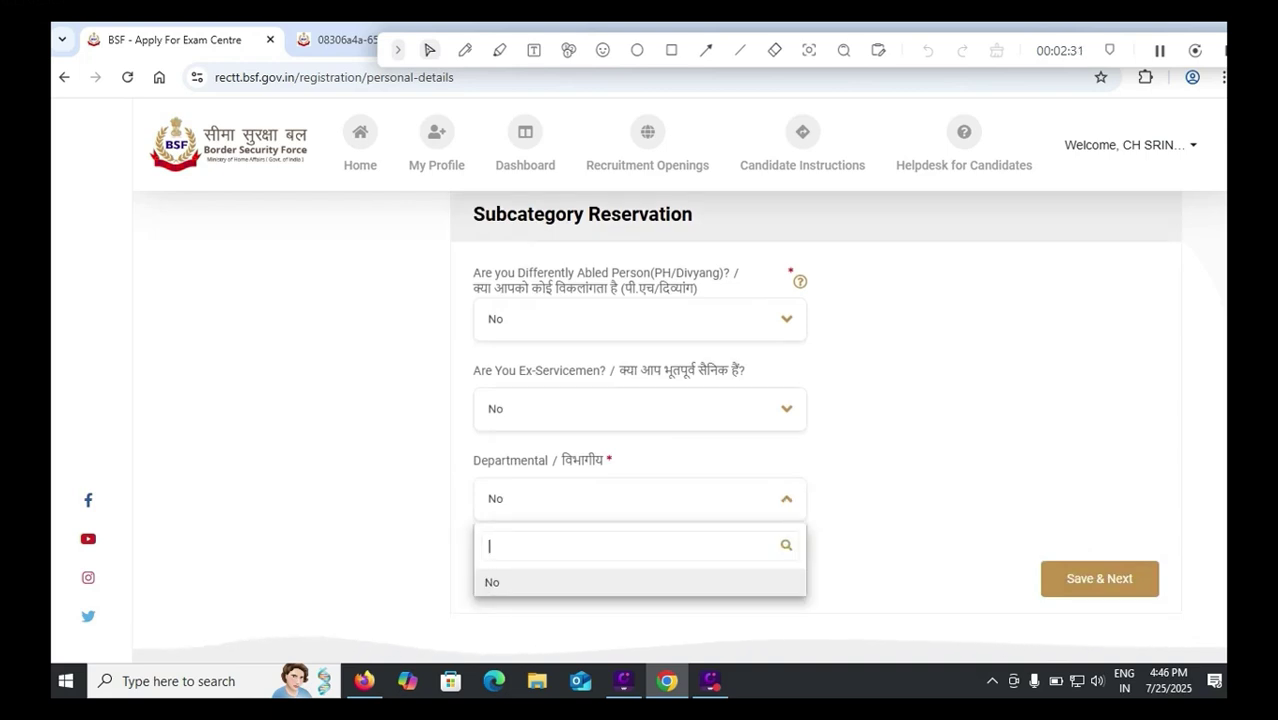
click(640, 582)
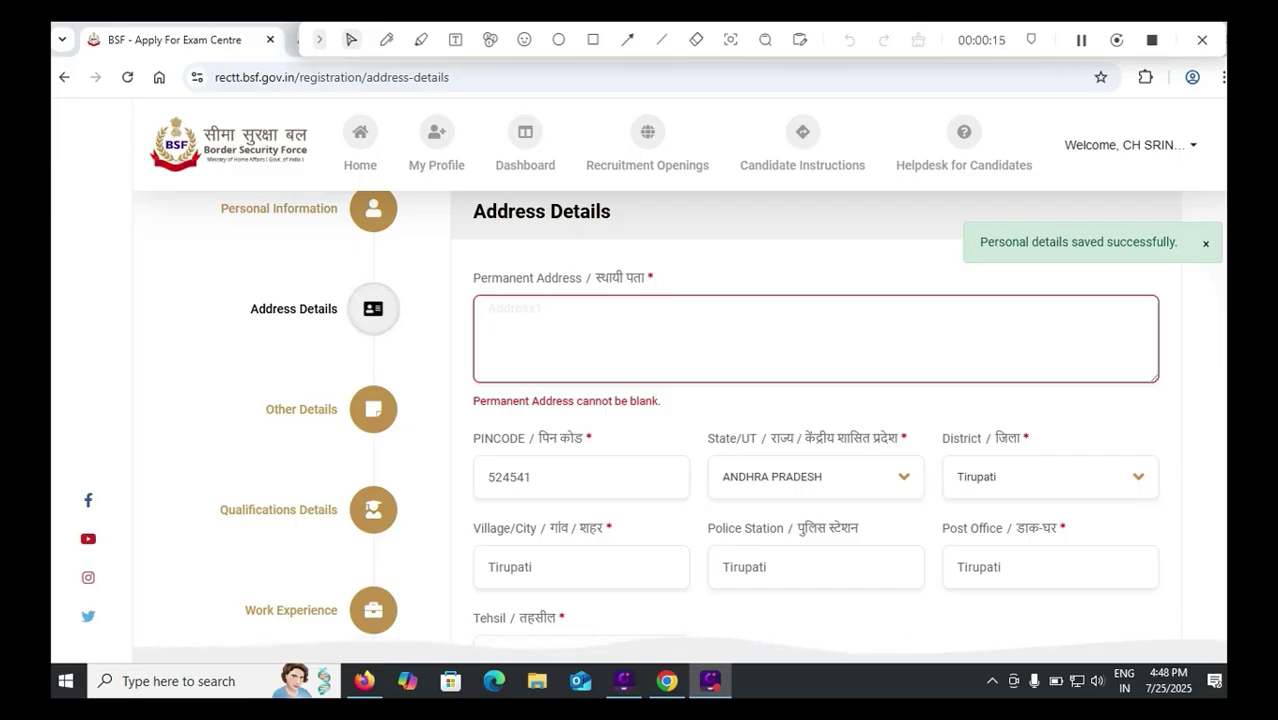
Step: Go through the permanent address fields and save the address details
scroll(816, 420, down, 1)
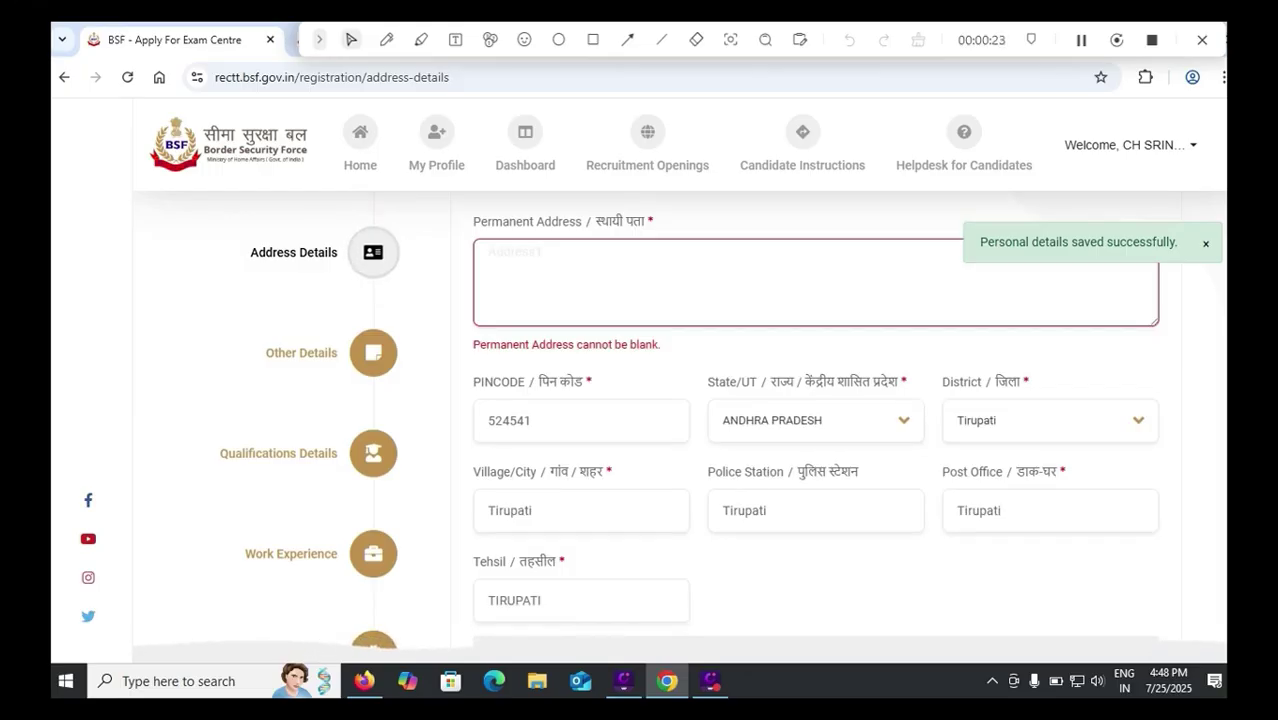
scroll(816, 420, down, 1)
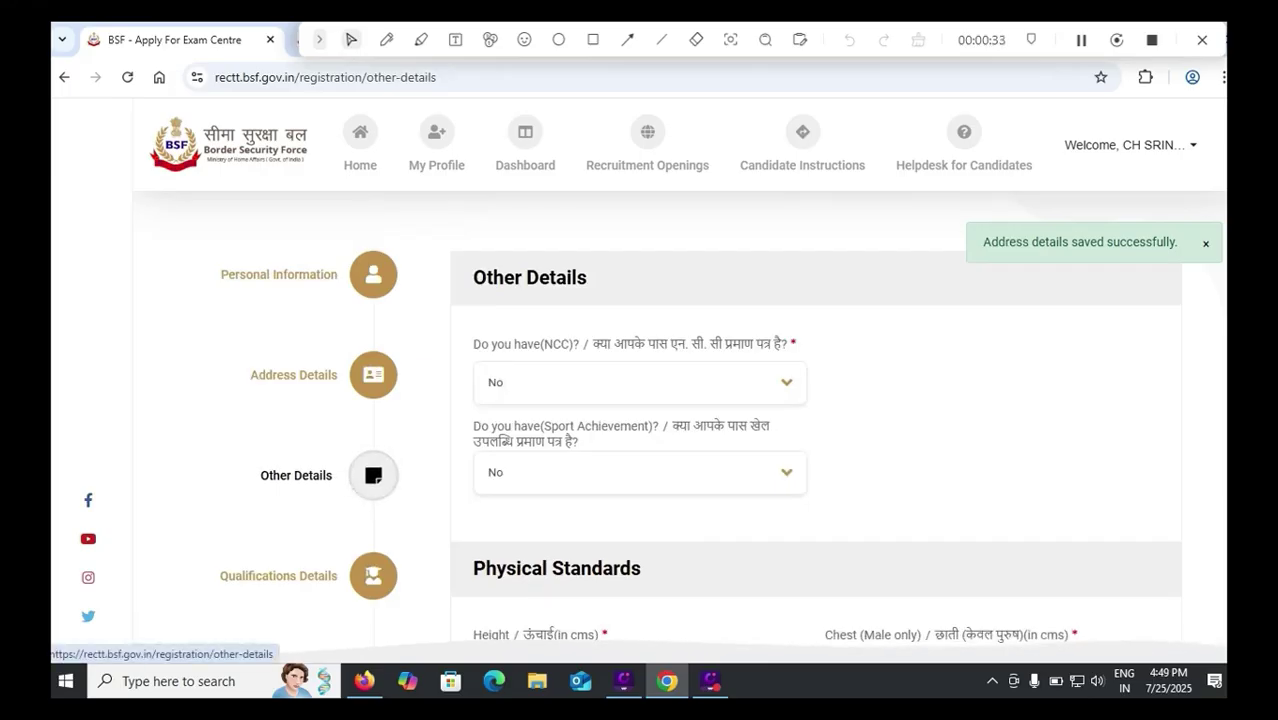
Step: Switch the NCC answer to Yes to go through the NCC A, B and C certificate fields, and set it back to No
click(640, 382)
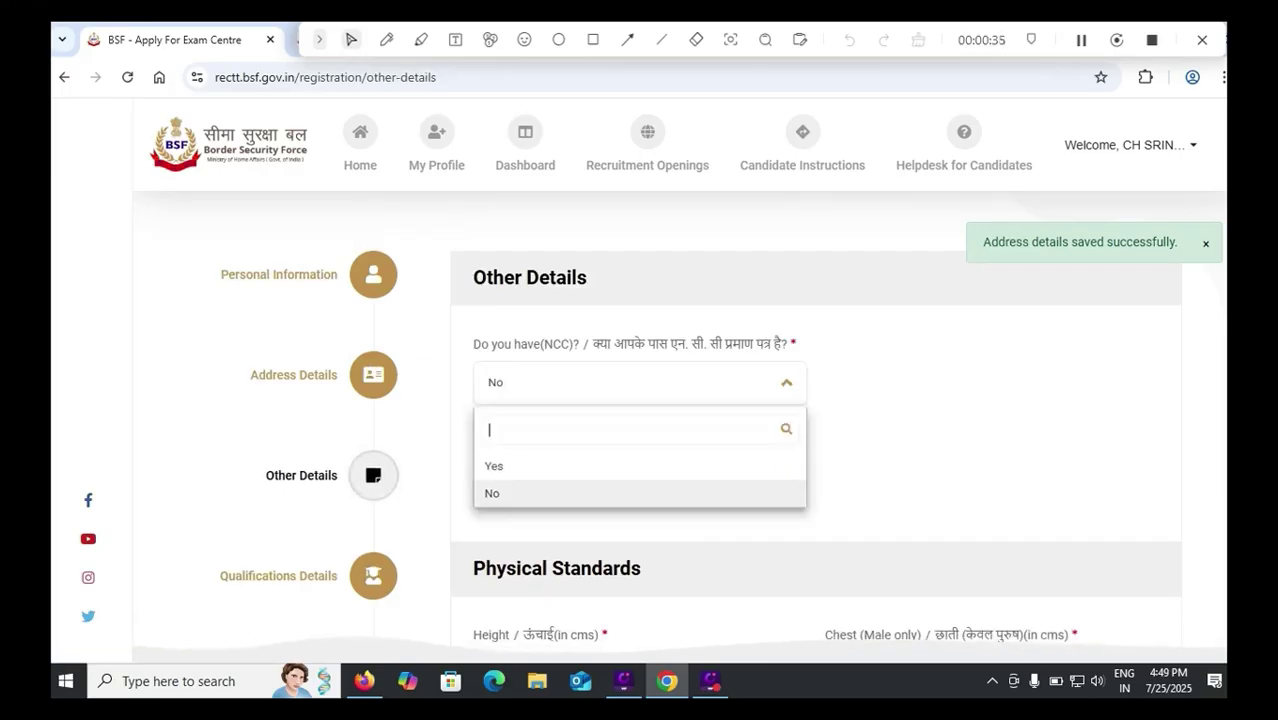
click(494, 466)
click(640, 472)
click(640, 472)
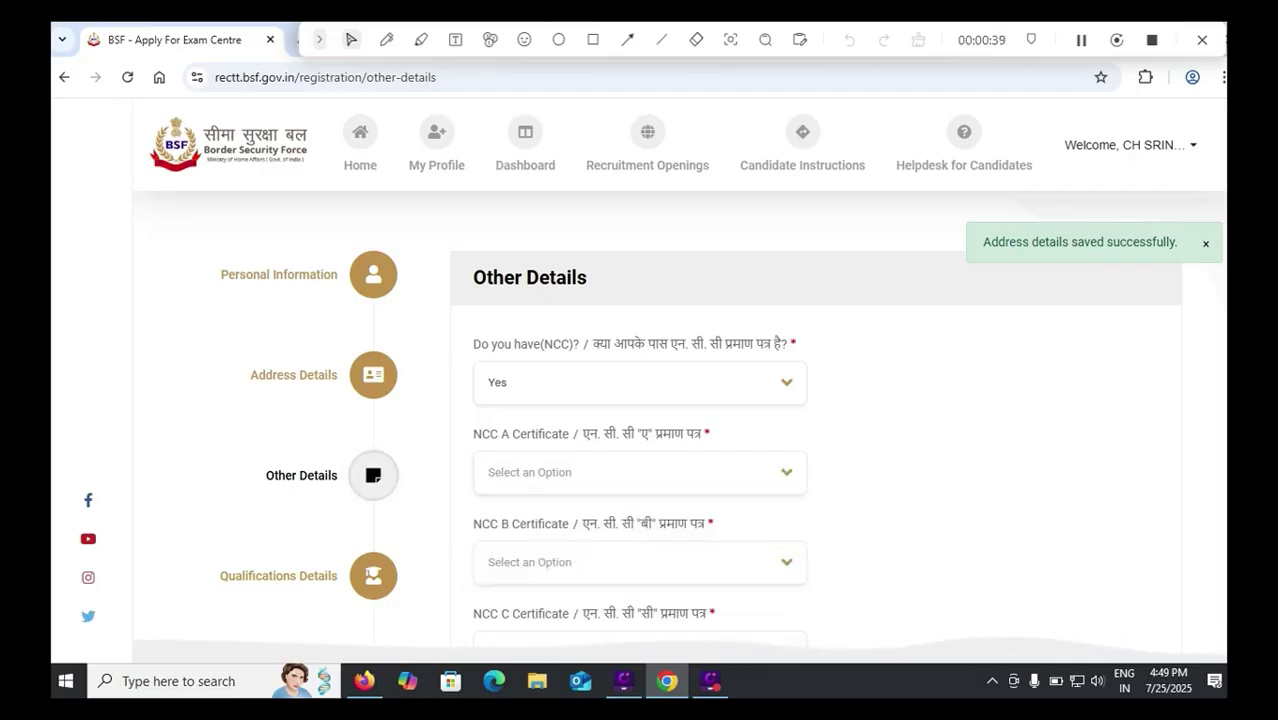
click(640, 472)
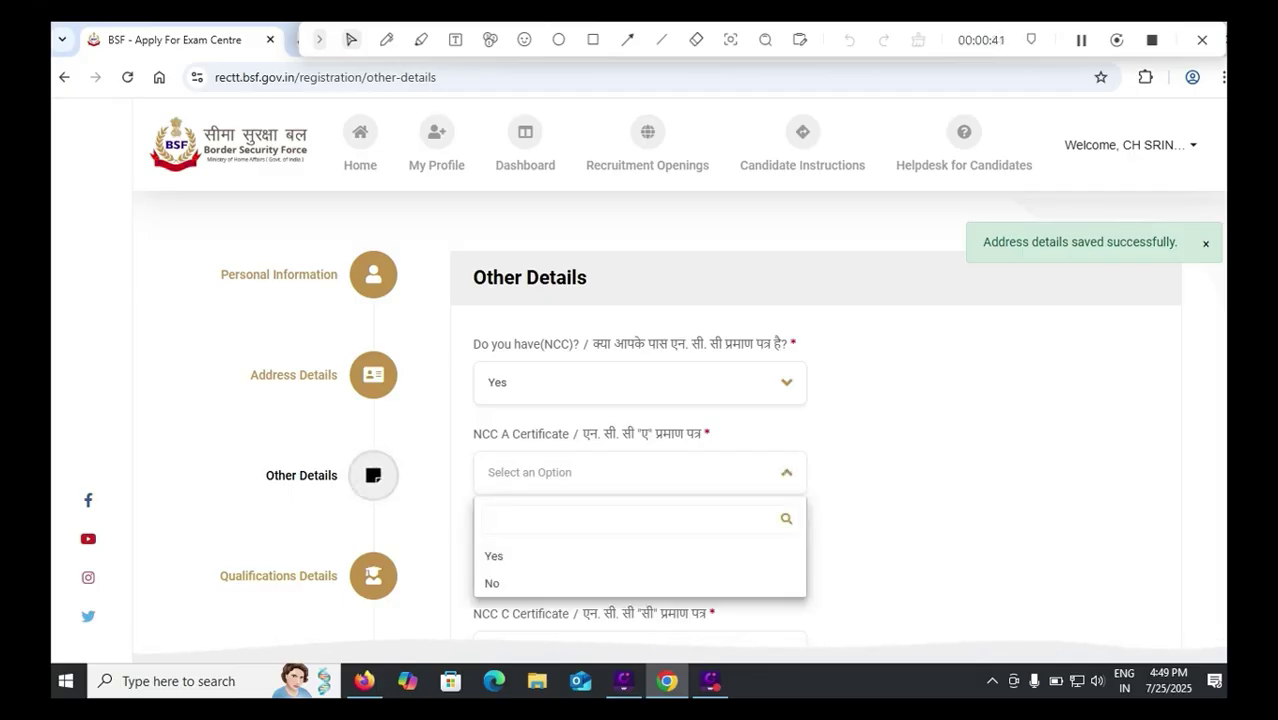
click(640, 472)
click(640, 562)
click(640, 562)
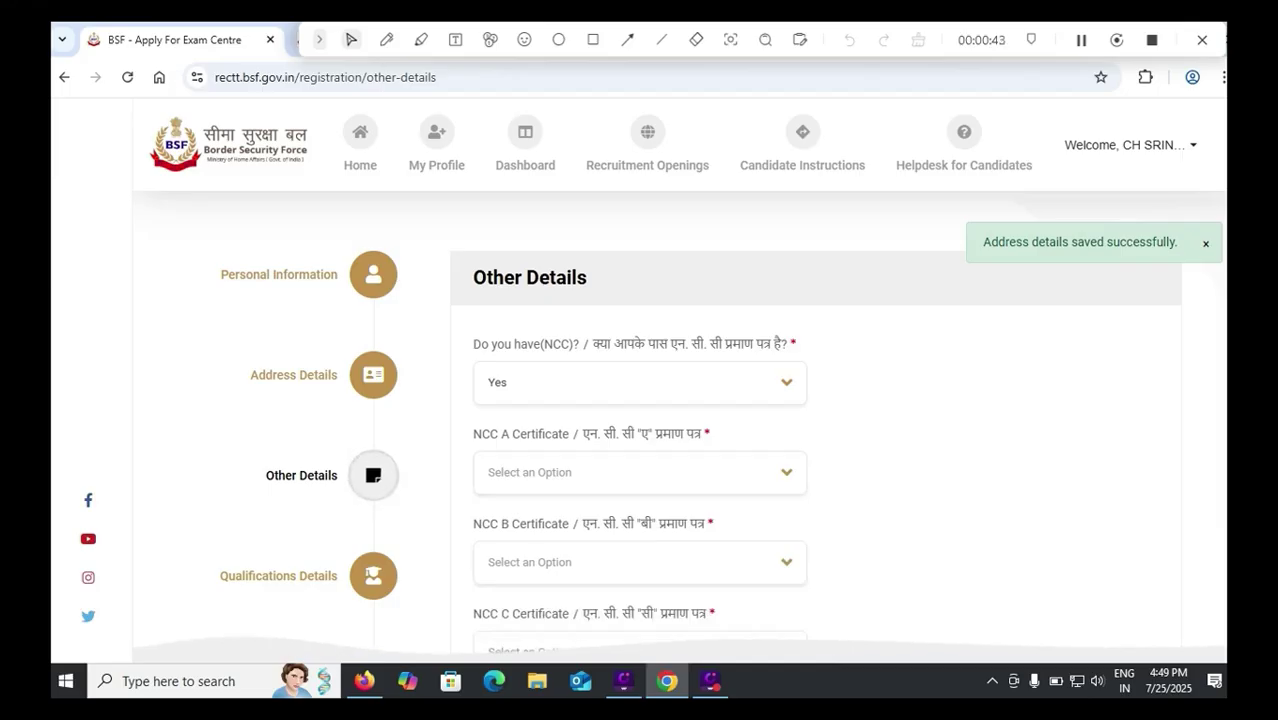
scroll(640, 430, down, 1)
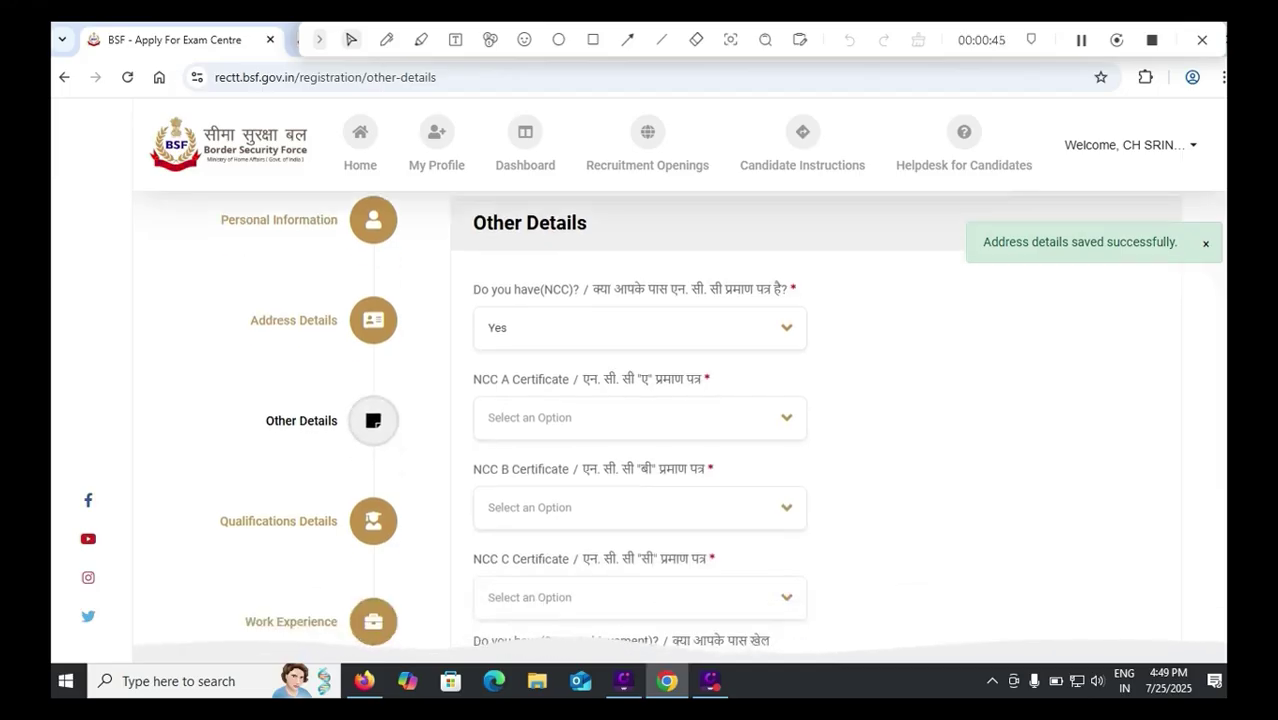
click(640, 330)
click(640, 439)
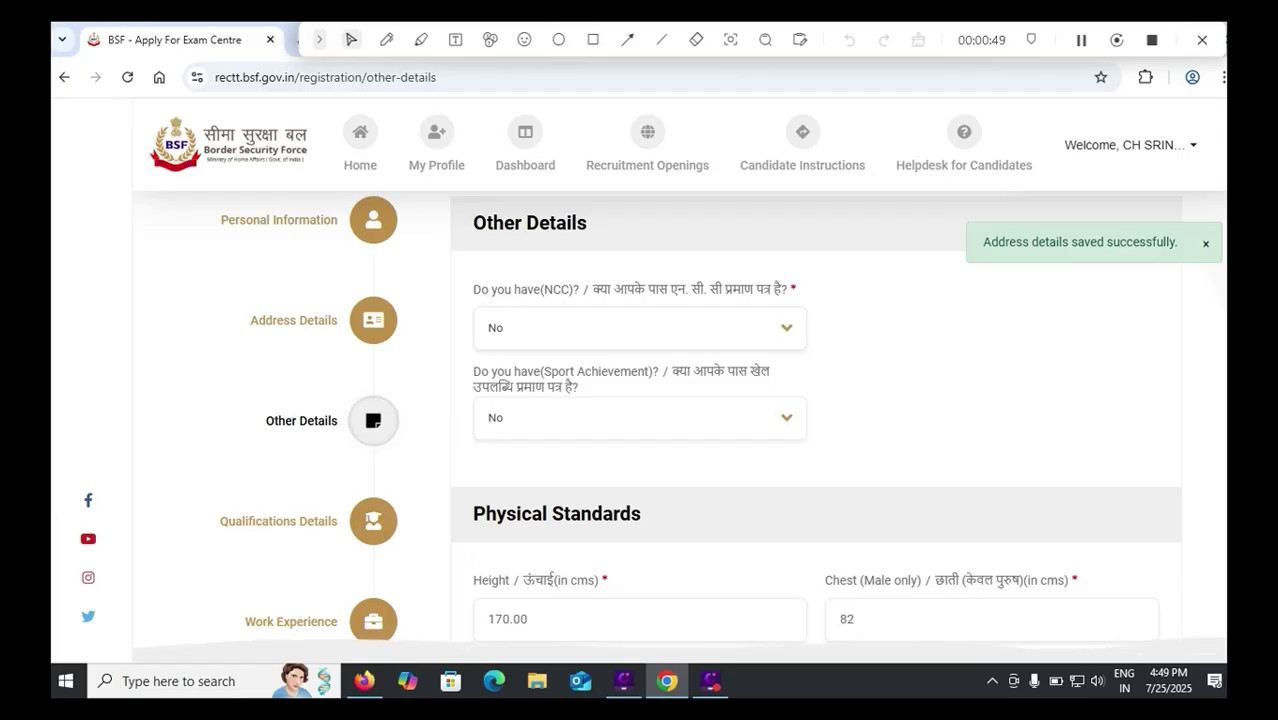
Step: Set Sport Achievement to Yes and go through the Game 1, Highest Level 1 and Game 2 options
click(640, 418)
click(494, 501)
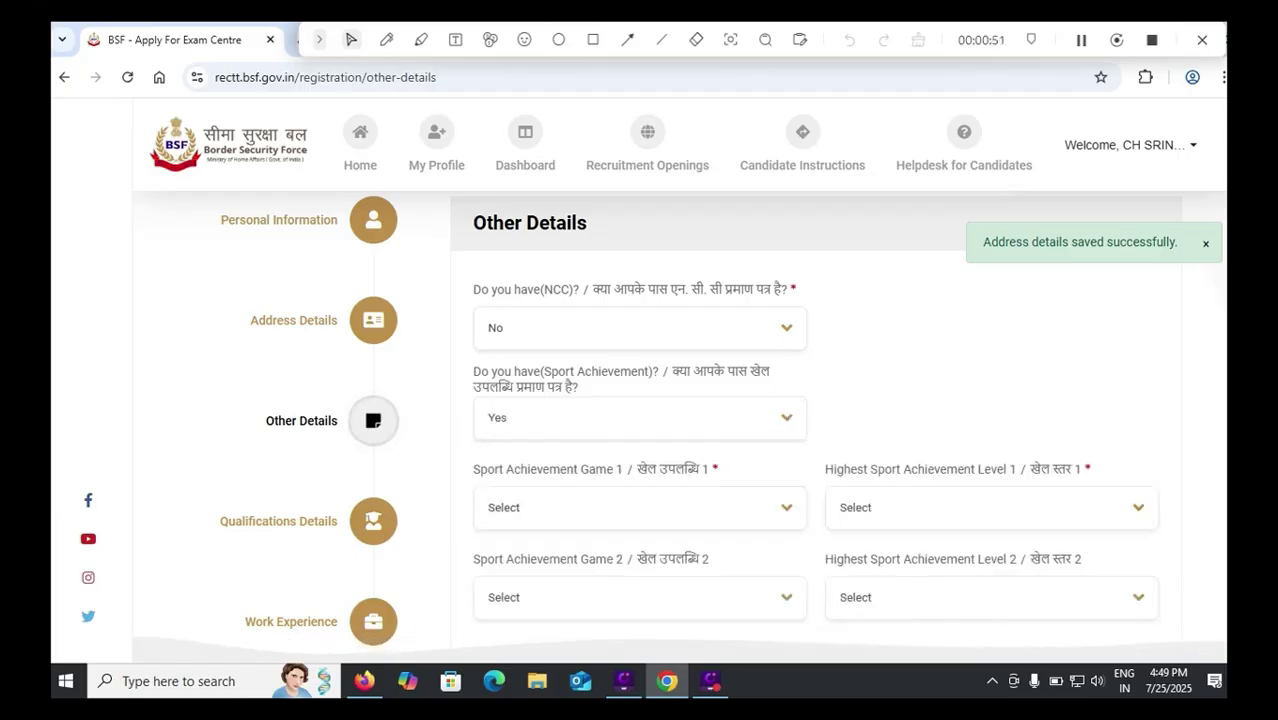
click(640, 508)
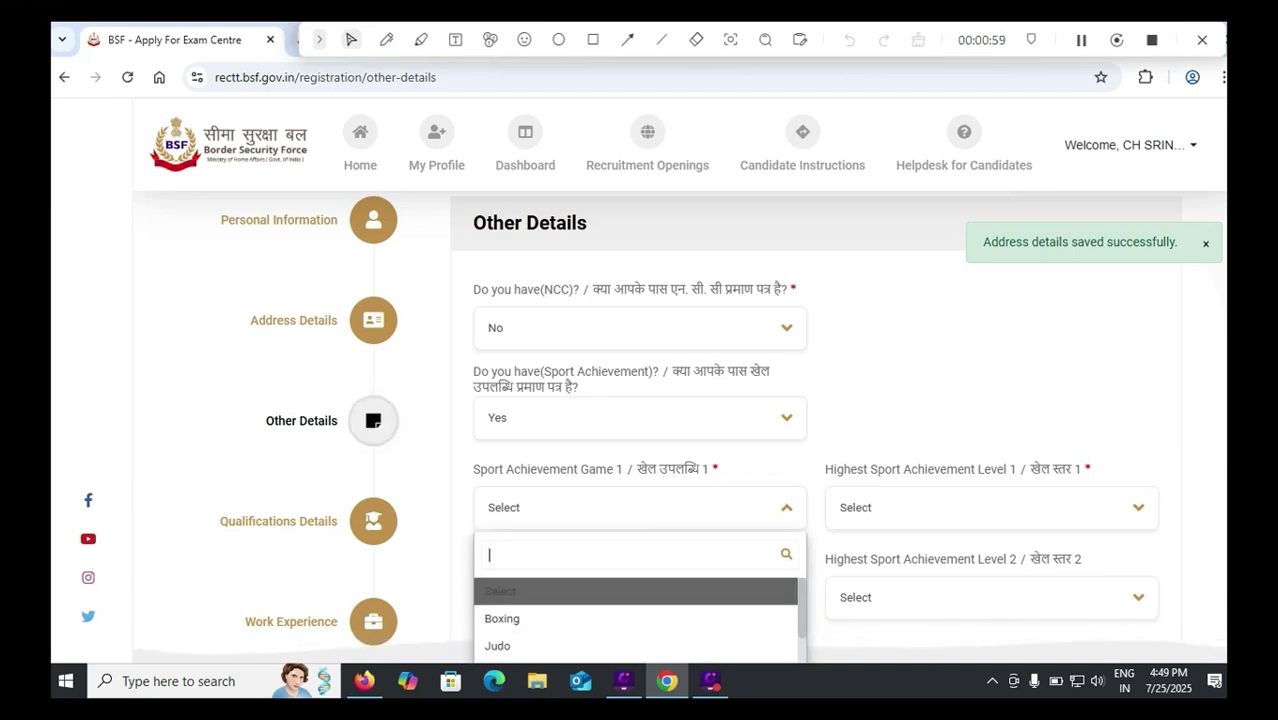
key(Escape)
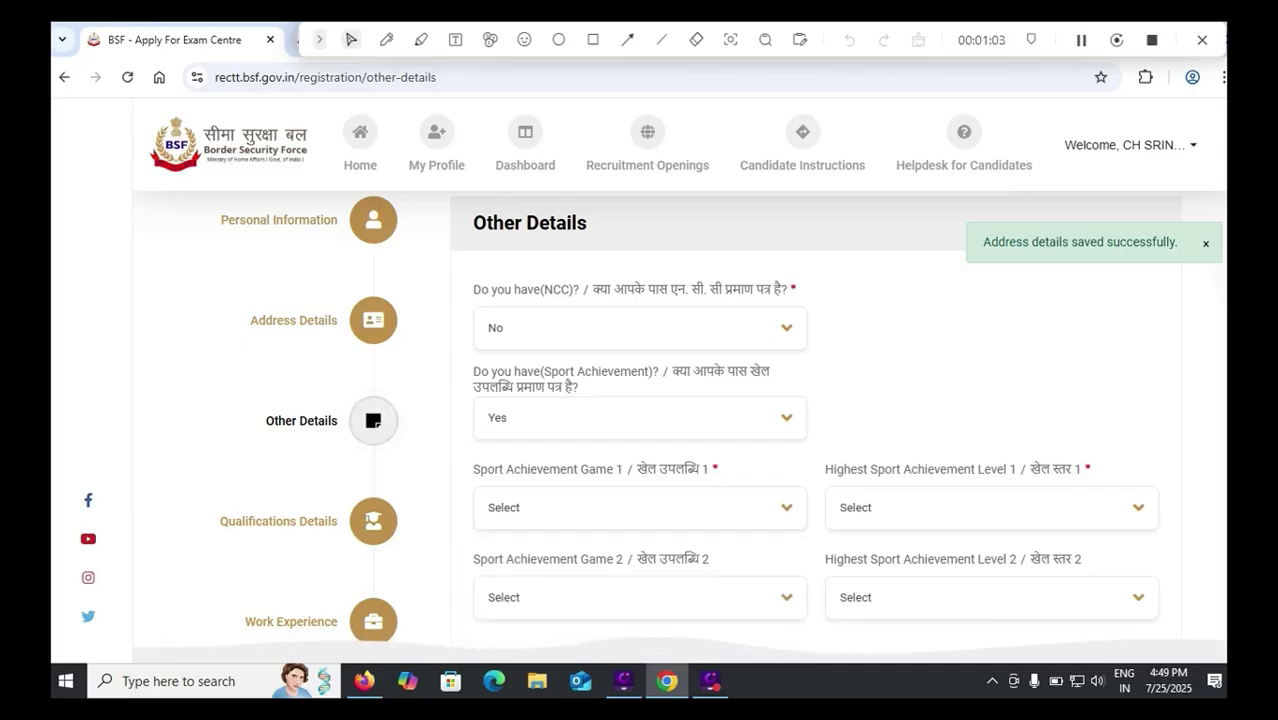
click(991, 507)
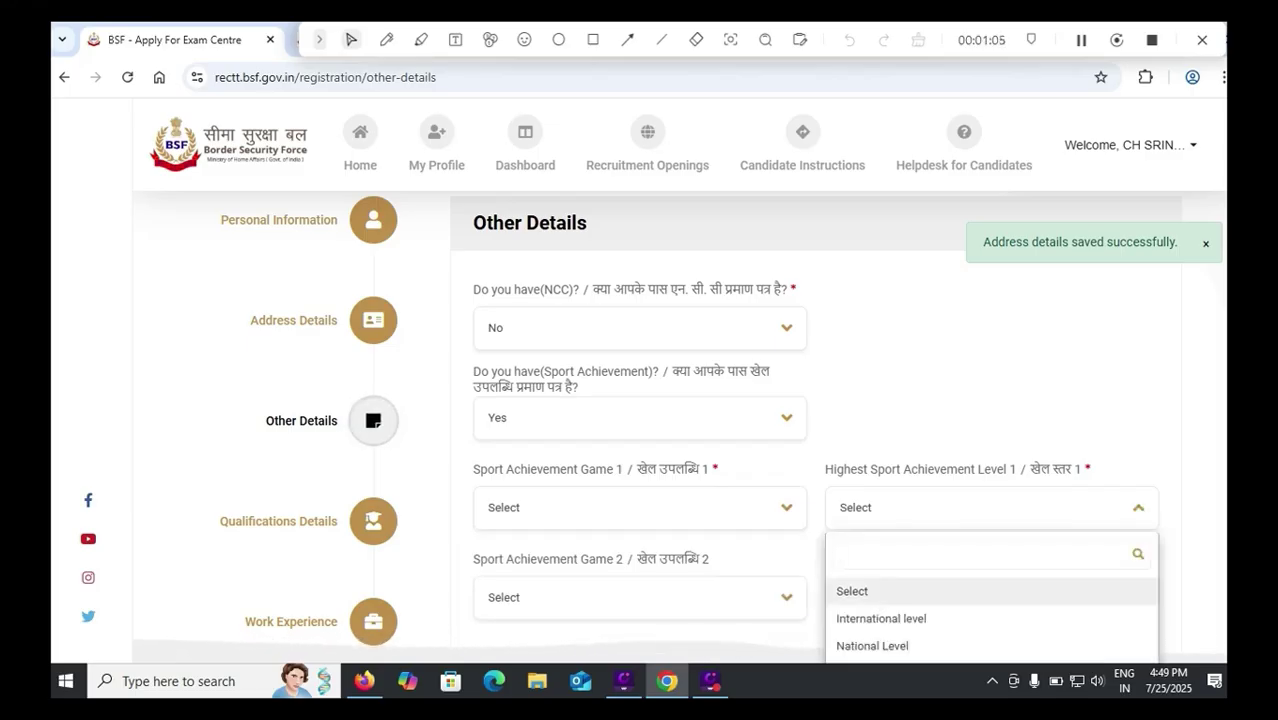
key(Escape)
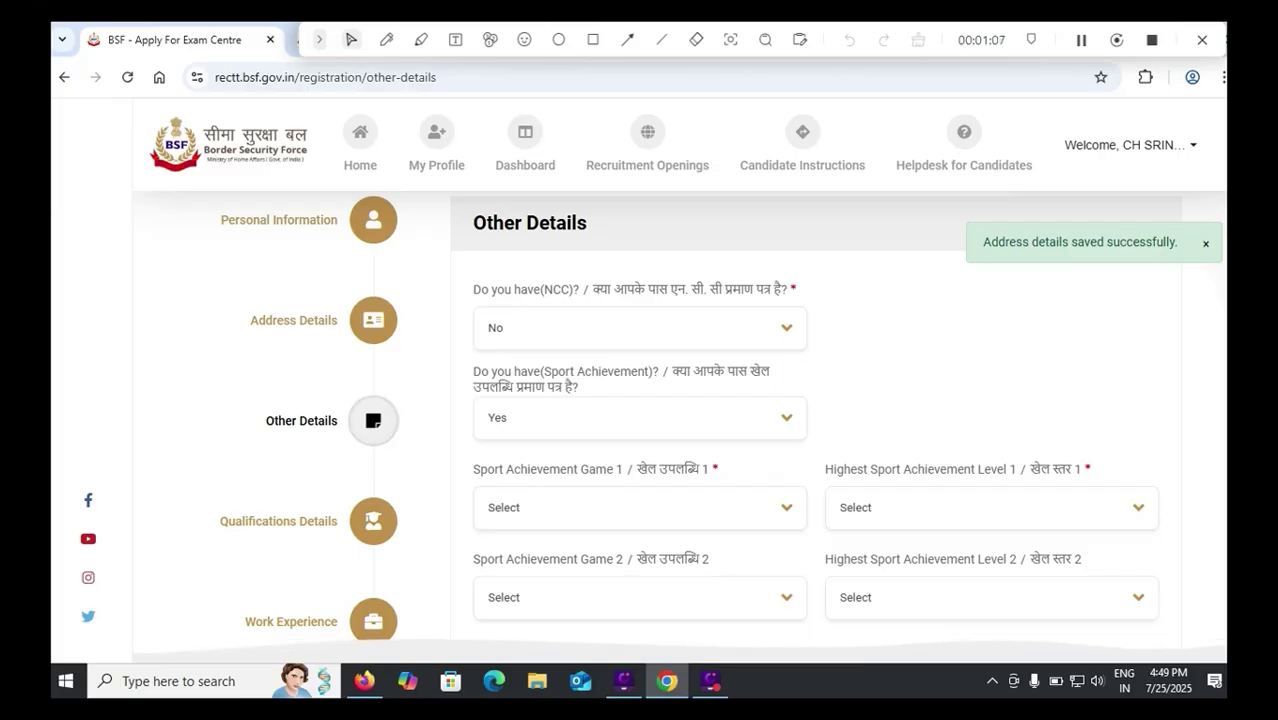
click(640, 597)
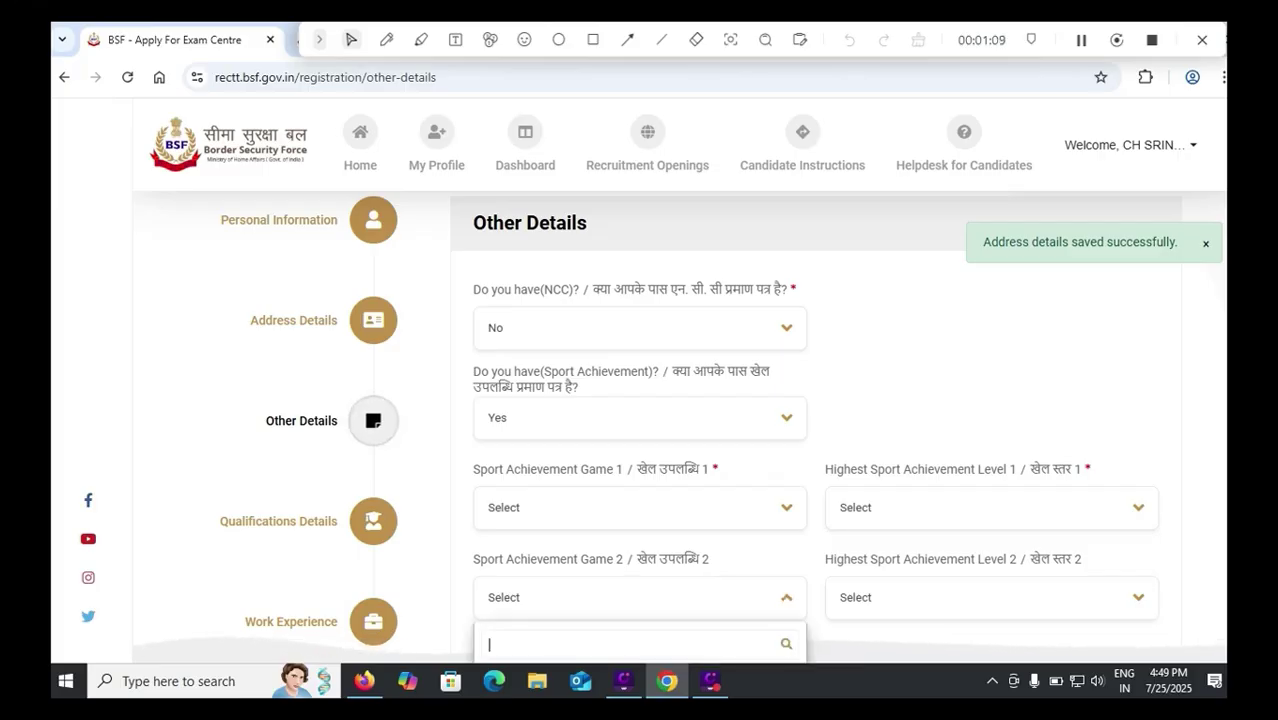
scroll(640, 590, down, 1)
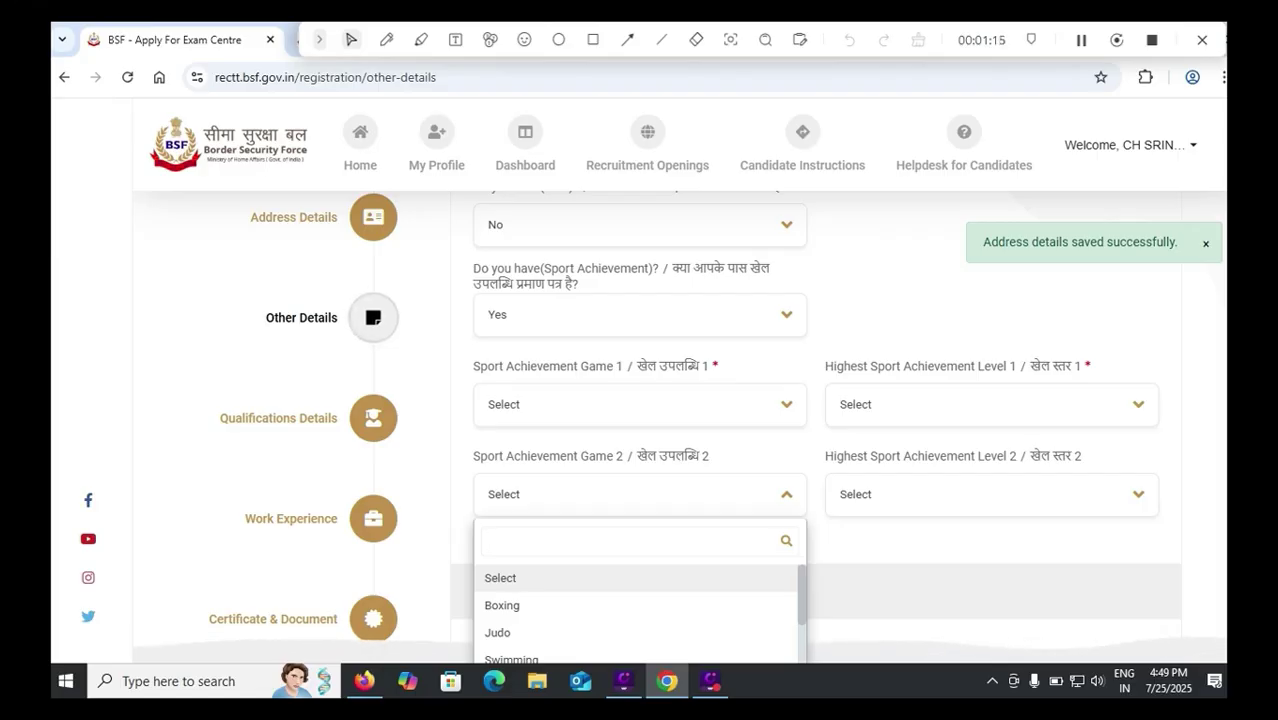
key(Escape)
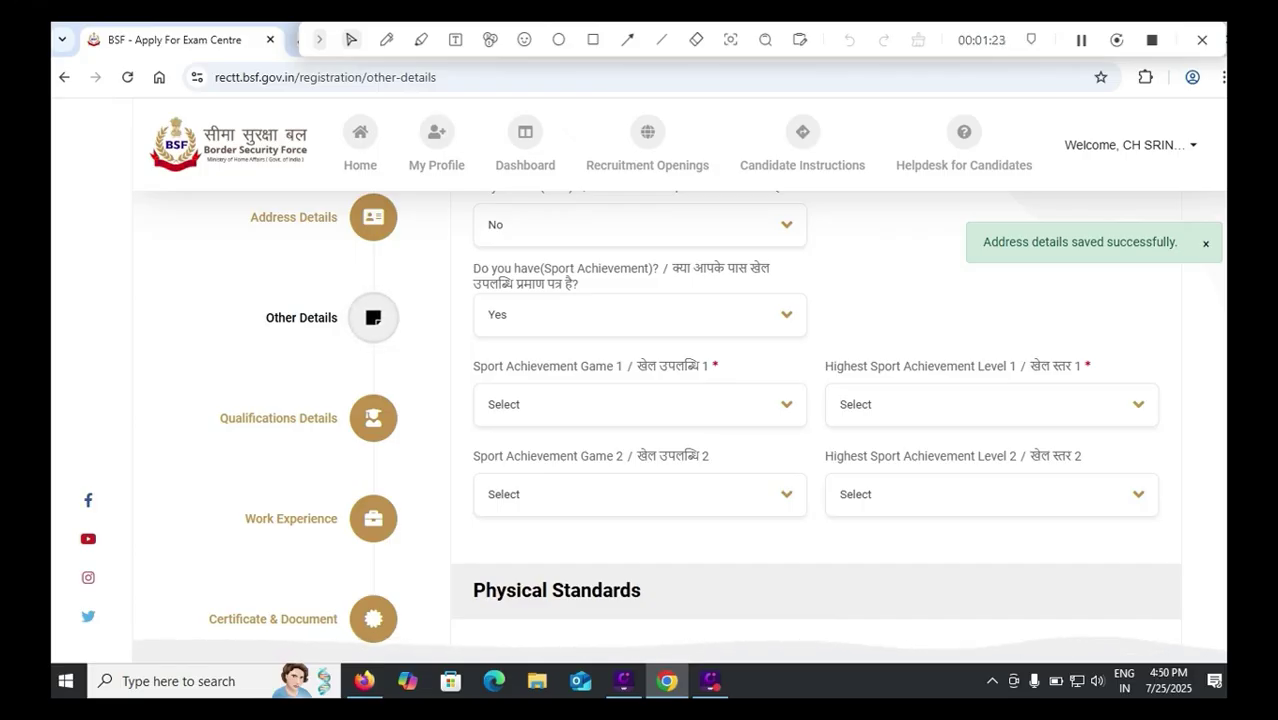
Step: Set the Sport Achievement answer in Other Details back to No
click(640, 315)
key(Down)
key(Return)
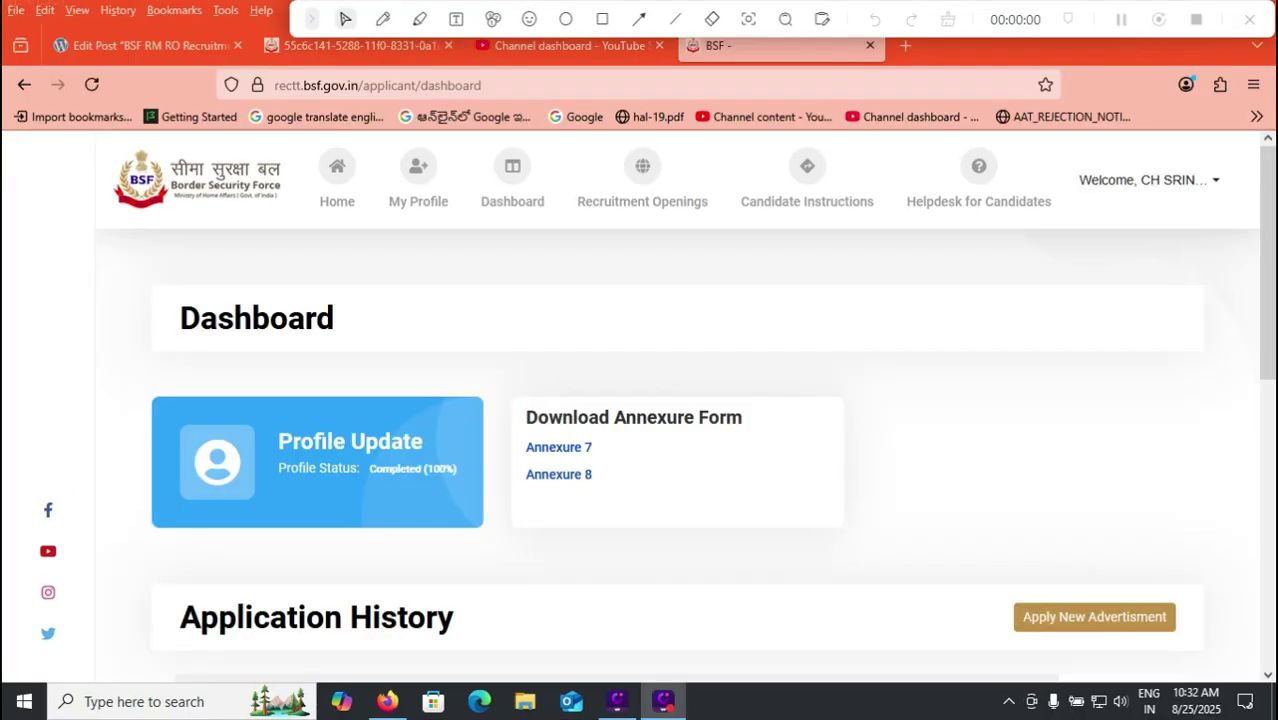
Step: Mark the Profile Update card and the Apply New Advertisment button on the dashboard with red rectangles
click(602, 19)
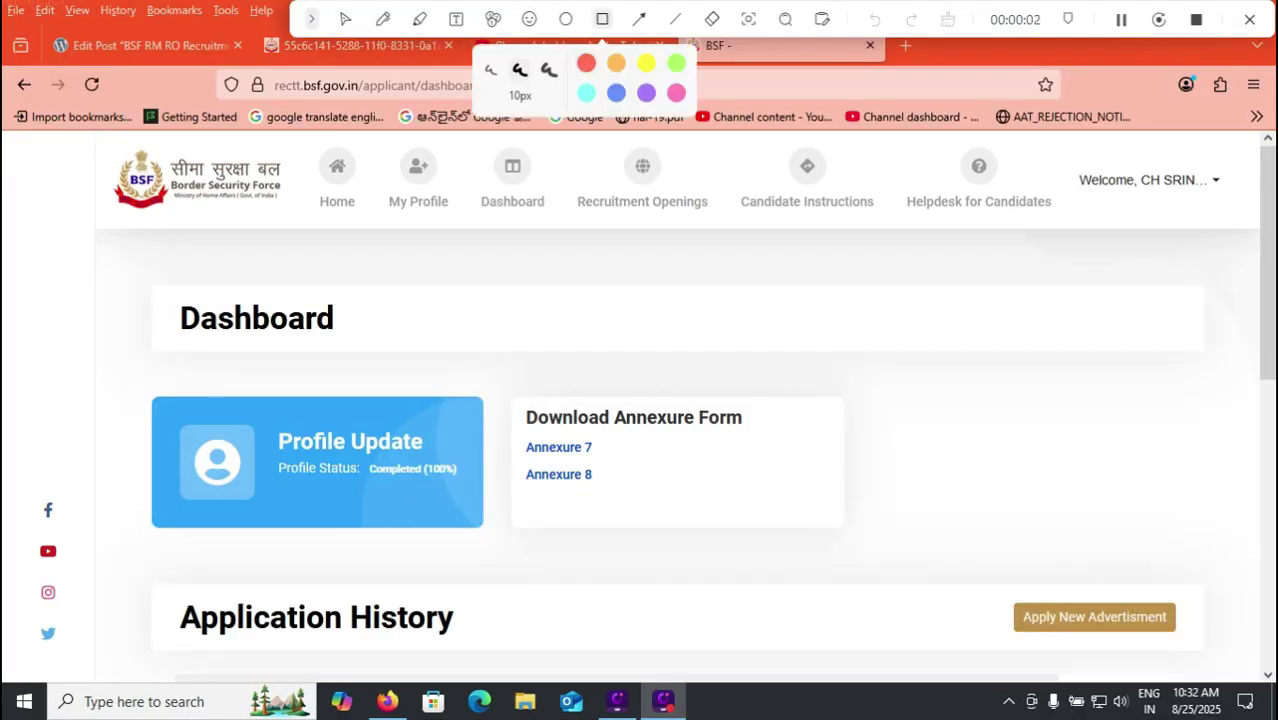
mouse_move(148, 399)
mouse_down()
mouse_move(377, 519)
mouse_move(490, 518)
mouse_up()
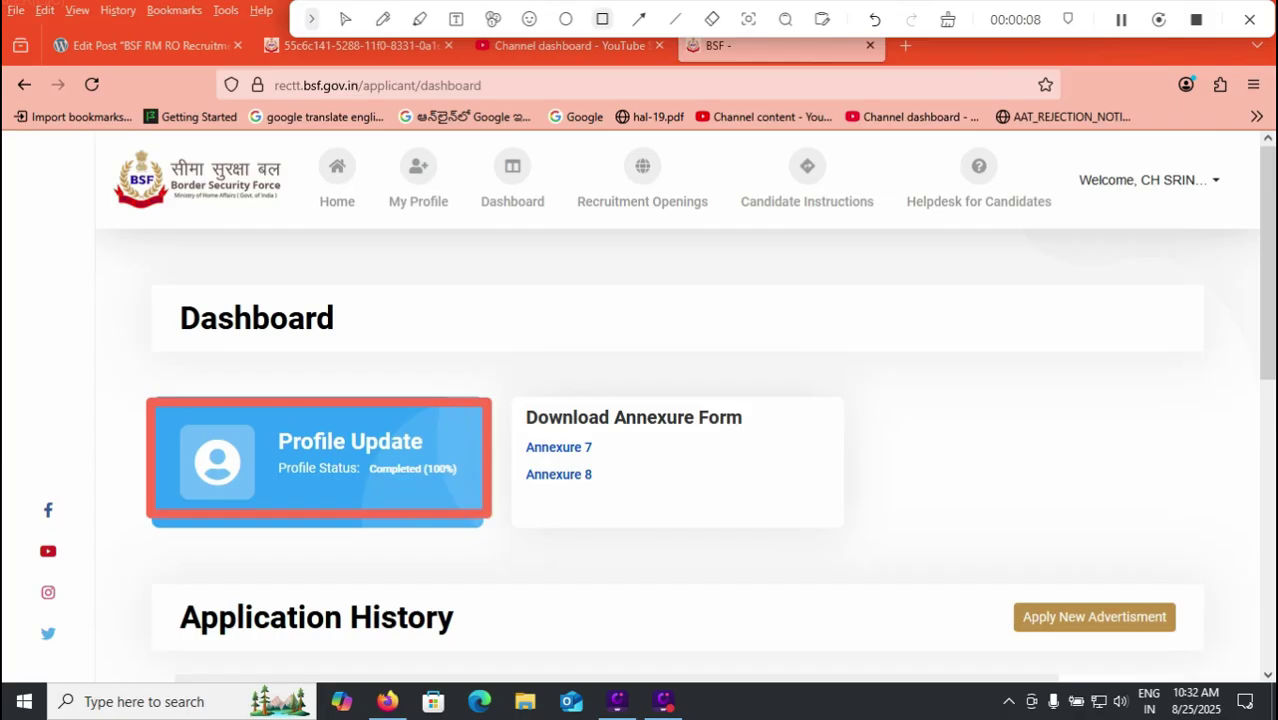
drag(992, 583, 1015, 624)
drag(1020, 635, 1142, 658)
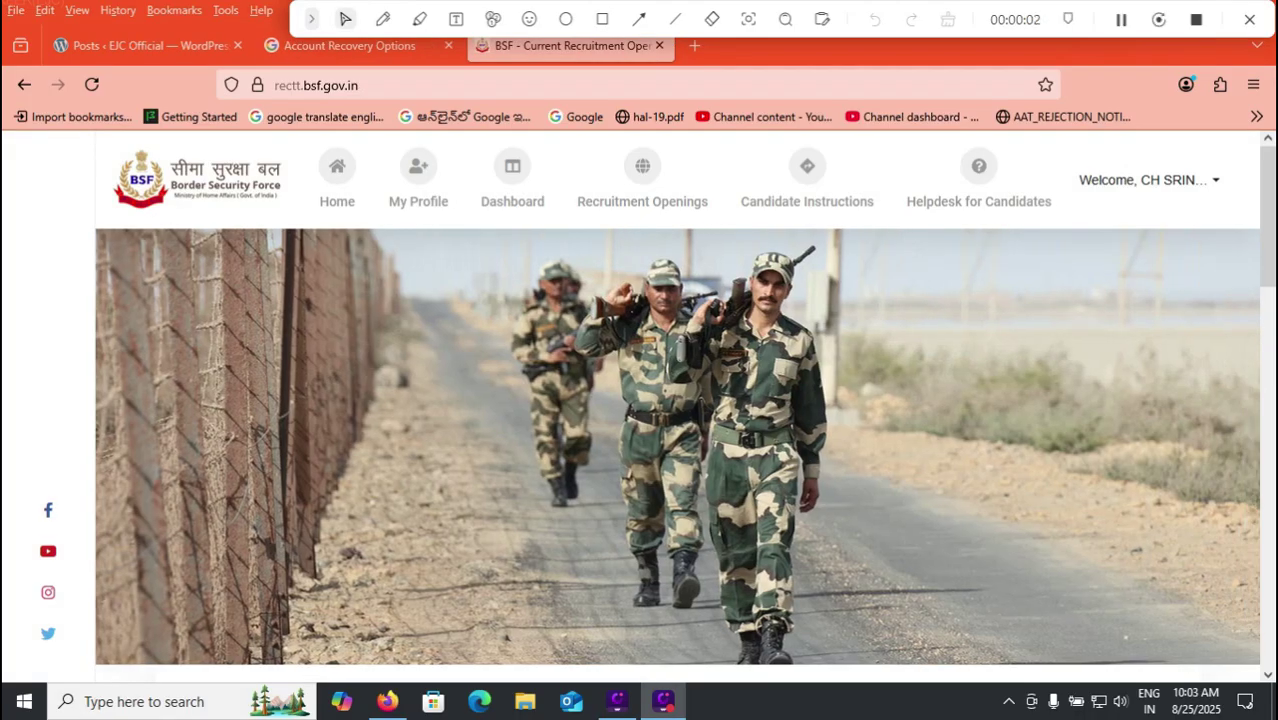
Step: Start the application for the Group-C Head Constable opening, advertisement RO/RM_06/2025
scroll(677, 447, down, 10)
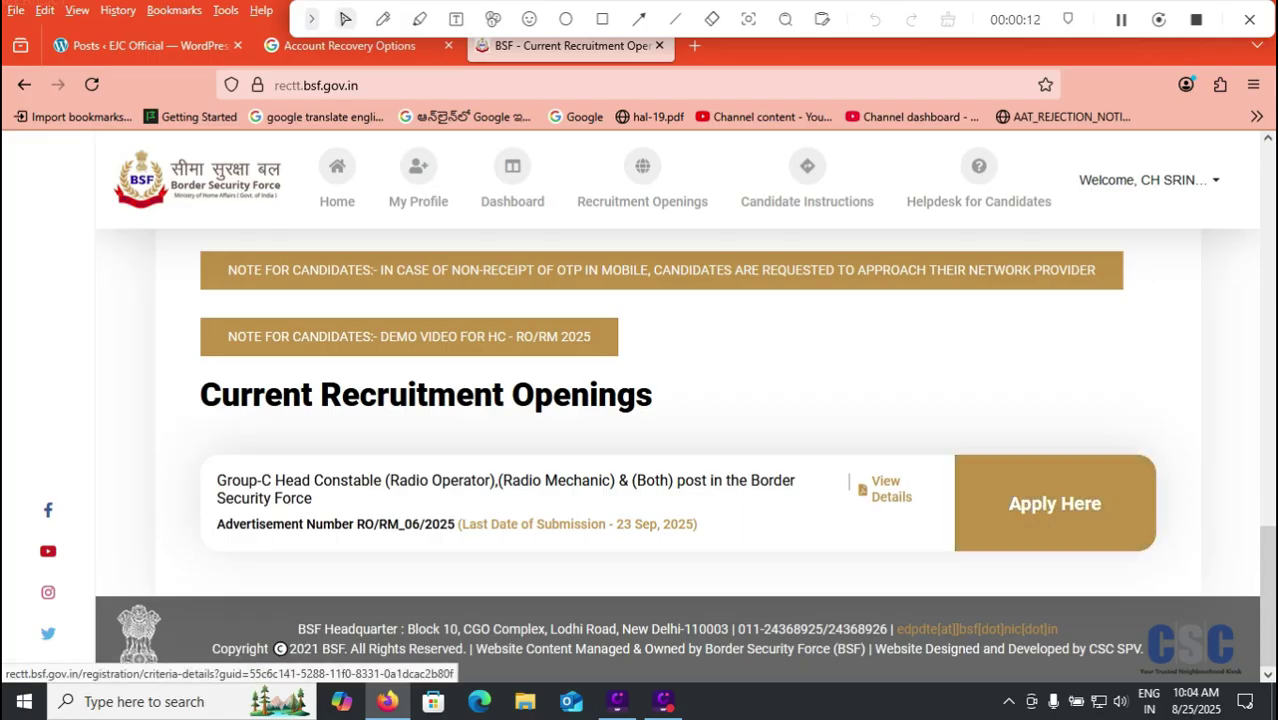
click(1055, 503)
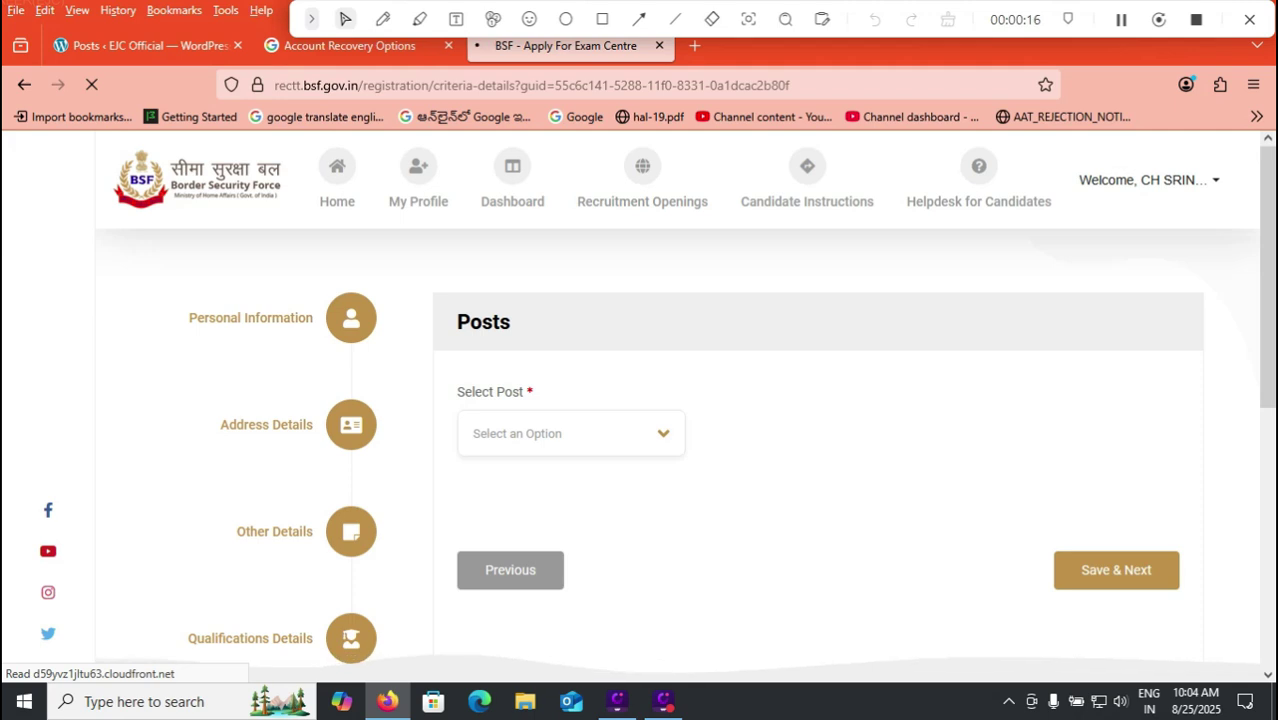
Step: Choose the post Head Constable (Both RO/RM) with Head Constable (Radio Mechanic) as Preference 1
click(571, 434)
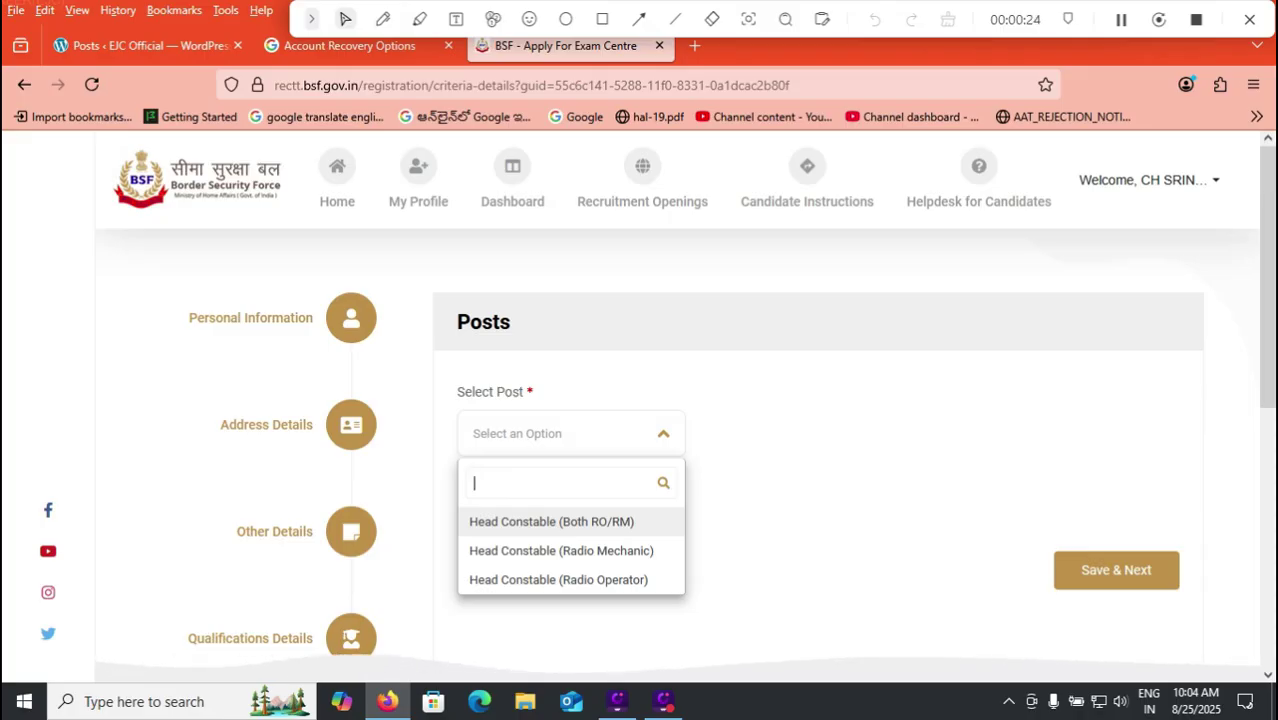
key(Down)
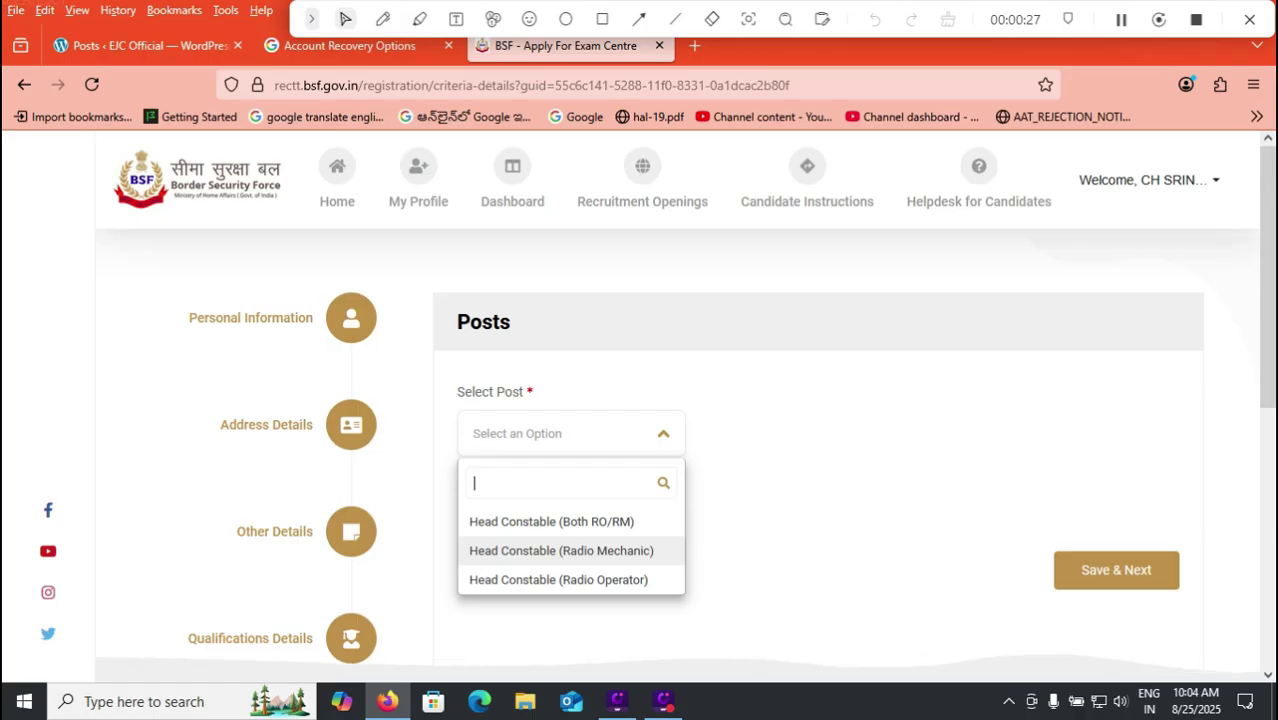
key(Down)
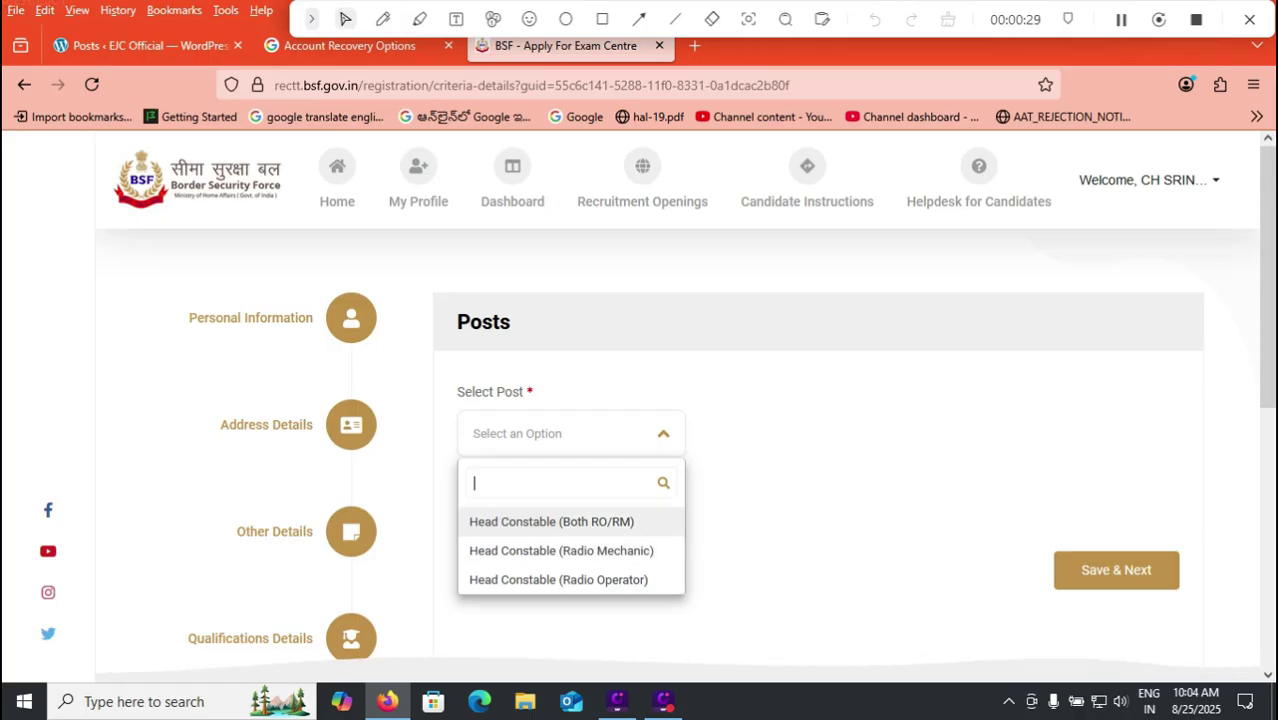
key(Return)
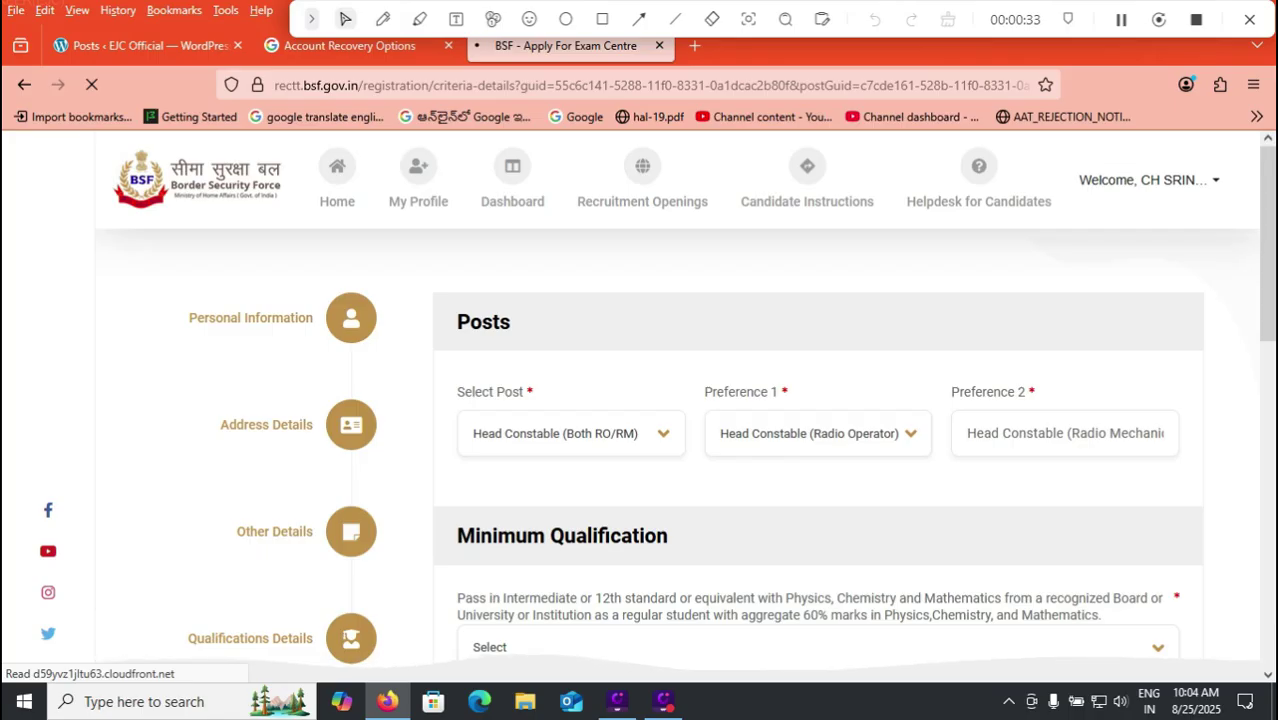
click(818, 434)
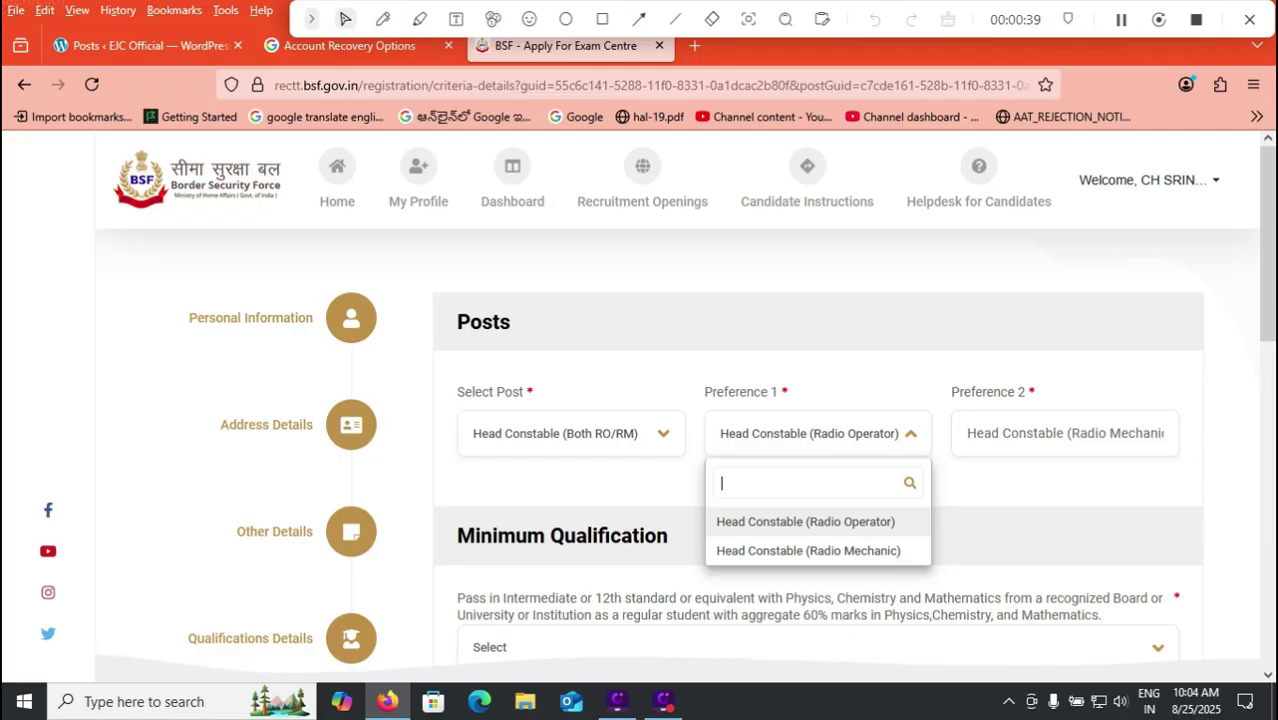
click(808, 550)
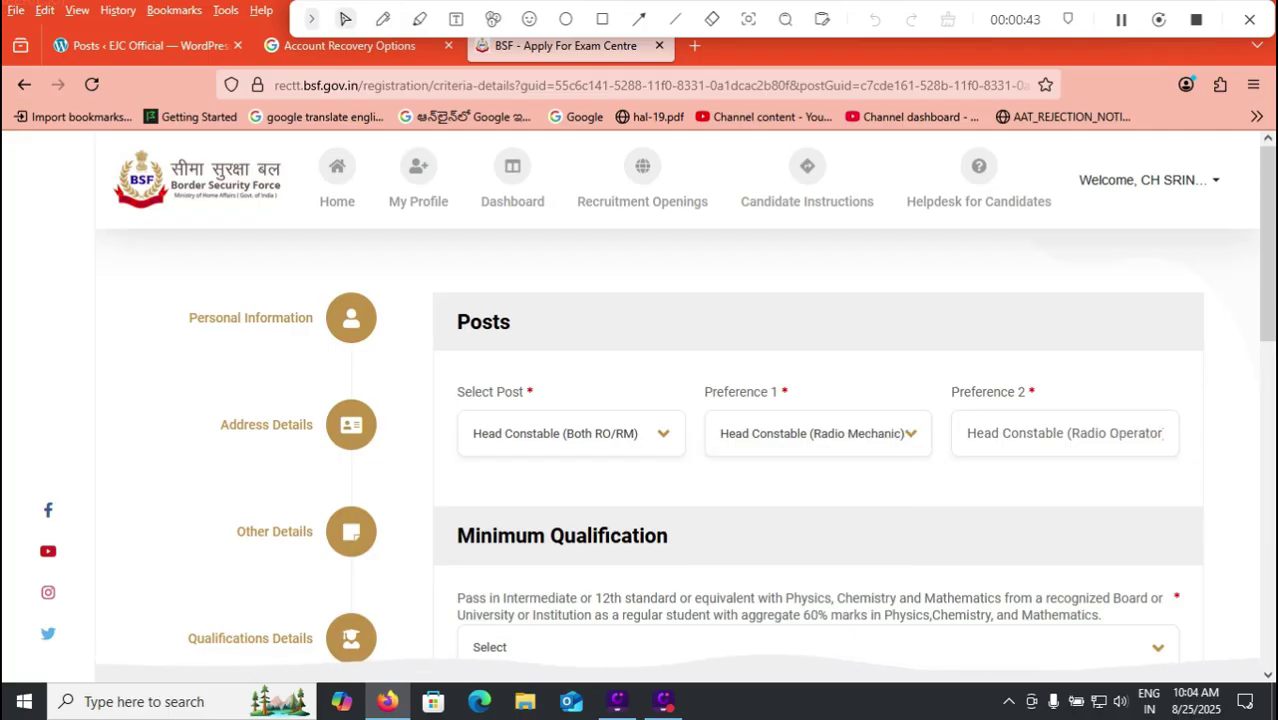
Step: Examine the Minimum Qualification requirements and mark the academic qualifications in section 5.1 of the notification PDF with an arrow
scroll(1267, 245, down, 1)
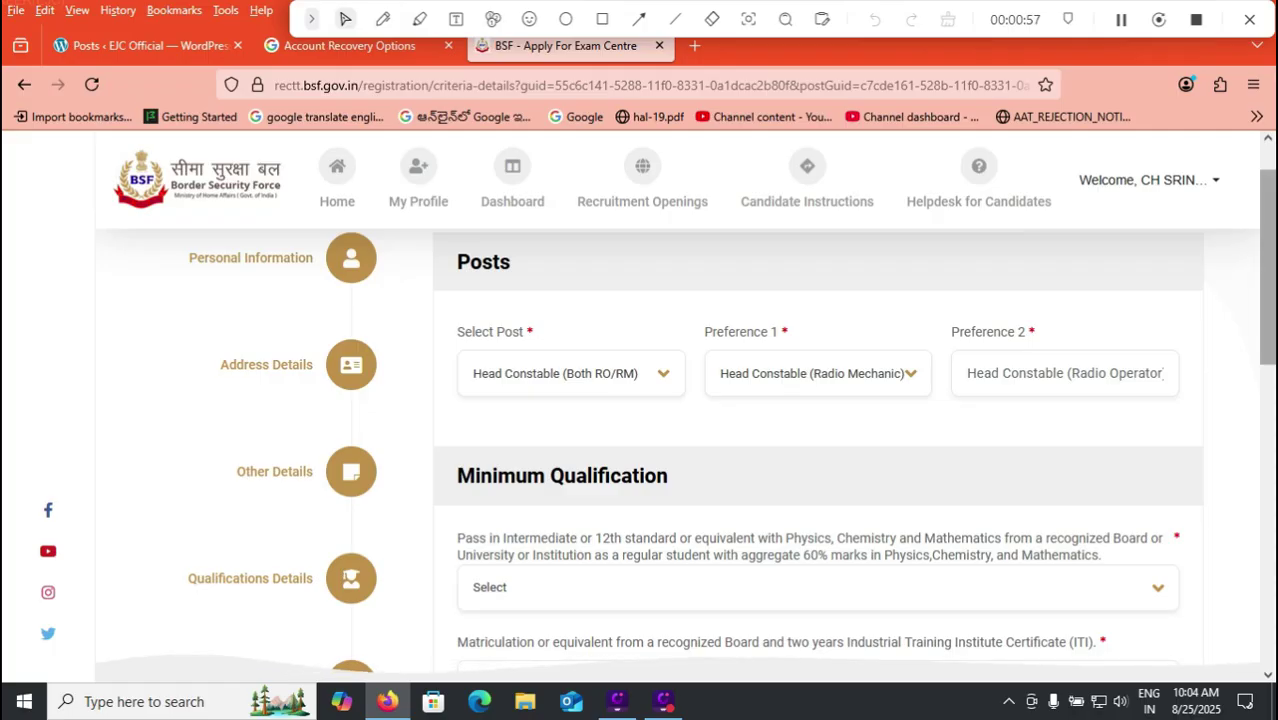
scroll(700, 420, down, 2)
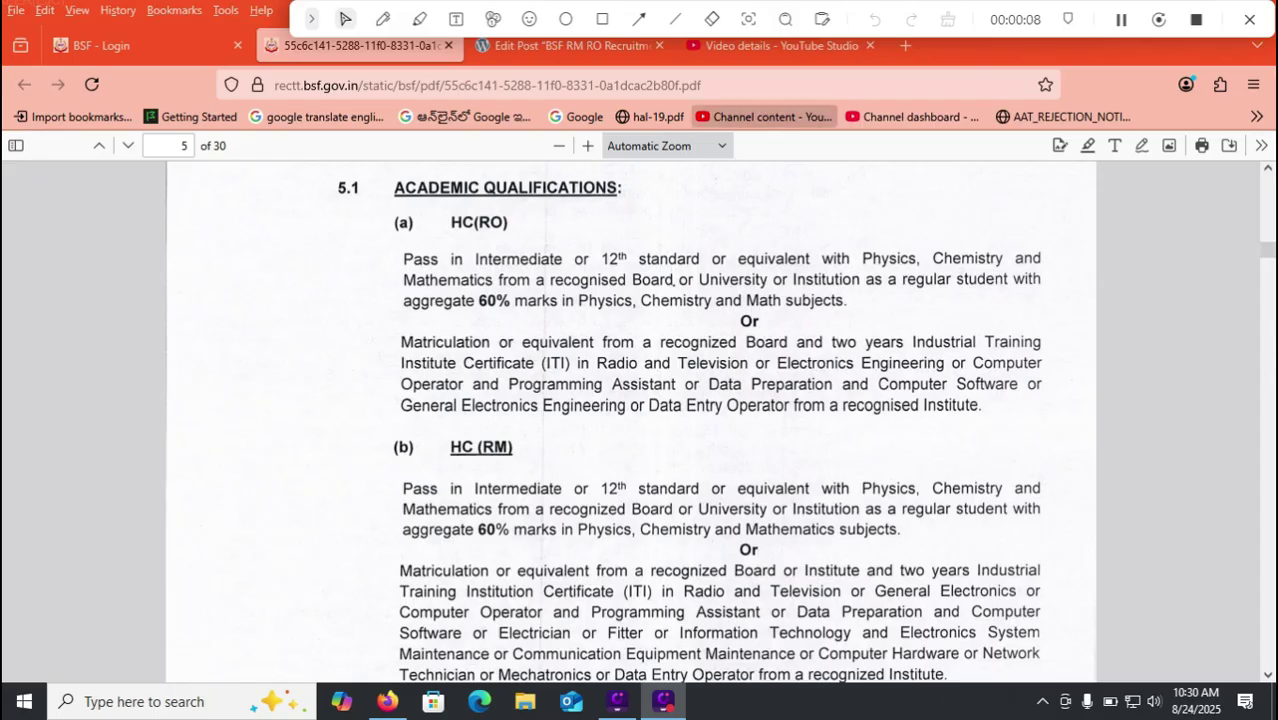
click(638, 19)
drag(986, 216, 959, 229)
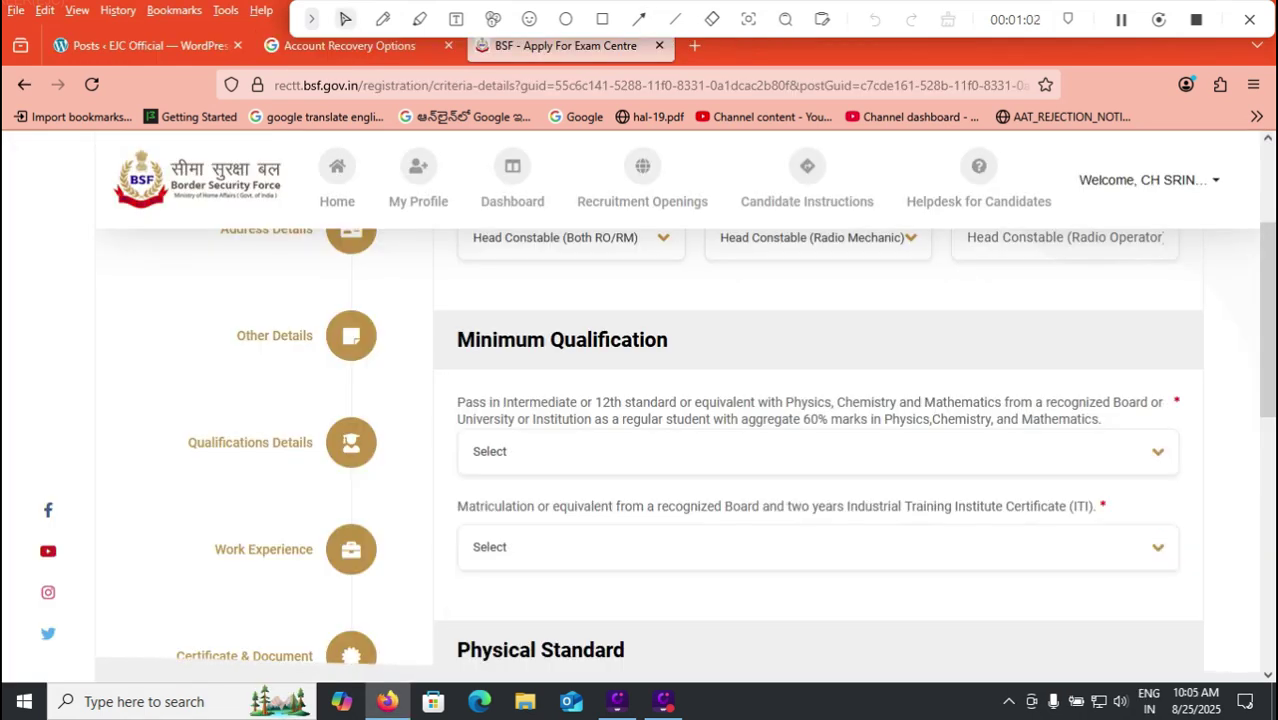
Step: Answer Yes for the 12th standard with Physics, Chemistry and Mathematics qualification and No for Matriculation with two years ITI
scroll(818, 450, down, 2)
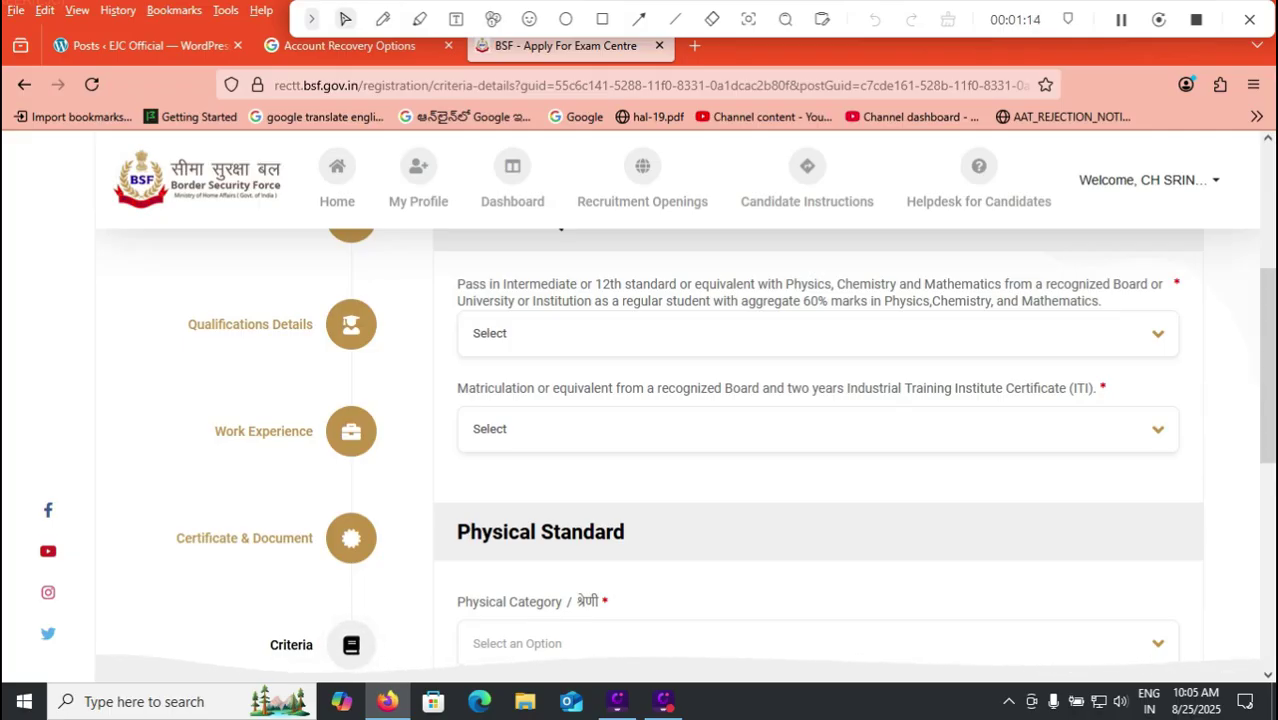
click(817, 429)
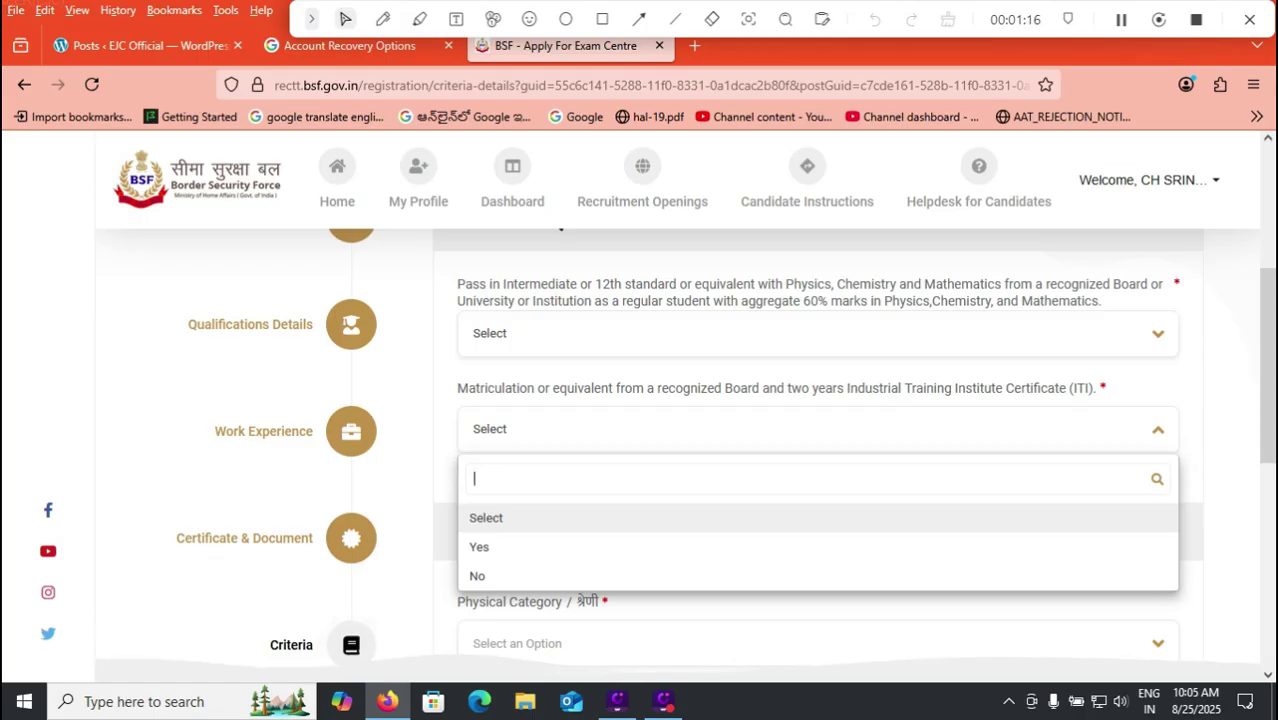
click(817, 518)
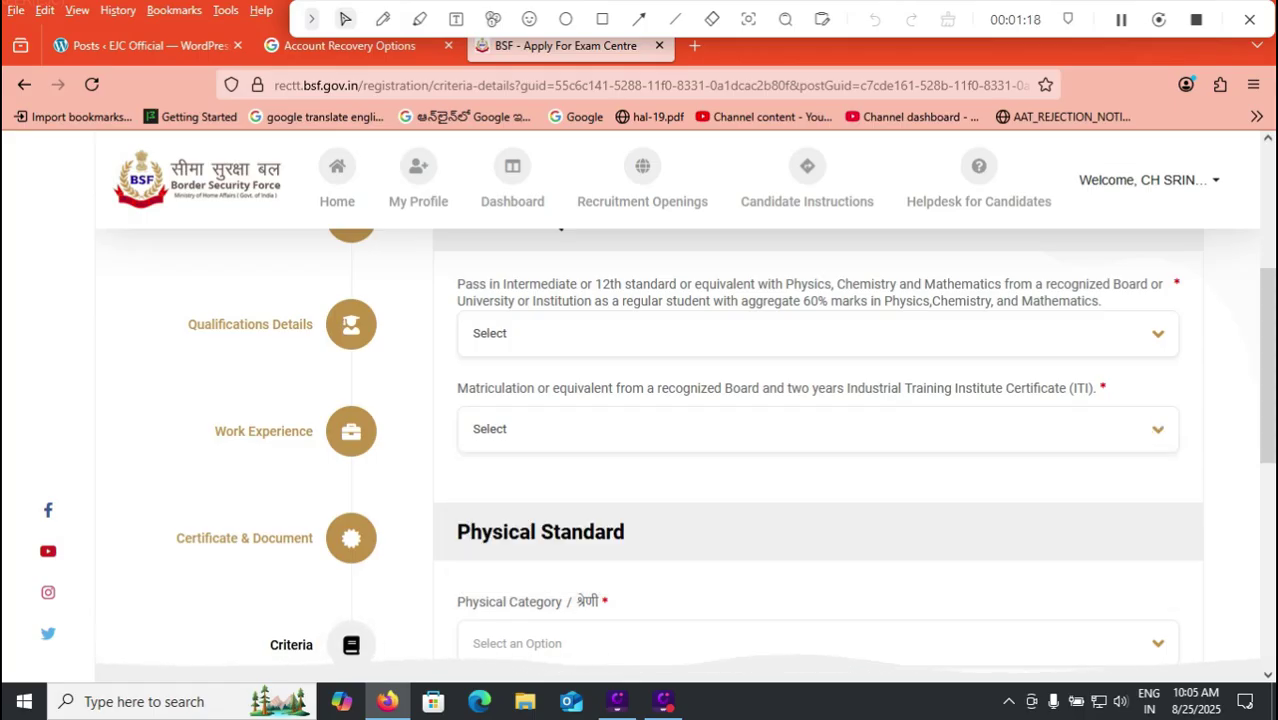
click(817, 429)
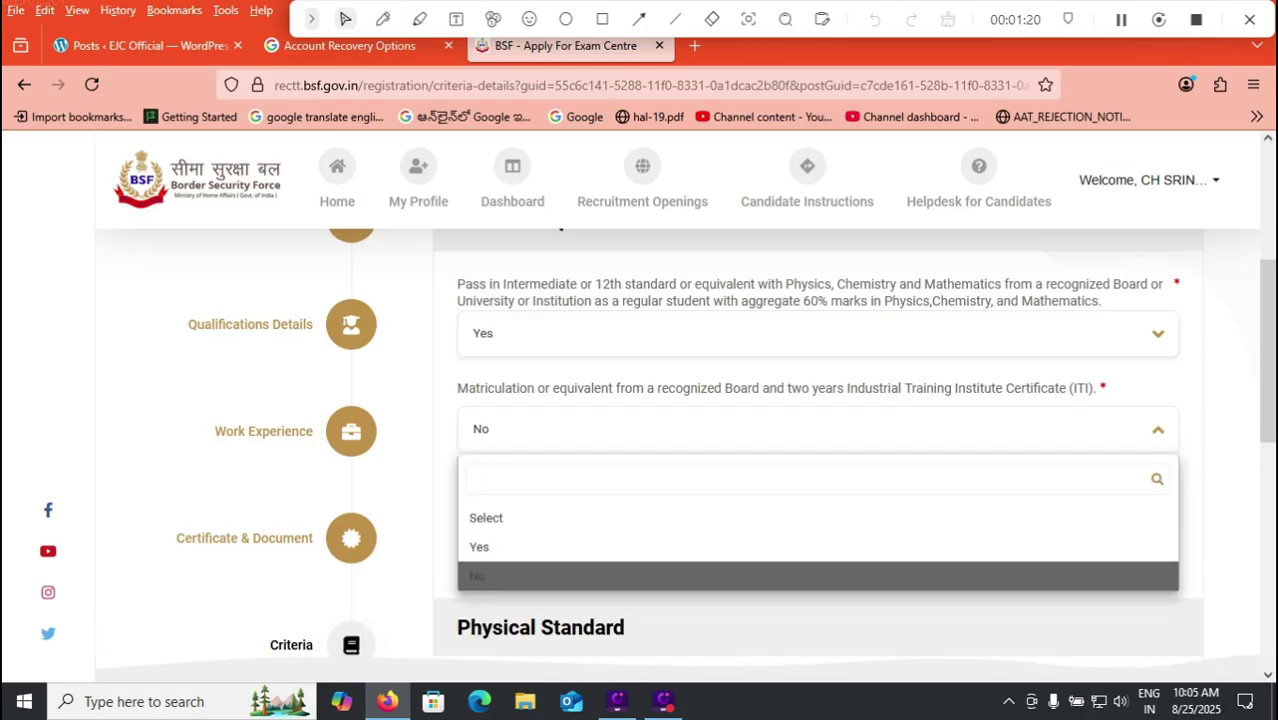
key(Return)
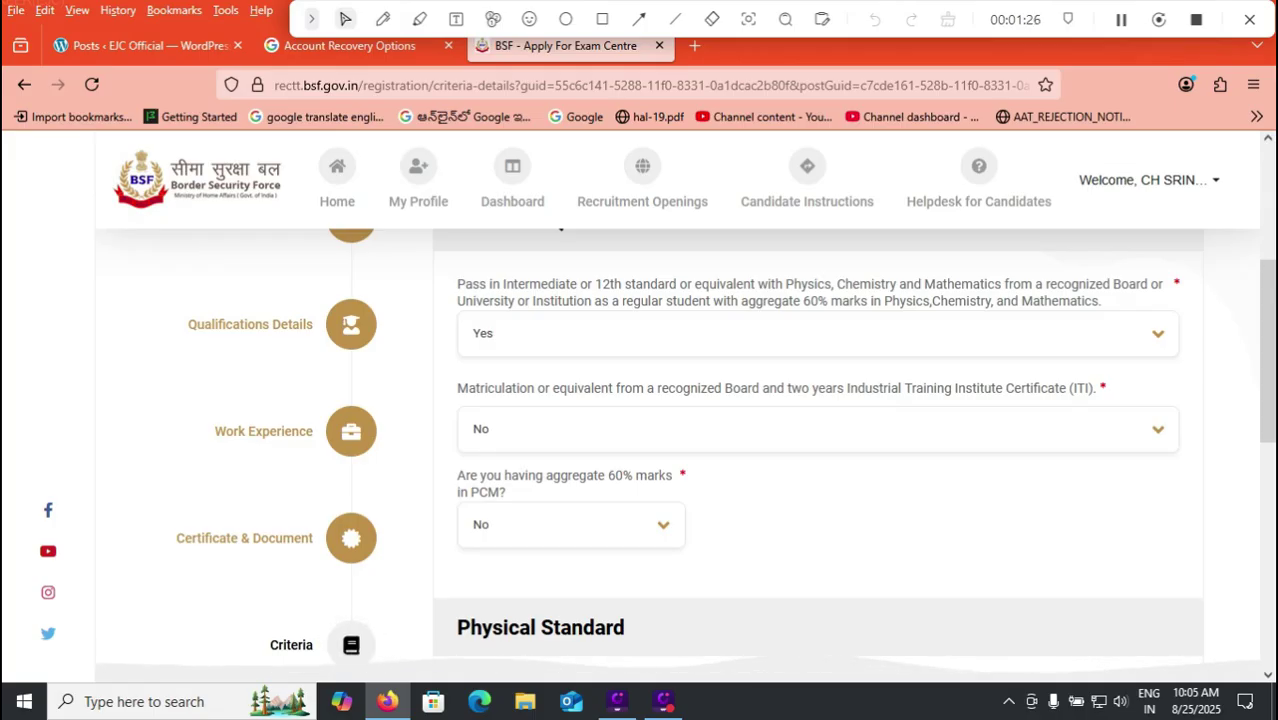
Step: Answer Yes for aggregate 60% in PCM and enter 12th marks: Physics 90, Chemistry 88 and Math 70
click(571, 525)
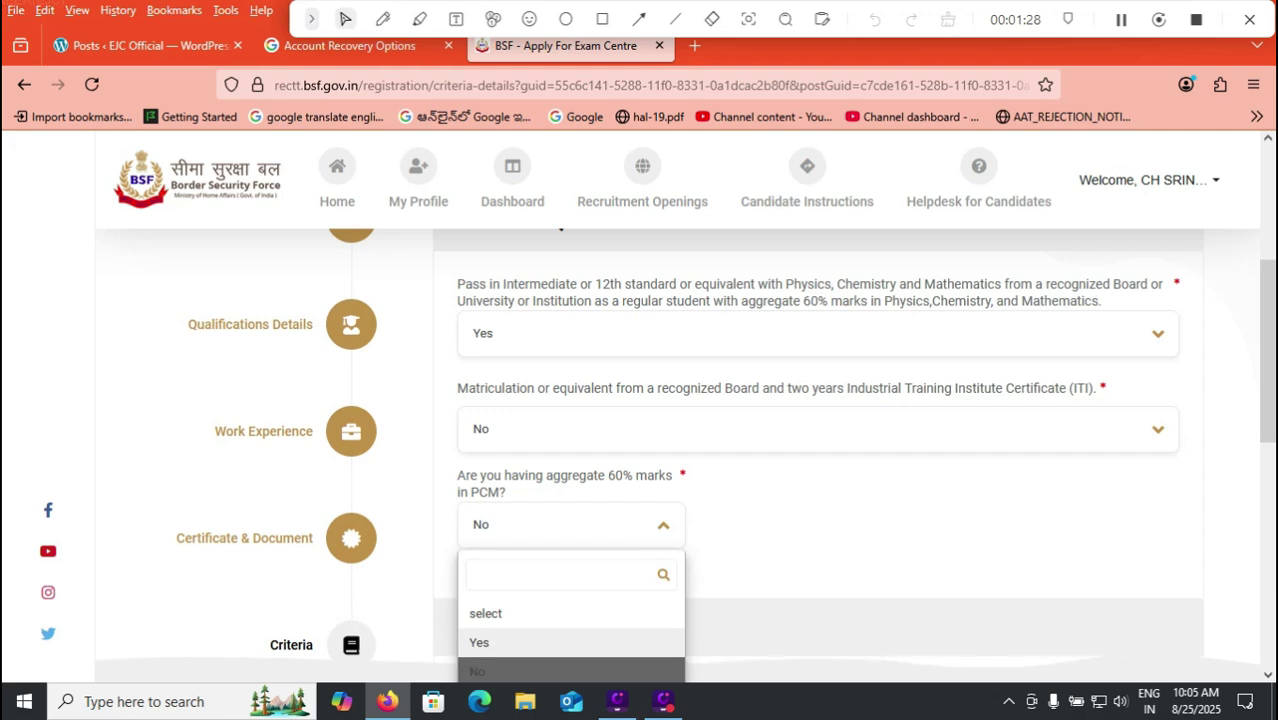
click(479, 642)
scroll(571, 500, down, 2)
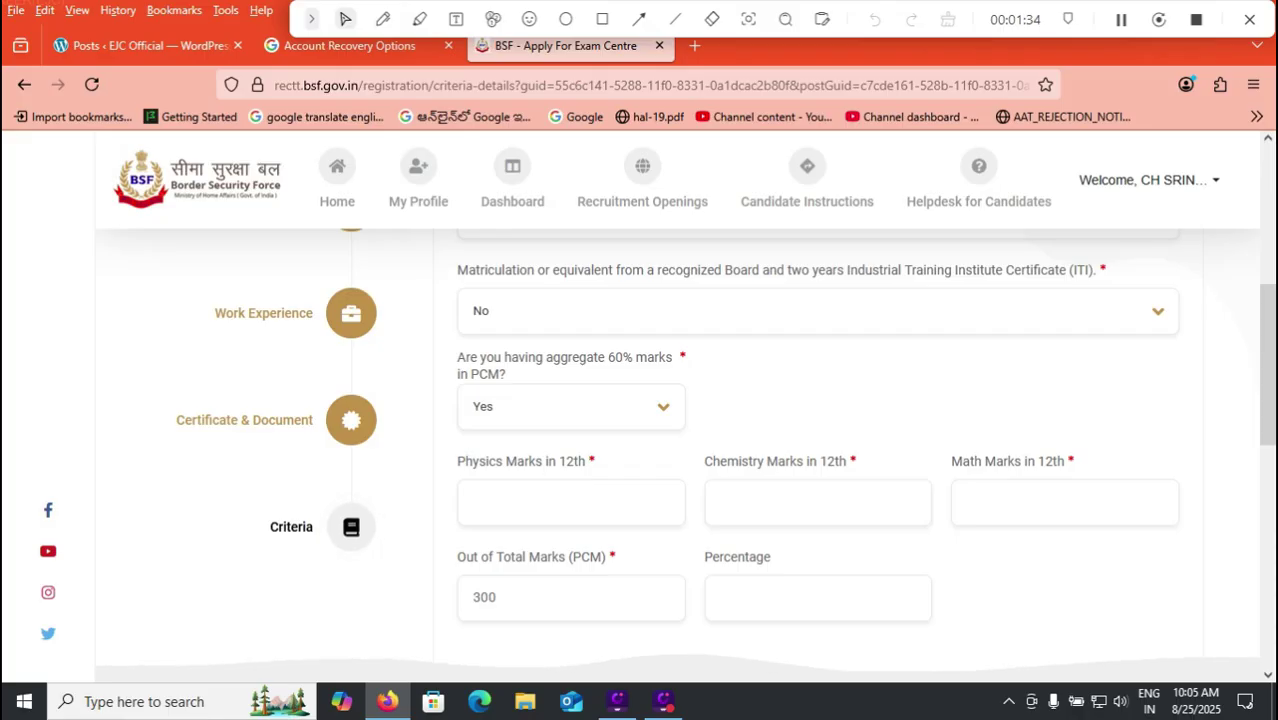
click(571, 503)
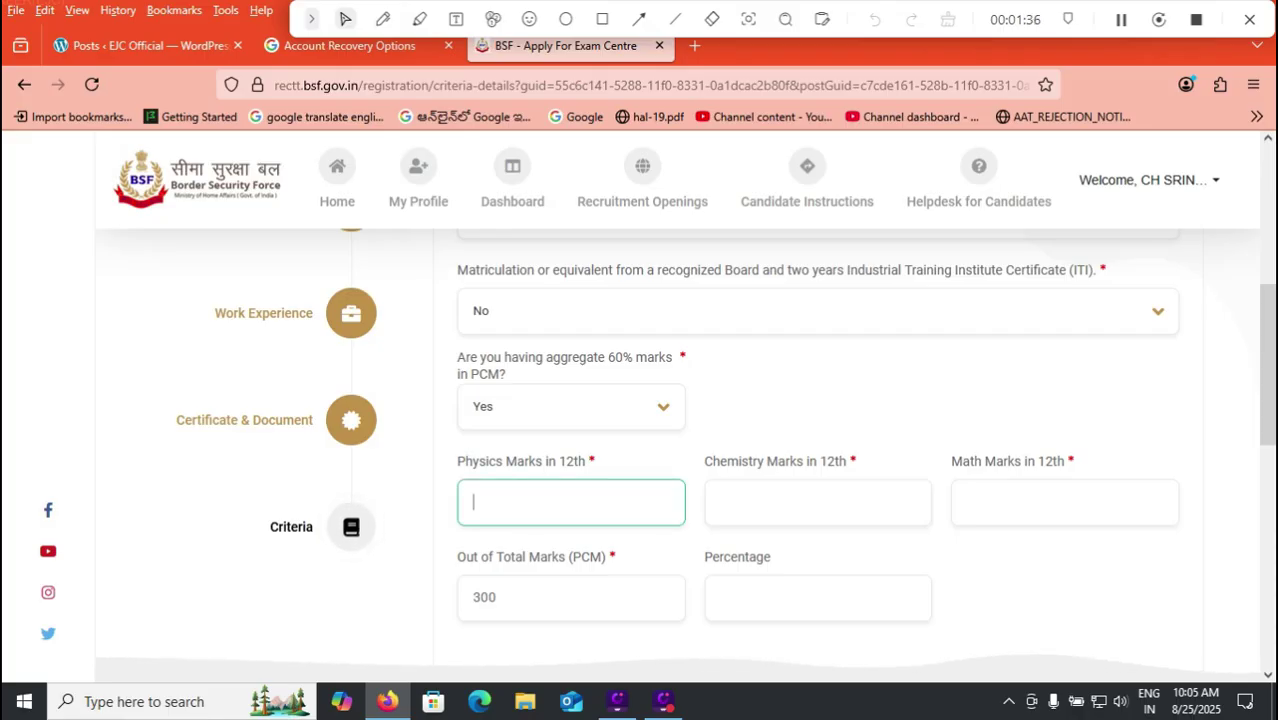
click(818, 503)
click(1065, 503)
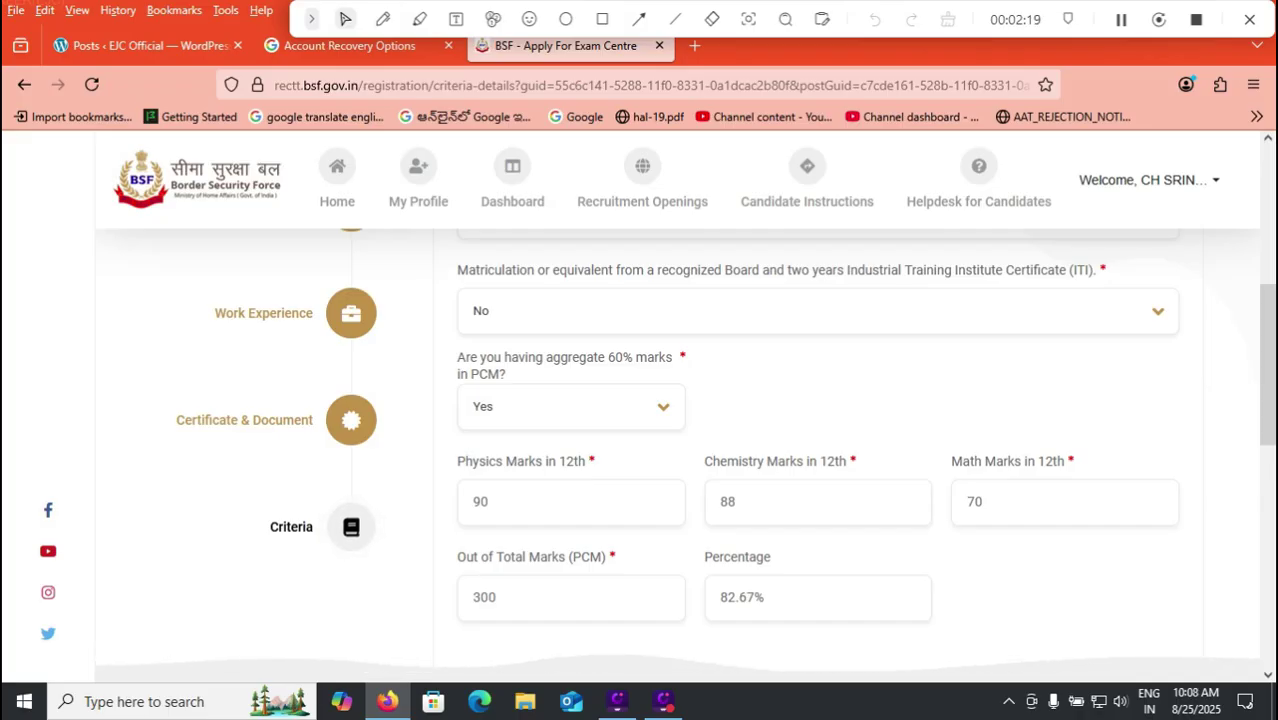
Step: Review the entered Physics, Chemistry and Math marks along with the PCM total and percentage
double_click(488, 502)
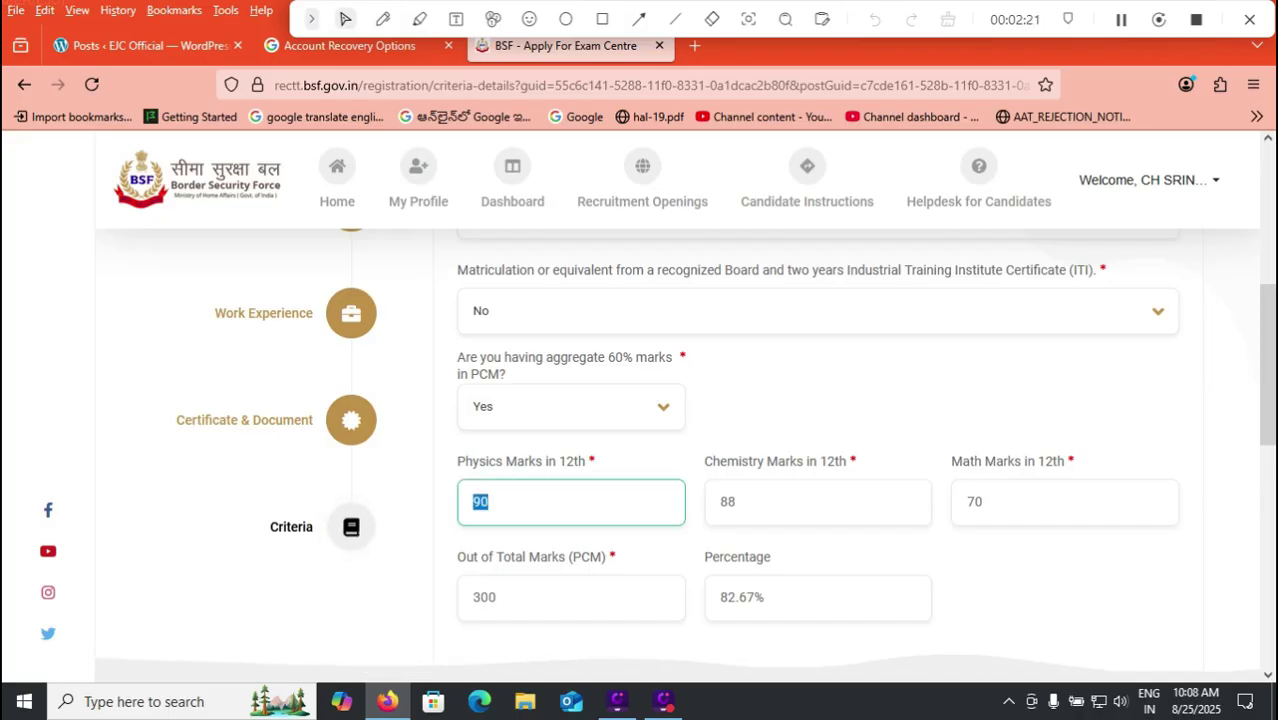
key(Tab)
key(Tab)
key(Right)
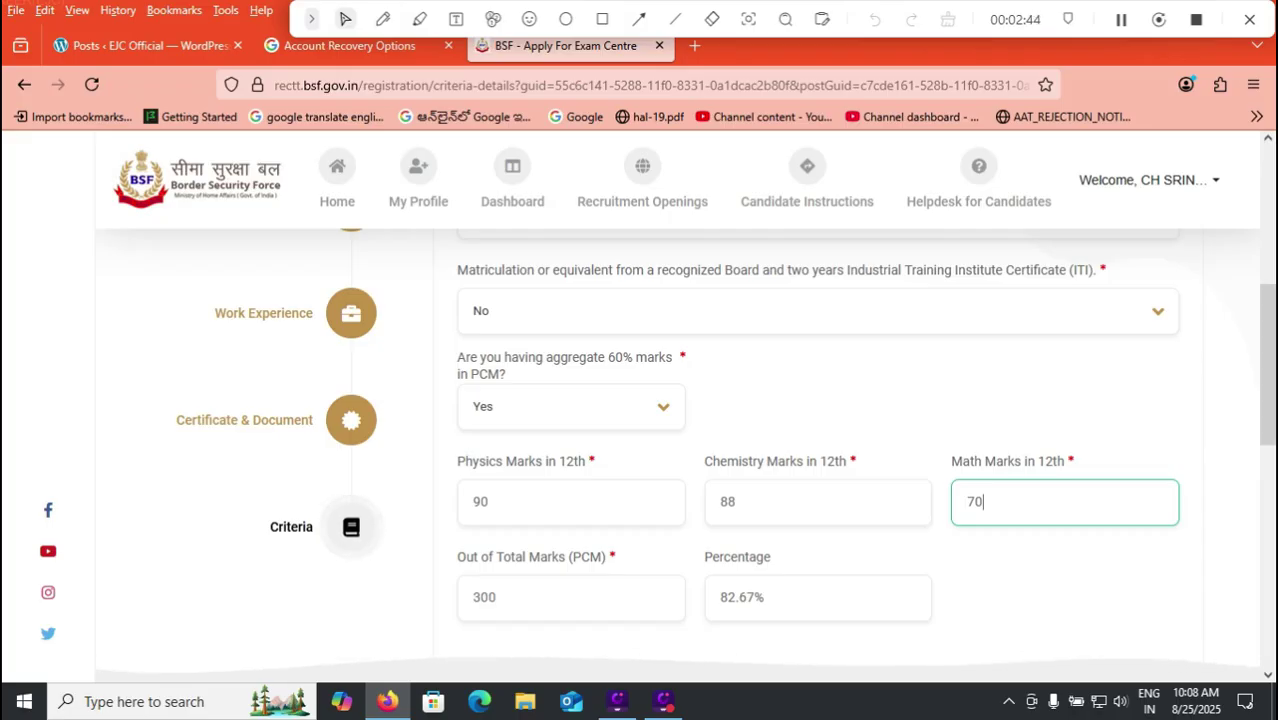
click(489, 502)
key(Tab)
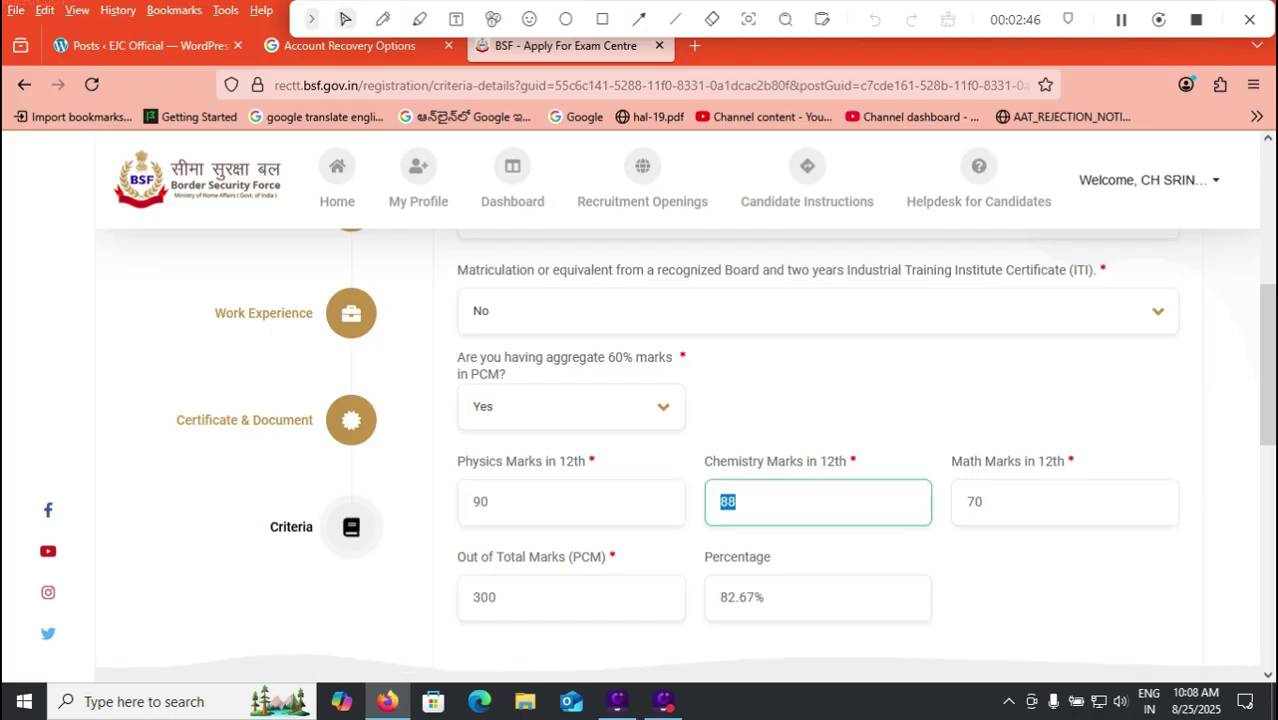
key(Tab)
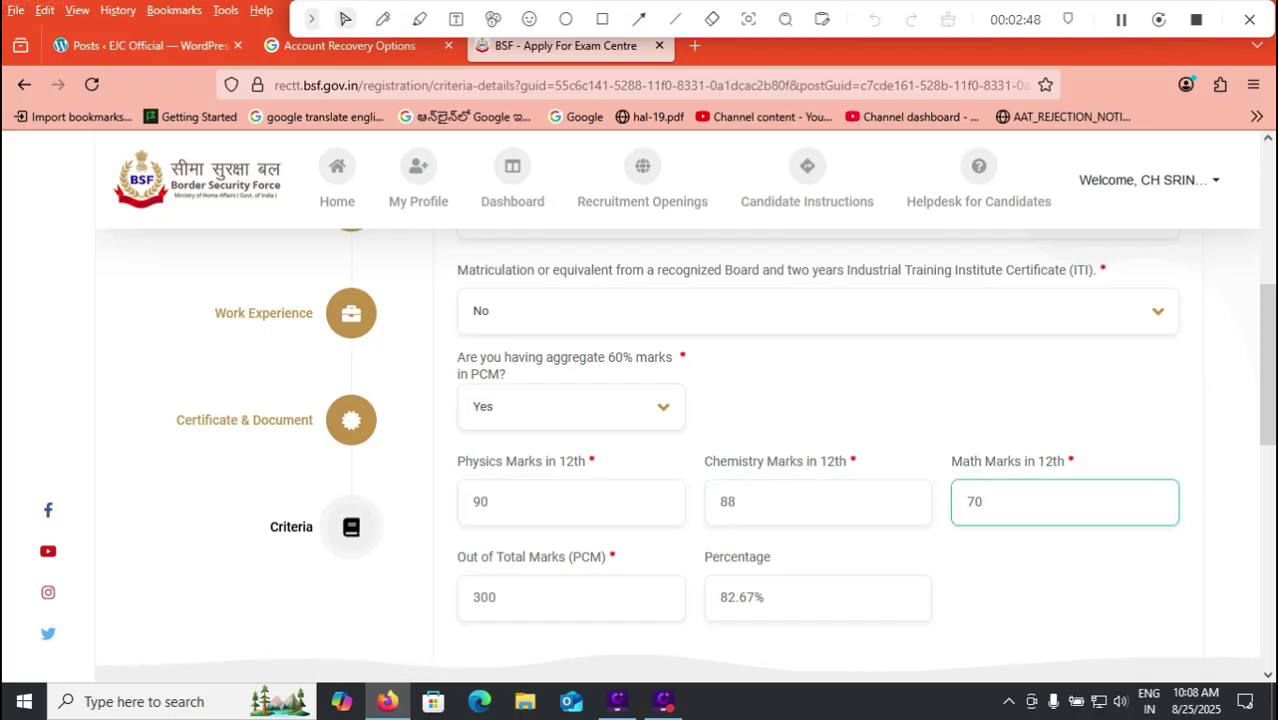
Step: Set the Physical Category under Physical Standard to General
scroll(726, 417, down, 1)
scroll(726, 417, down, 1)
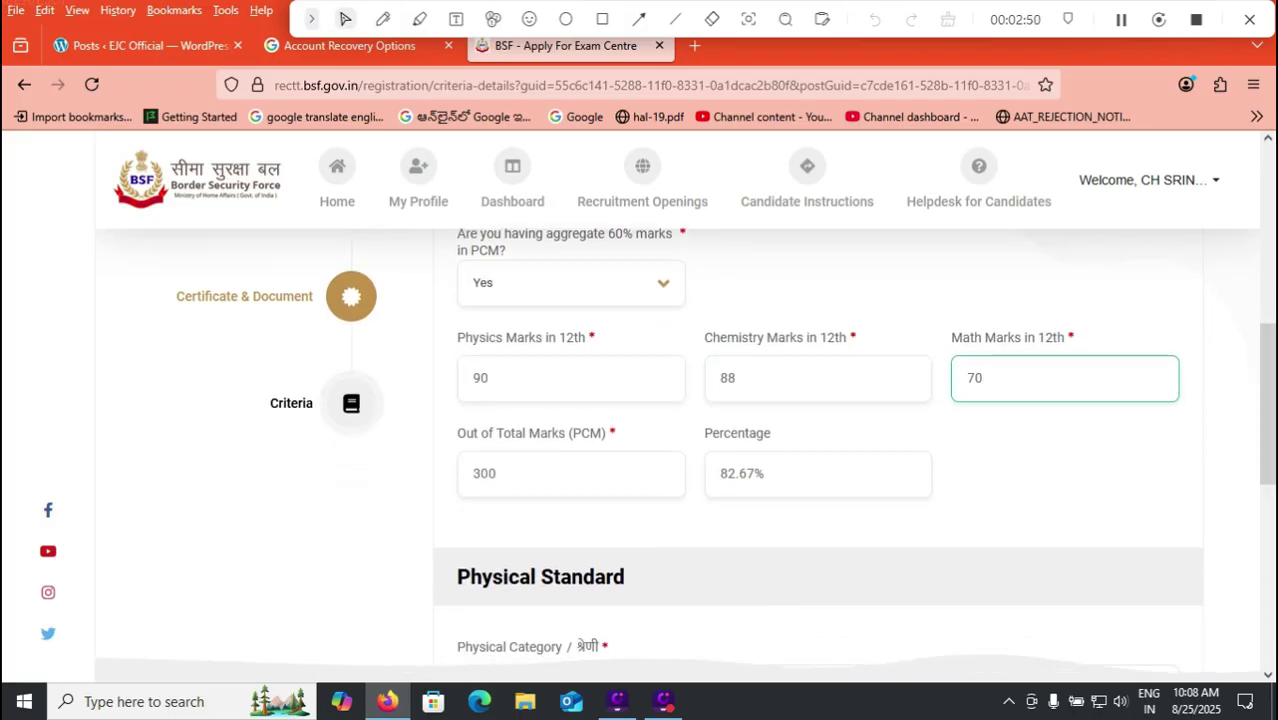
scroll(726, 417, down, 2)
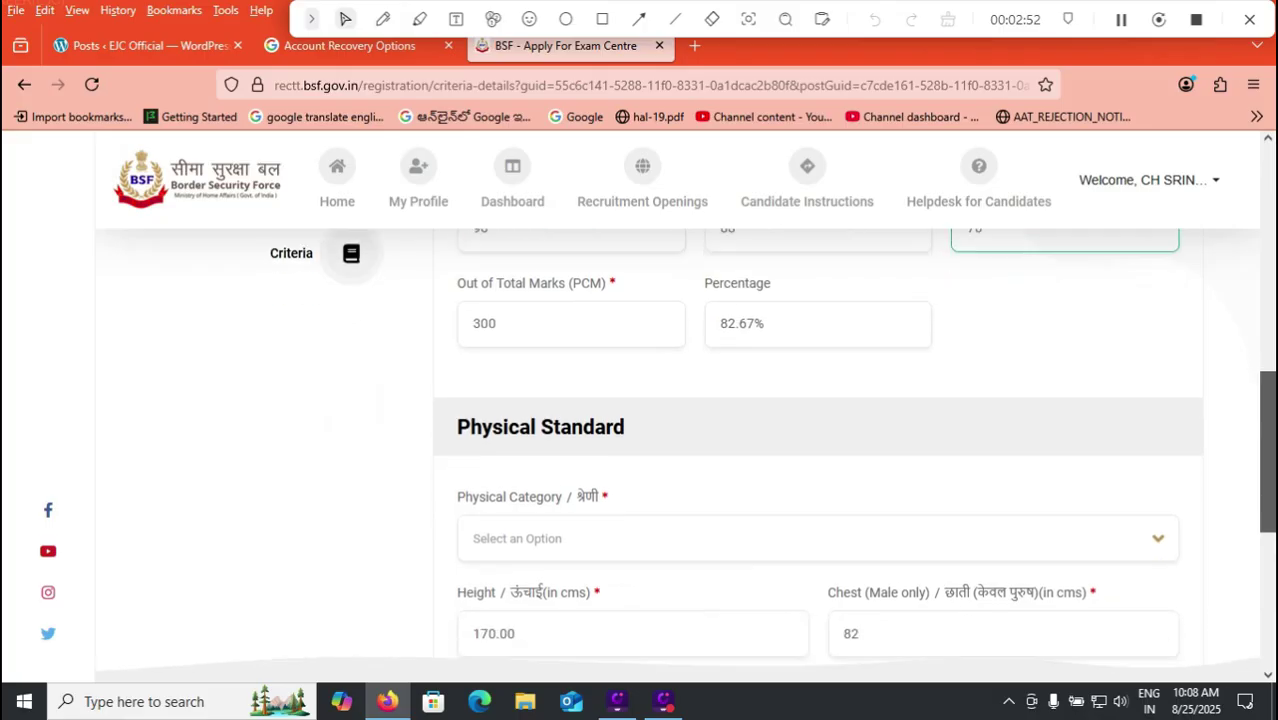
scroll(726, 417, down, 1)
click(726, 417)
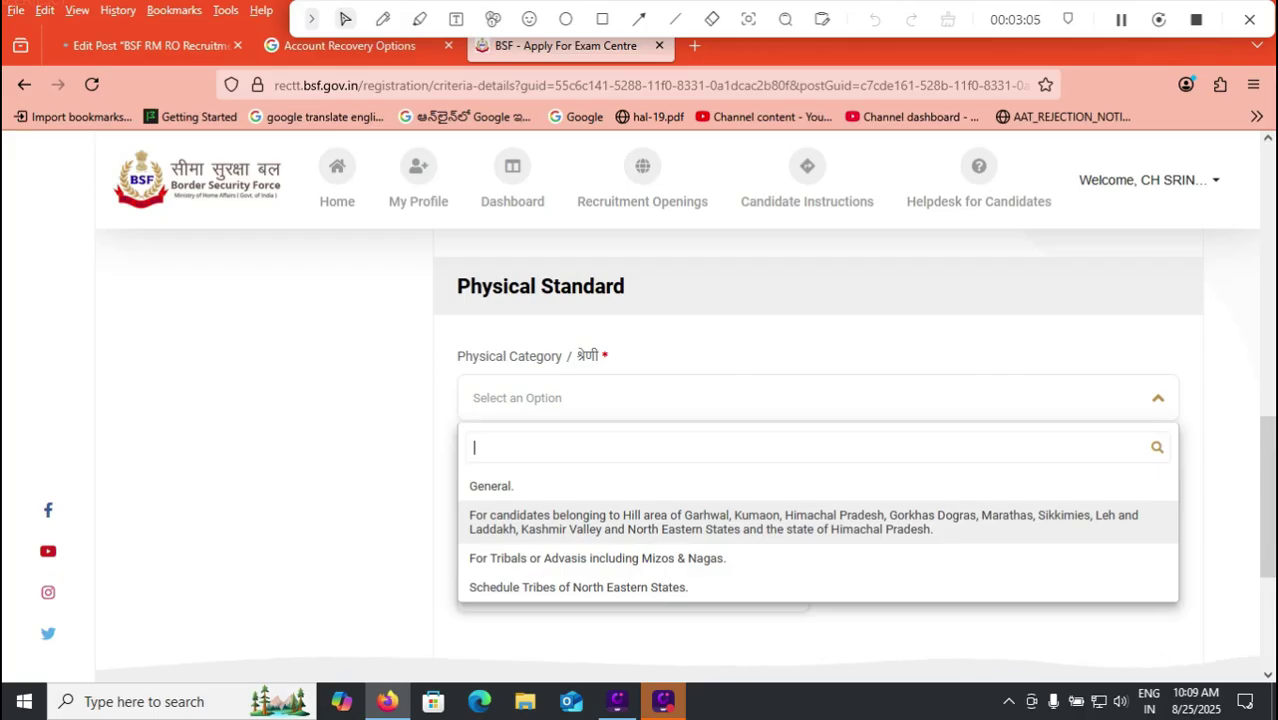
key(Down)
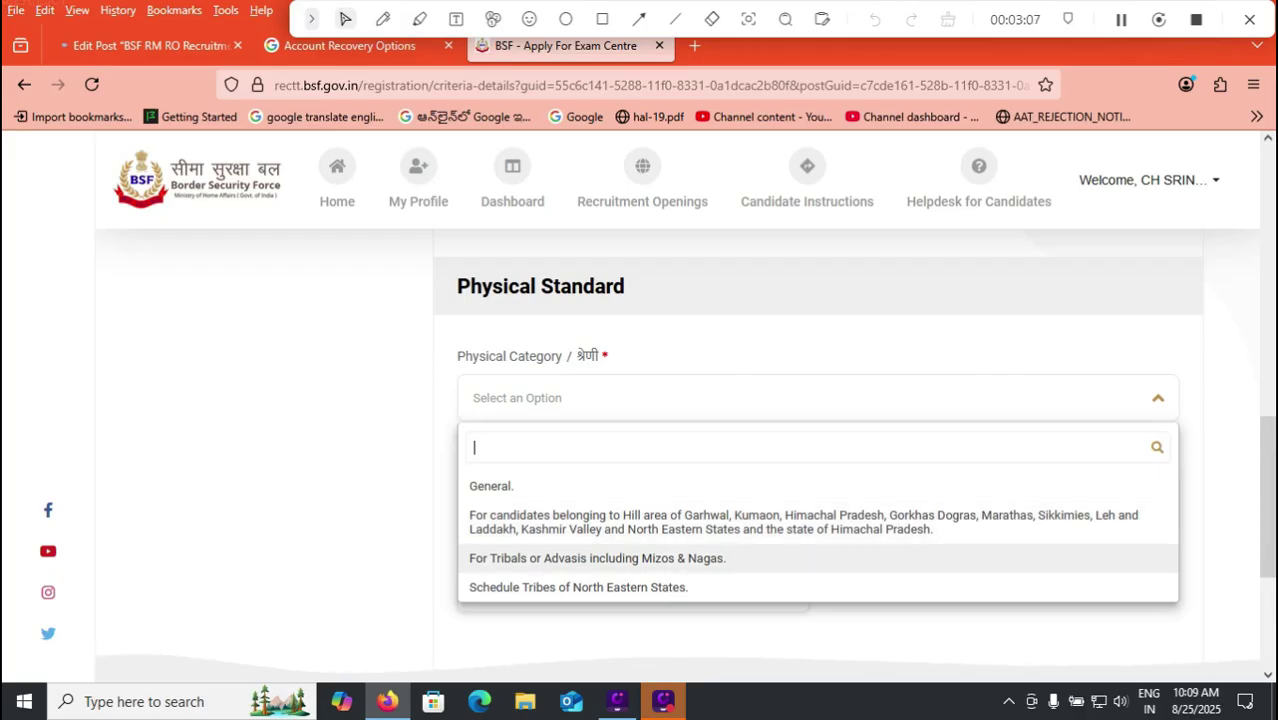
key(Up)
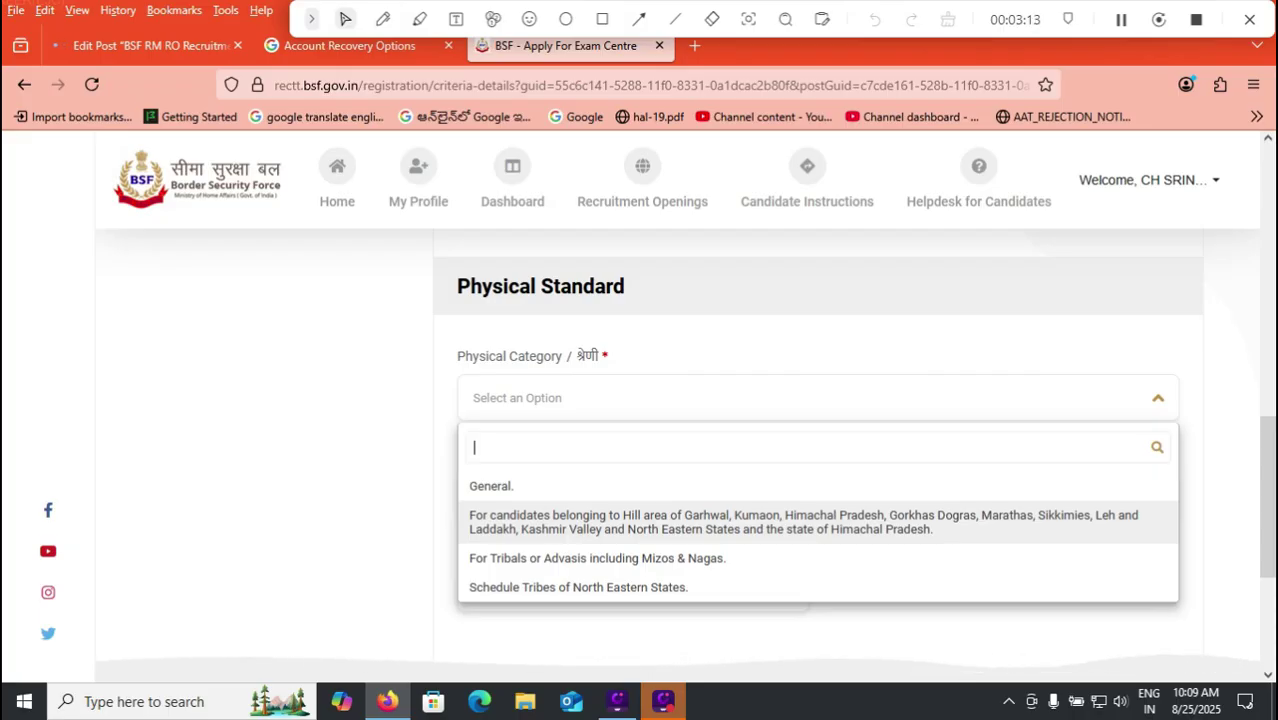
key(Up)
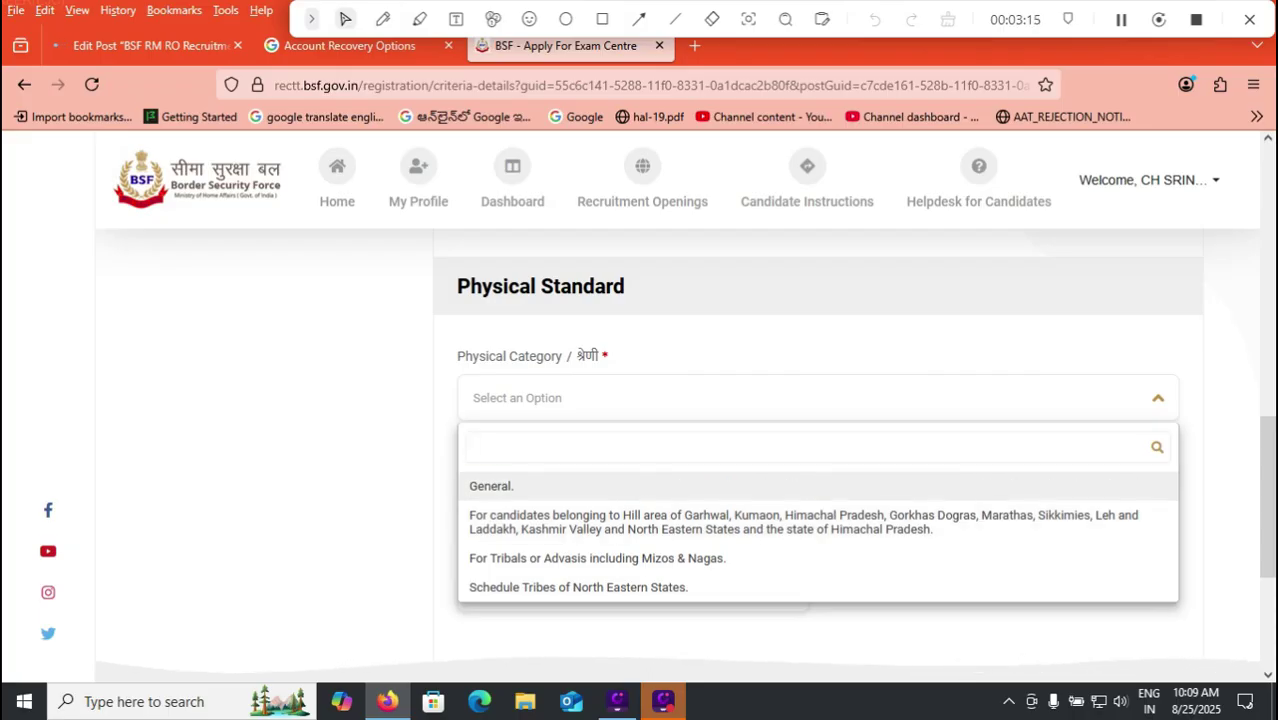
key(Return)
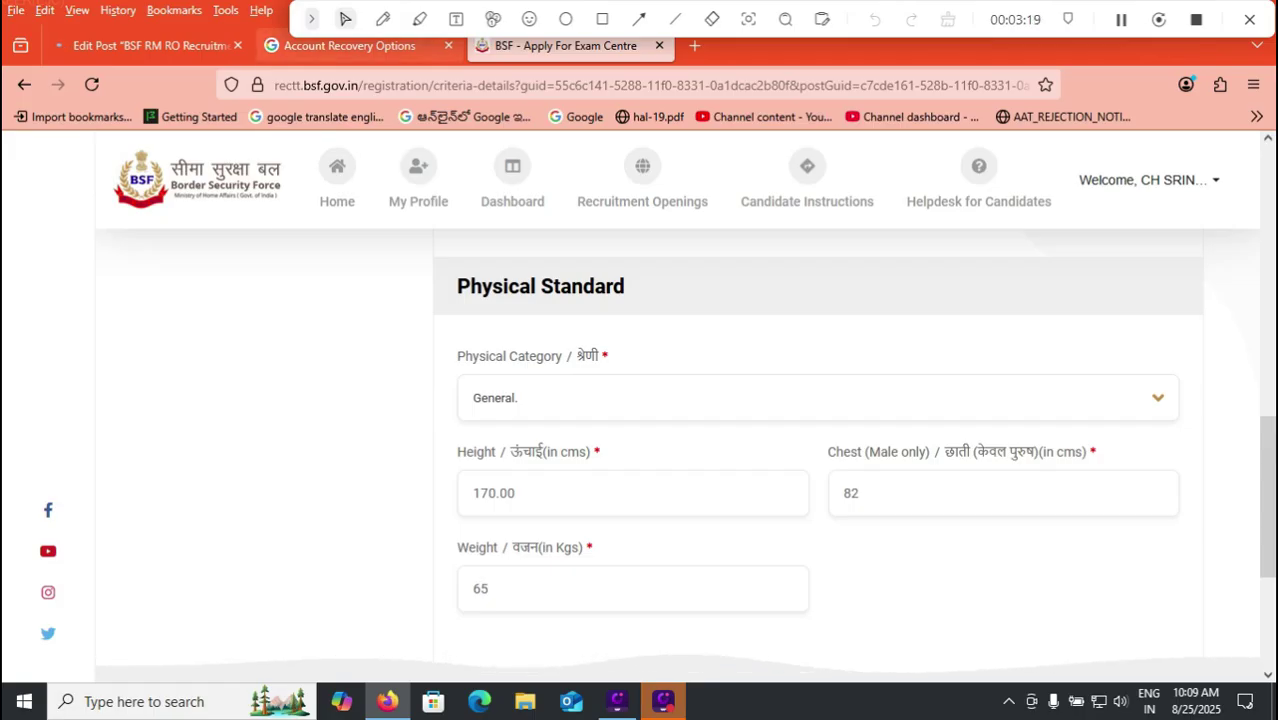
Step: Mark the men's and women's columns and chest requirements in section 5.4 Physical Standards of the notification PDF with arrows
click(150, 45)
scroll(700, 420, down, 8)
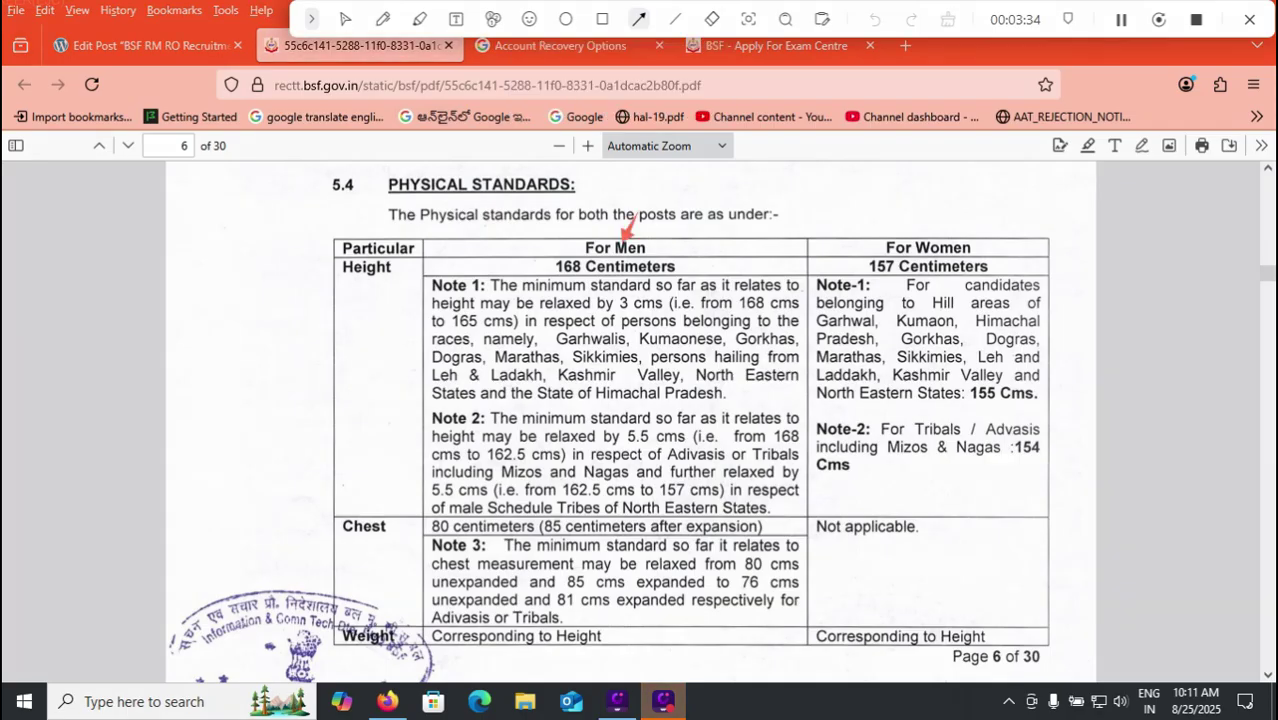
drag(633, 214, 612, 243)
drag(925, 186, 918, 234)
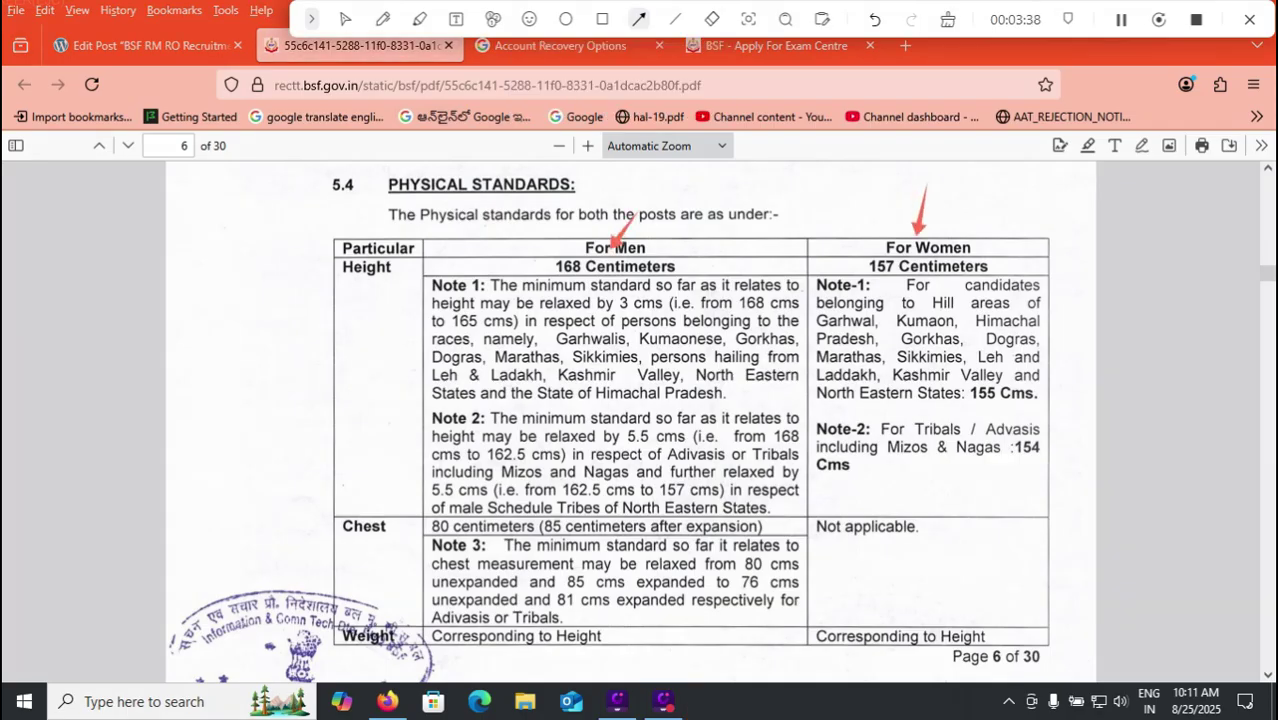
drag(520, 476, 500, 507)
drag(920, 503, 911, 514)
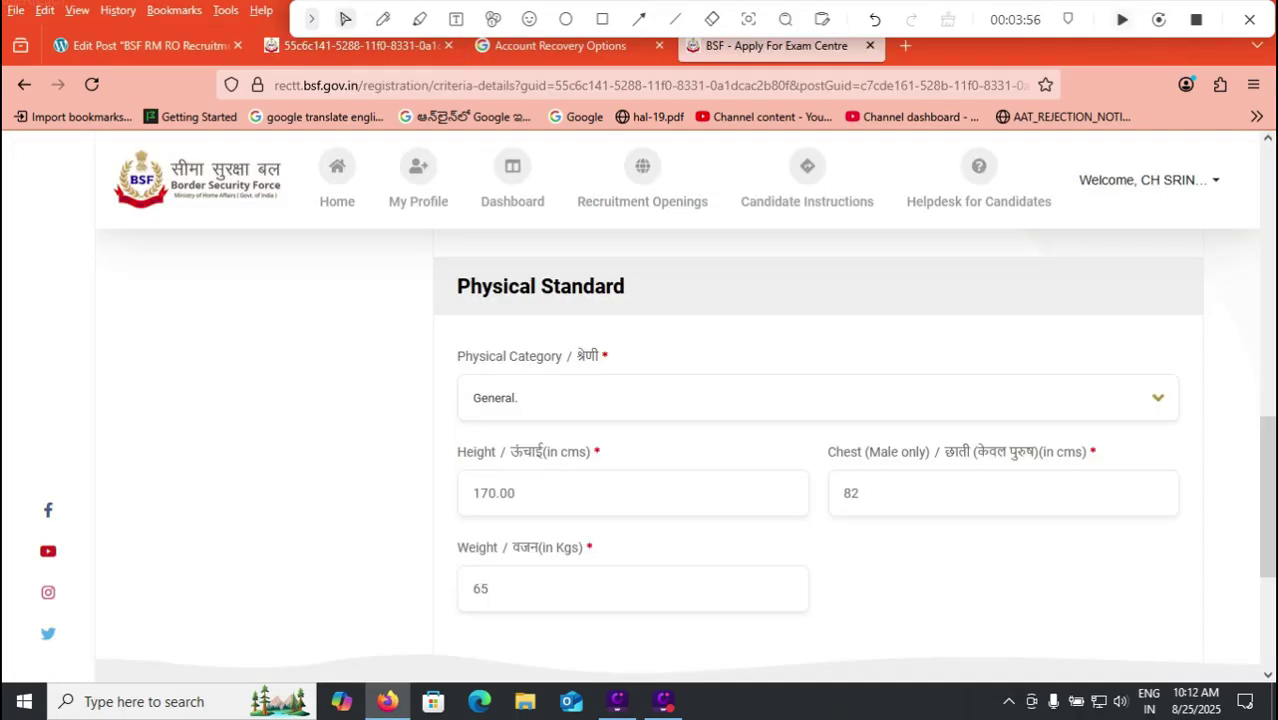
Step: Keep General as the Physical Category, recheck section 5.4 of the notification PDF, and continue from the criteria form
click(818, 398)
click(640, 486)
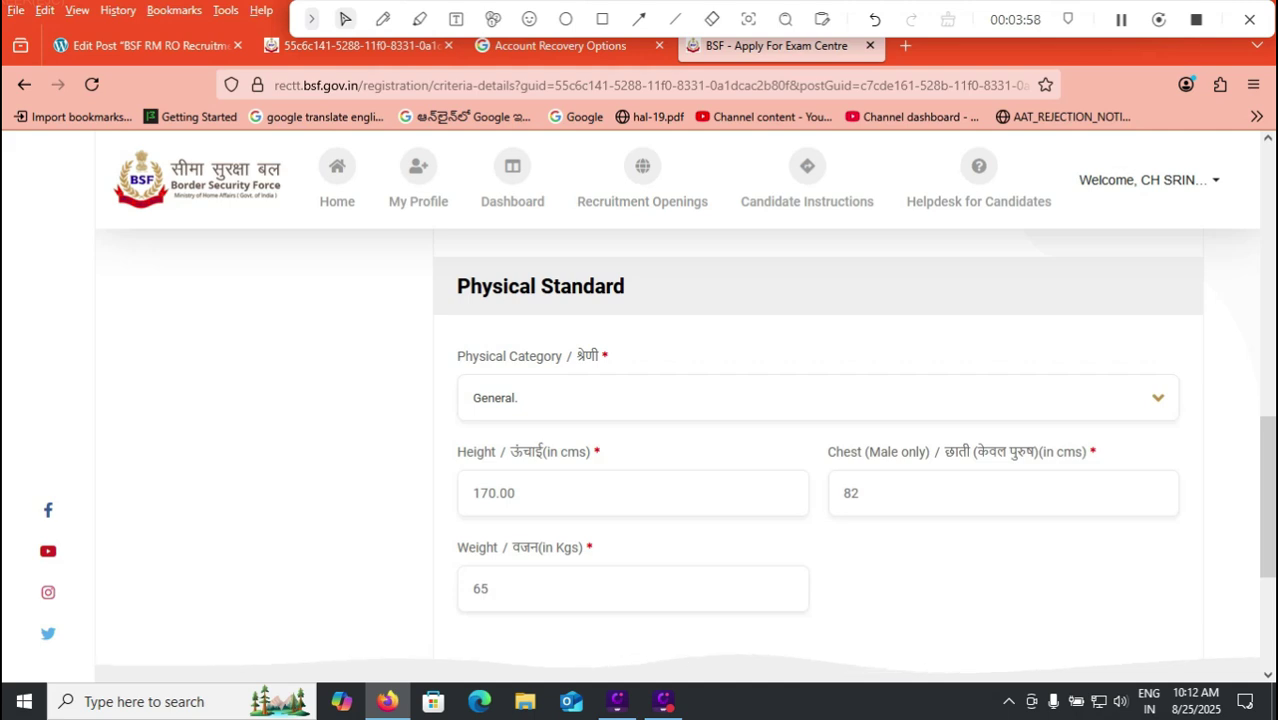
click(818, 398)
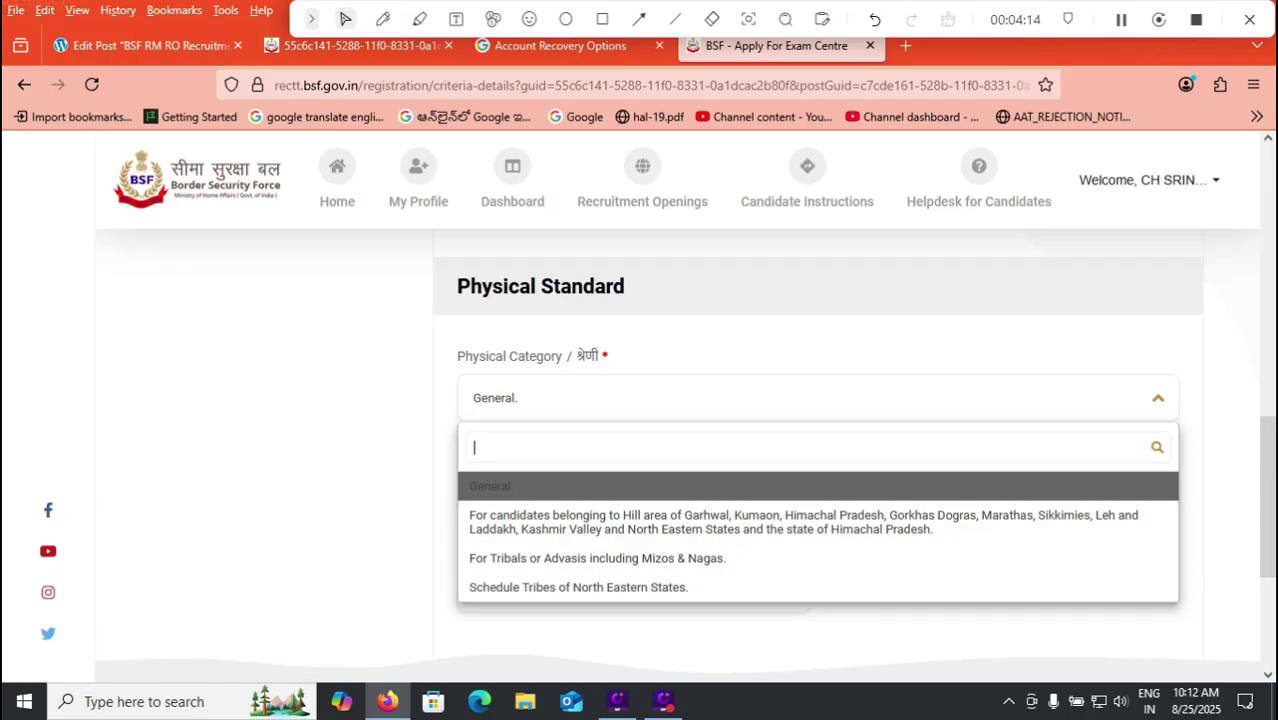
click(600, 486)
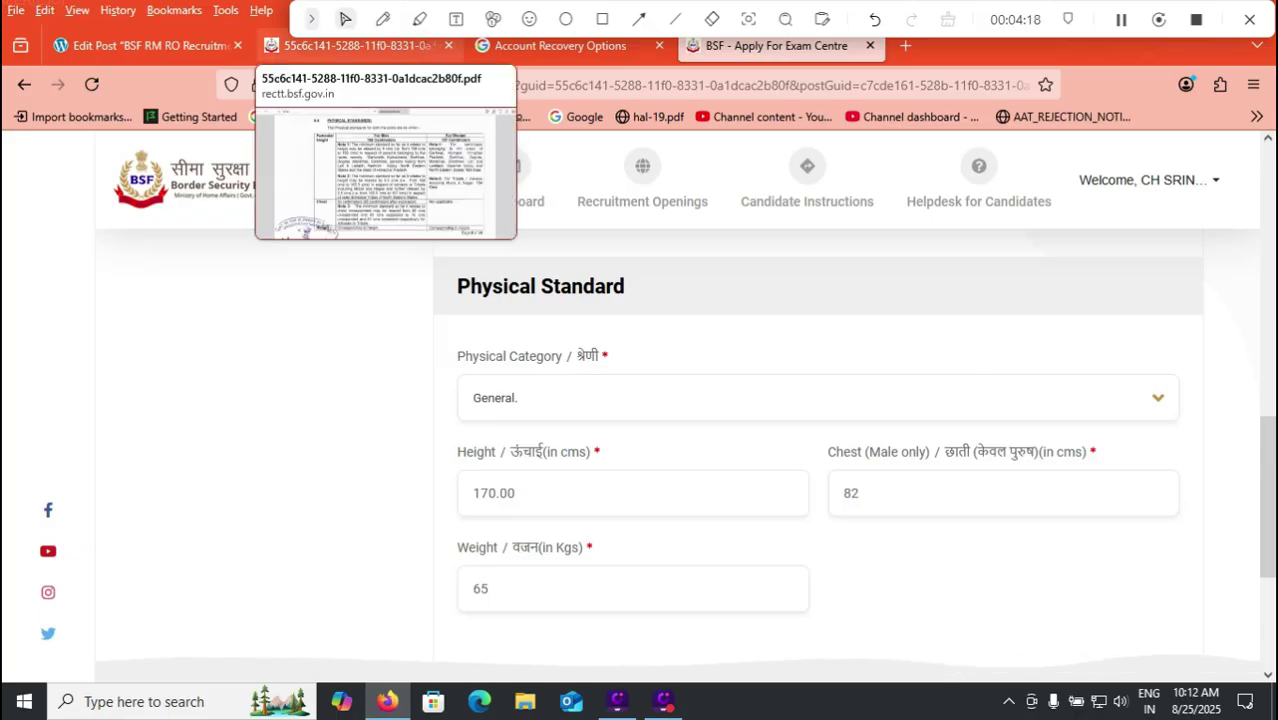
click(352, 45)
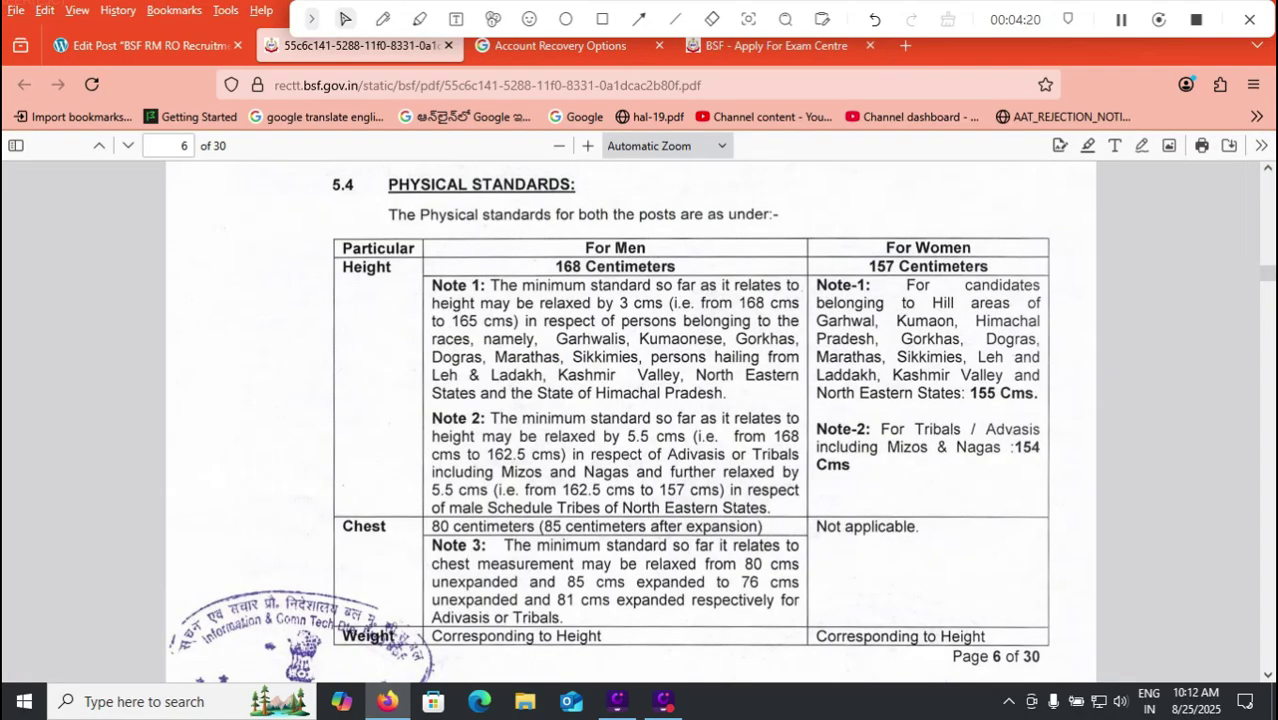
click(776, 45)
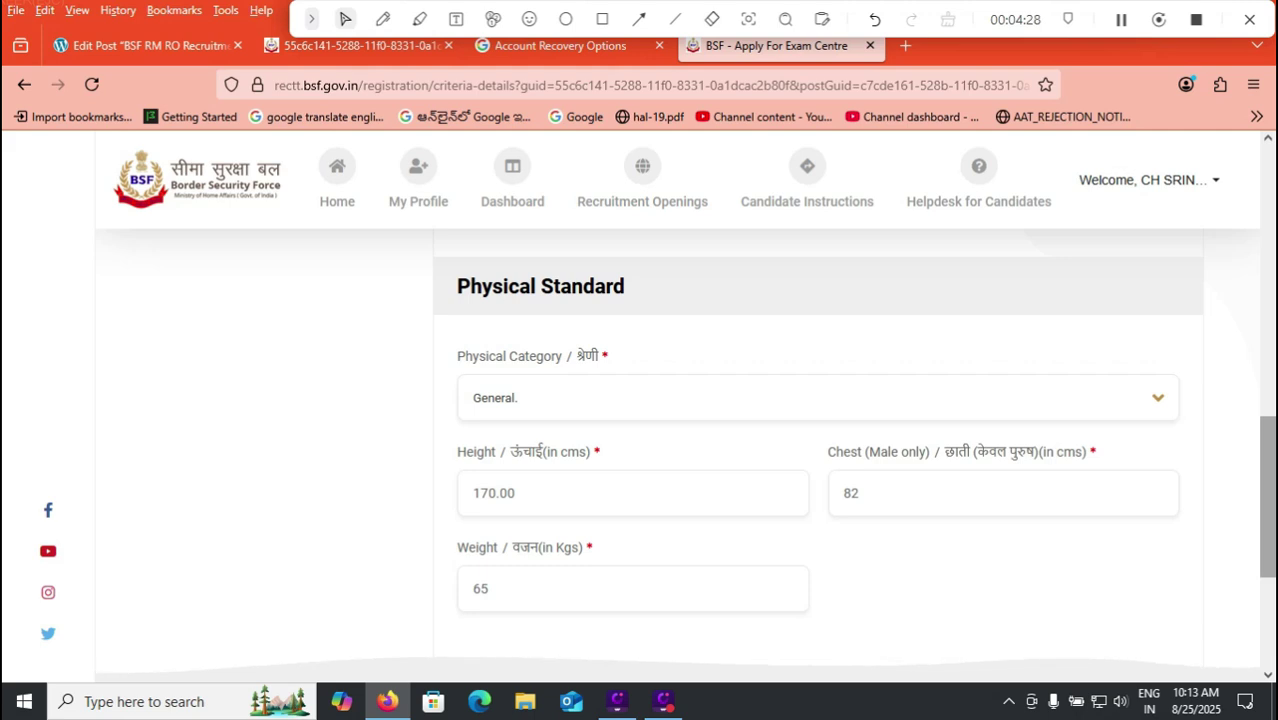
scroll(817, 420, down, 3)
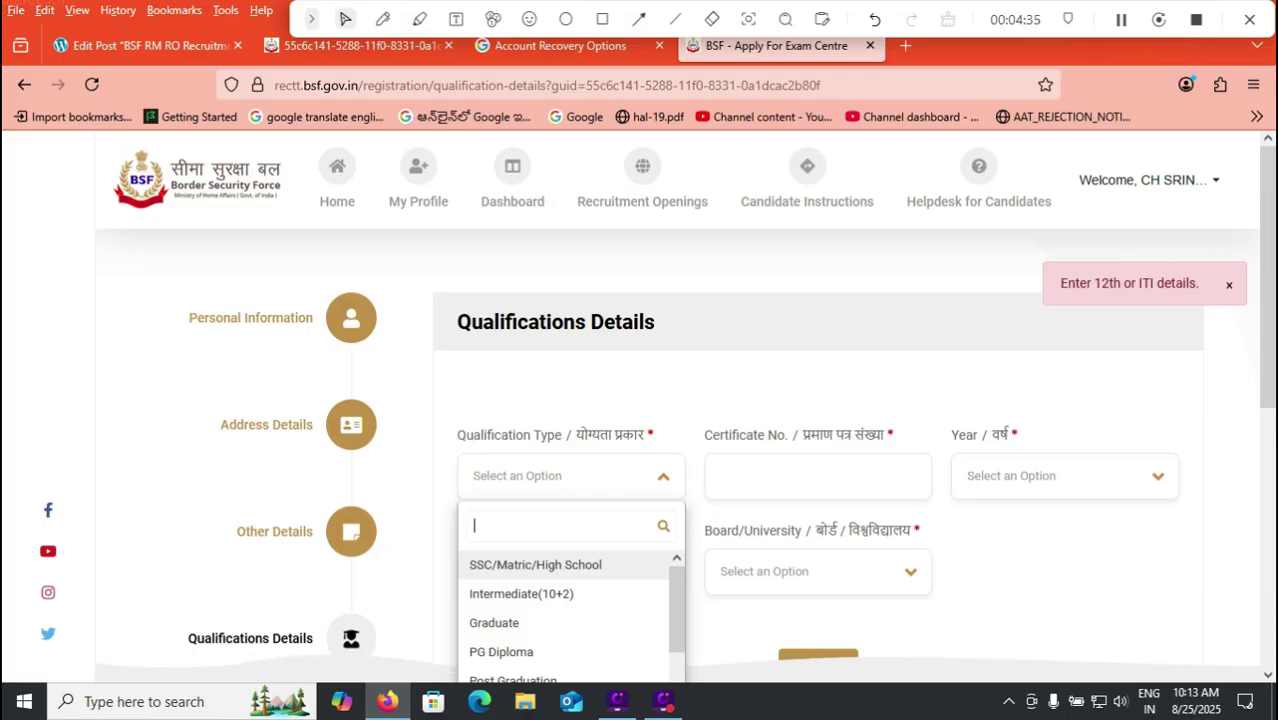
Step: Start a qualification entry with type SSC/Matric/High School and year 2015
key(Return)
click(800, 476)
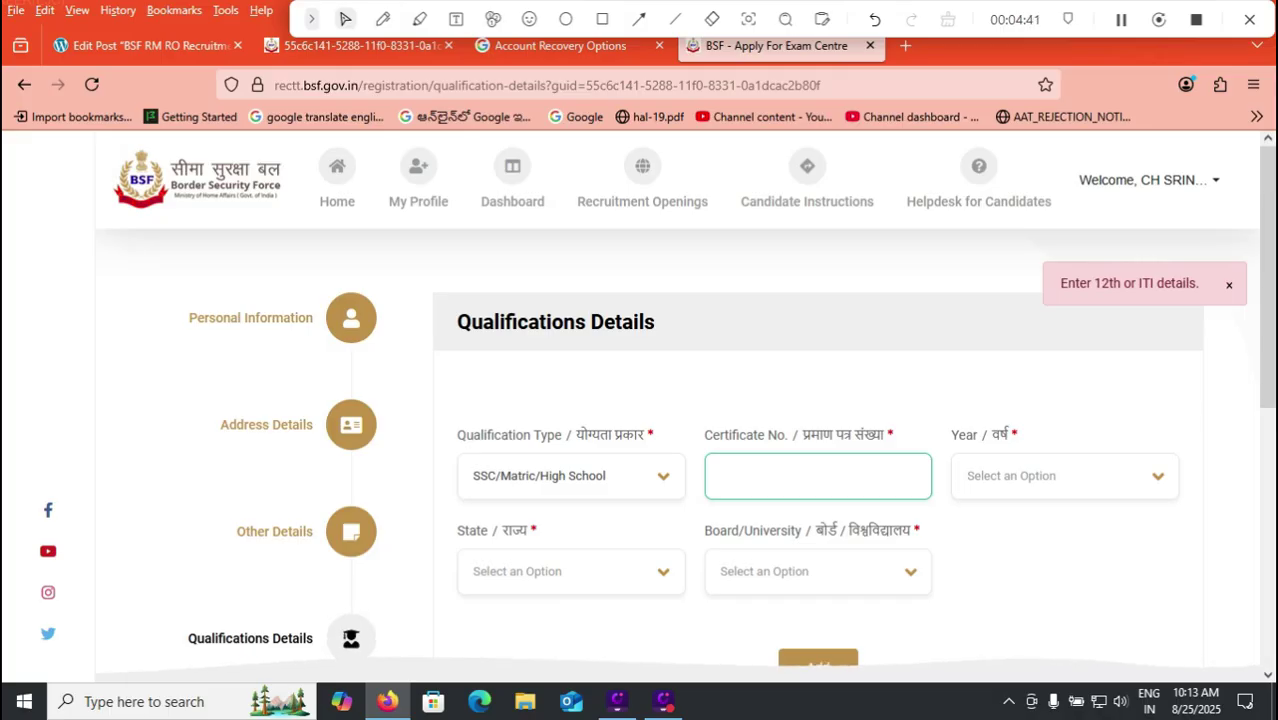
click(1065, 476)
drag(1170, 576, 1170, 600)
click(1000, 652)
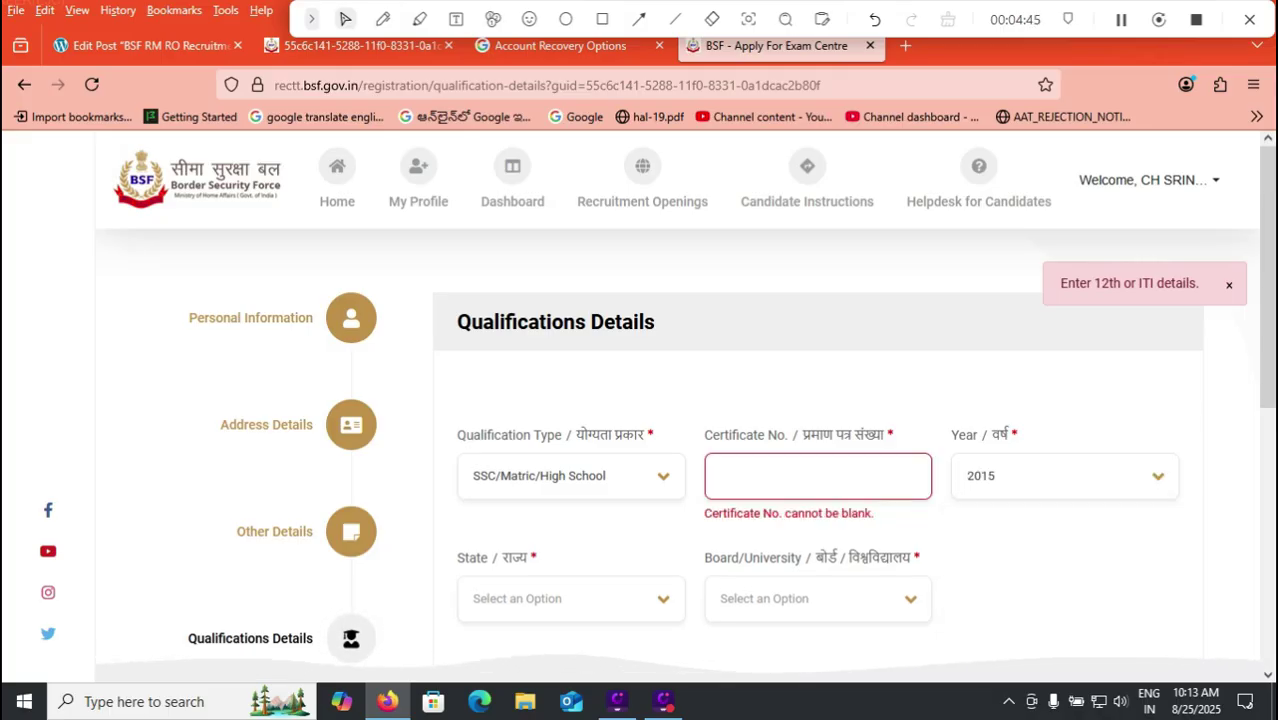
Step: Set the qualification's state to ANDHRA PRADESH and board to CBSE, and enter the certificate number
click(571, 598)
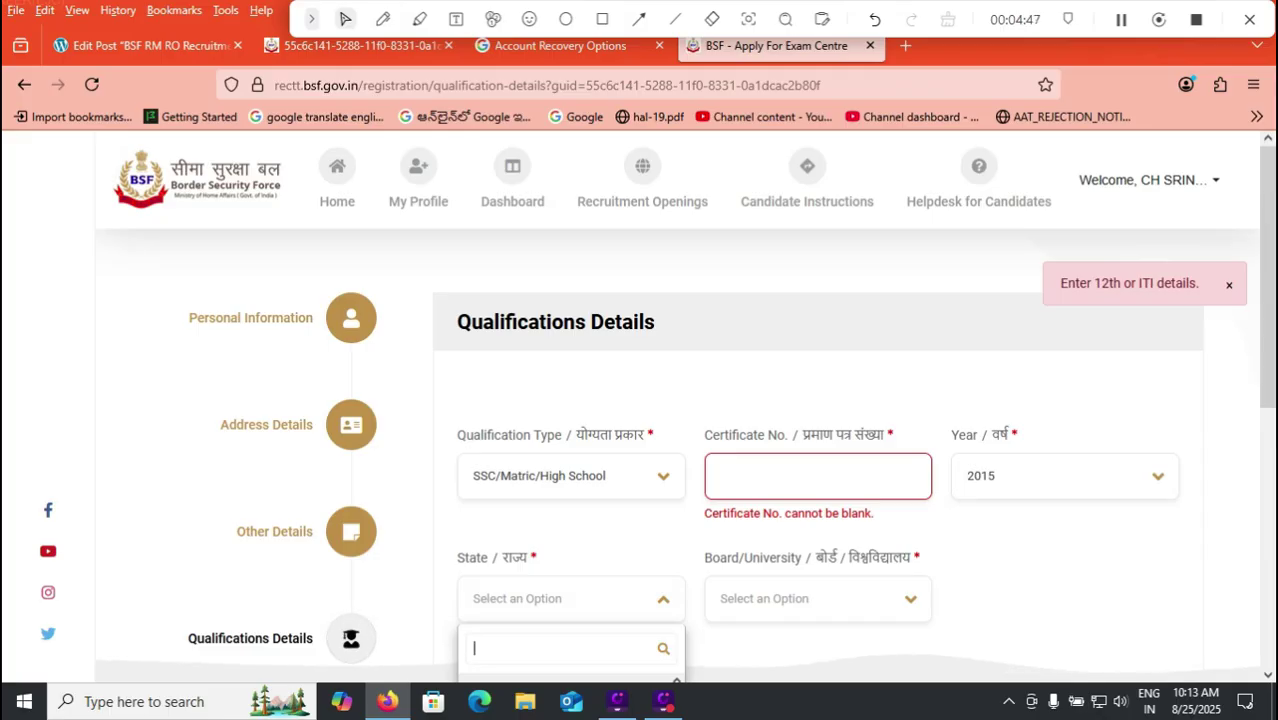
scroll(571, 598, down, 1)
click(524, 668)
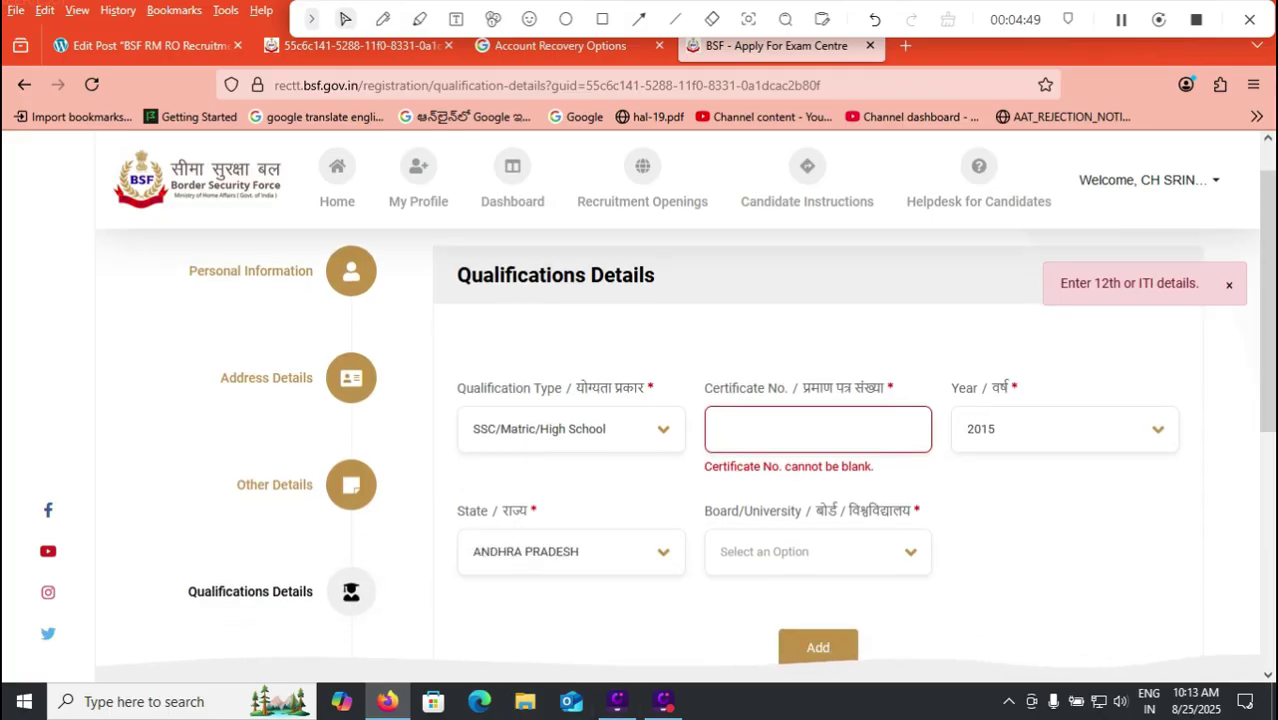
scroll(730, 417, down, 1)
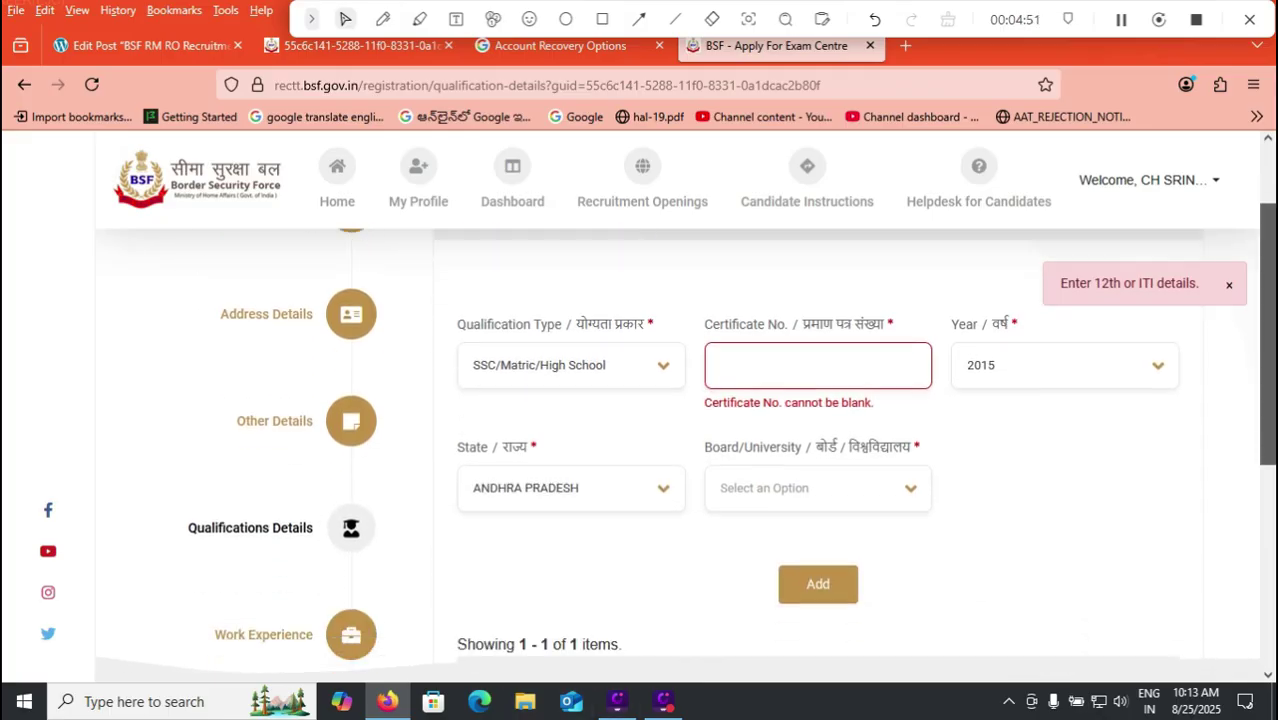
click(817, 484)
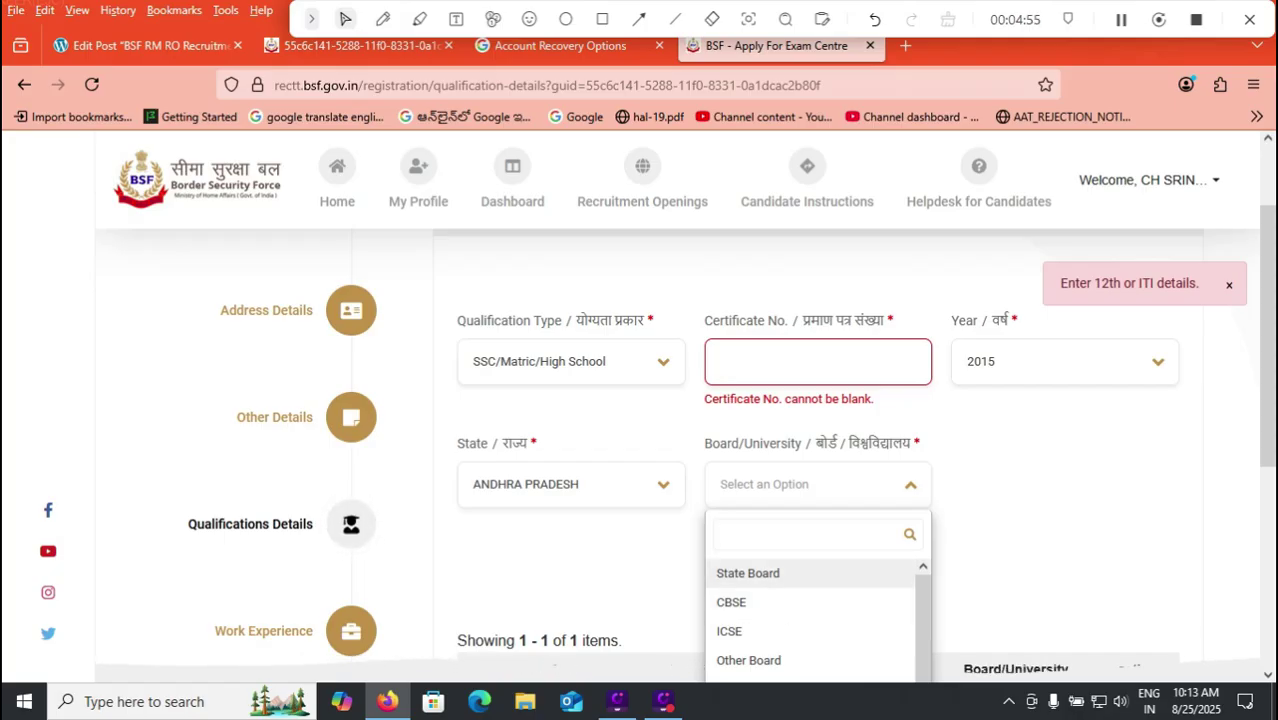
click(733, 602)
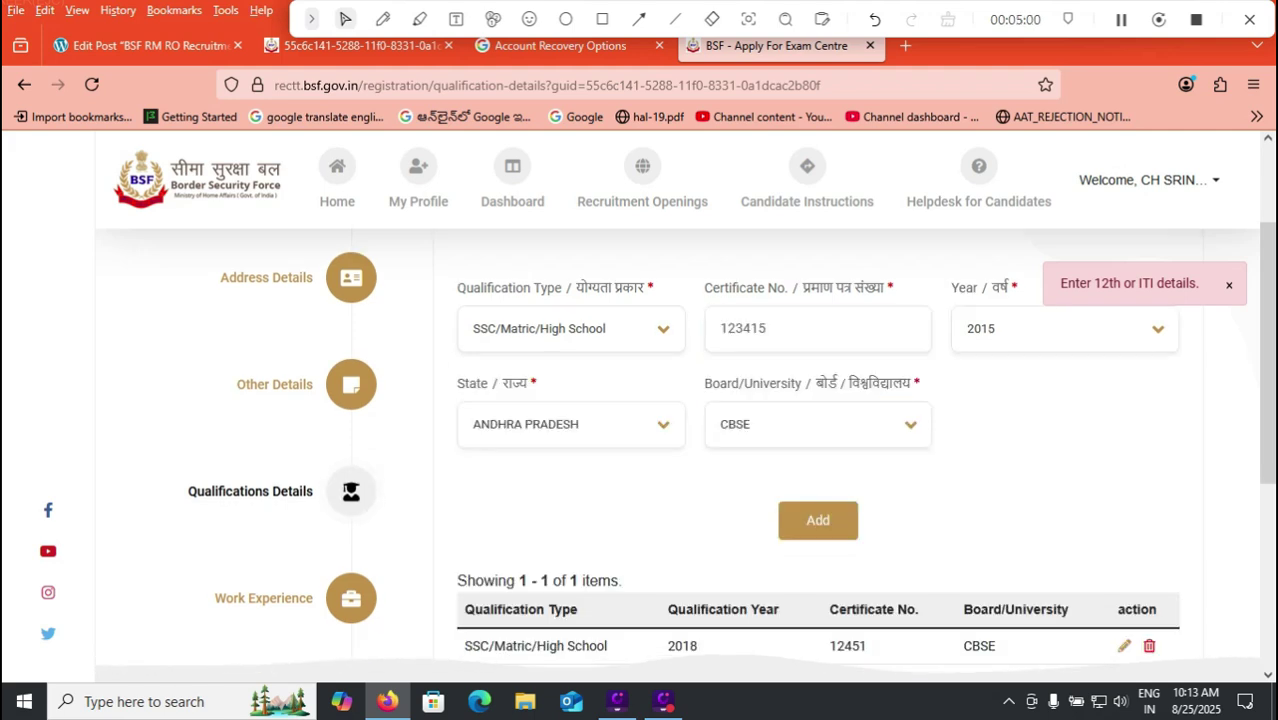
Step: Change the qualification entry's type to Intermediate(10+2) and its year to 2018
click(570, 329)
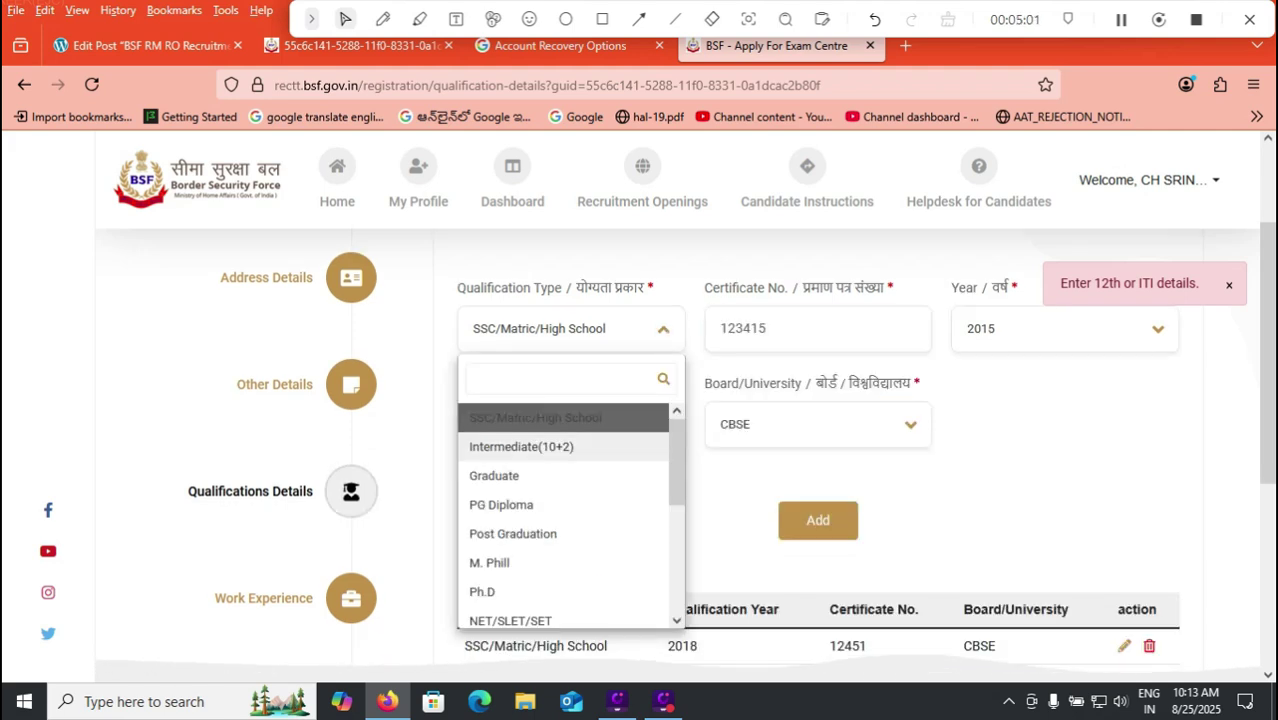
click(522, 447)
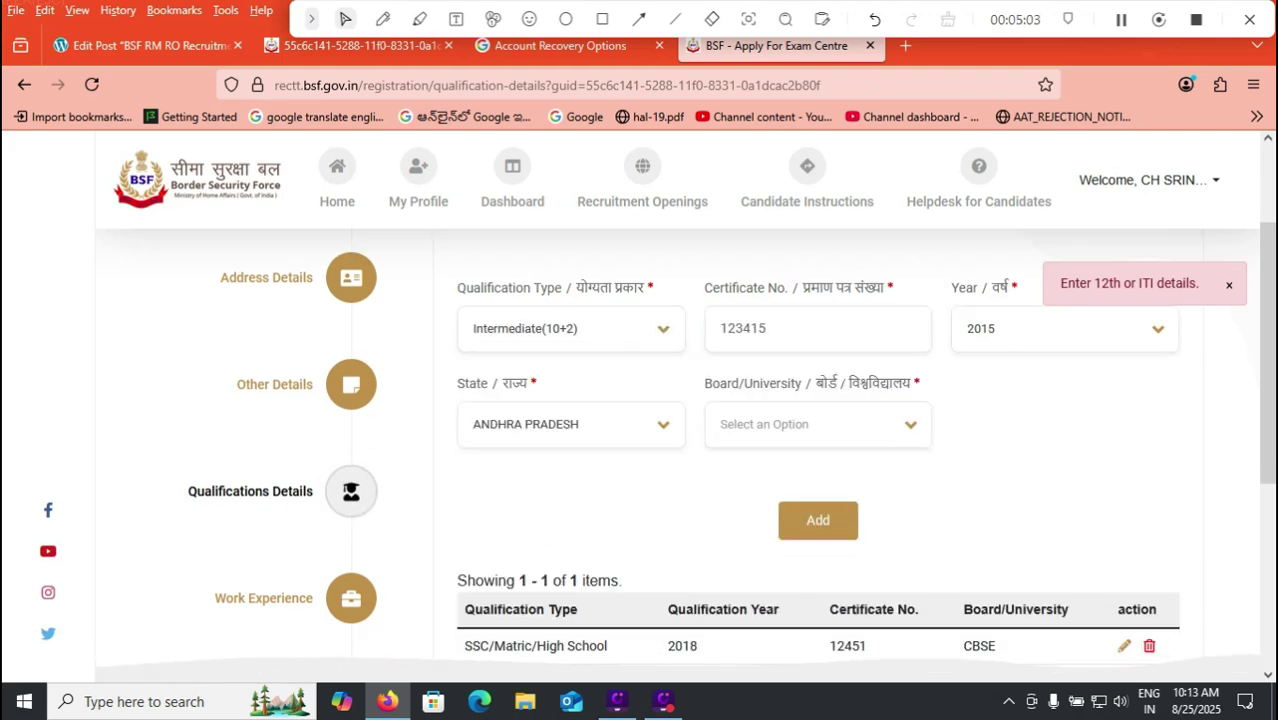
click(1065, 329)
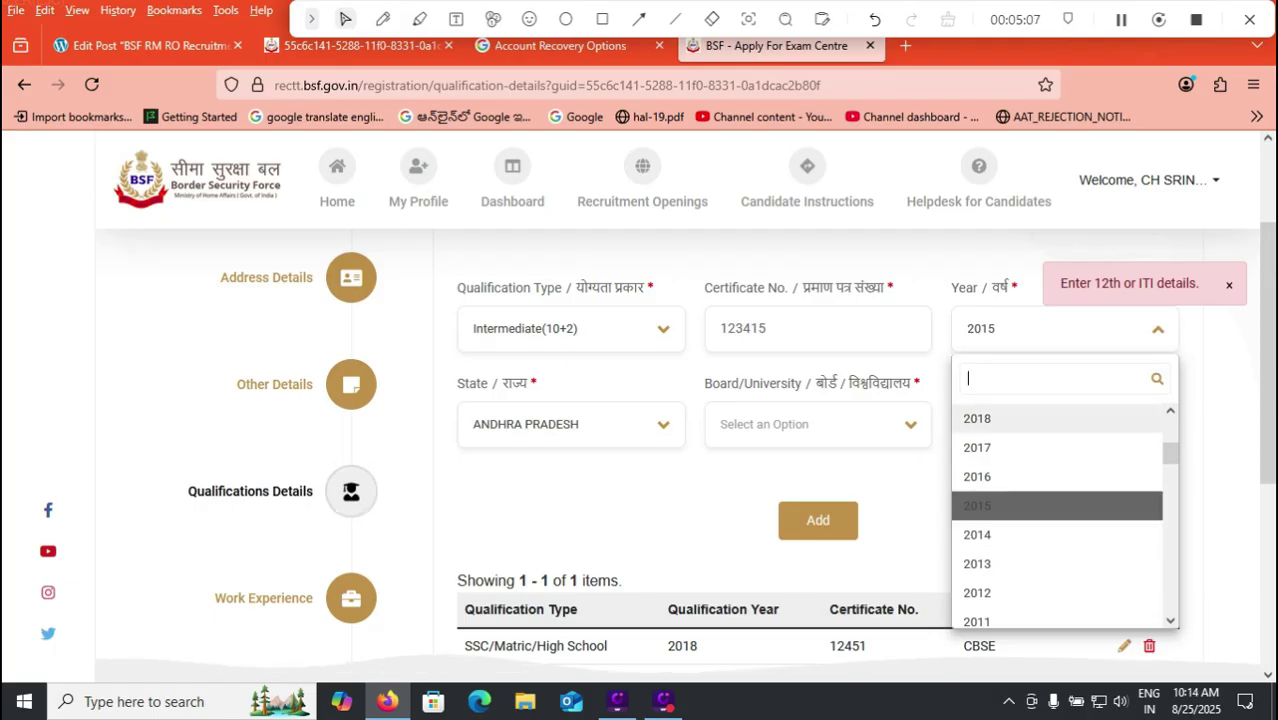
click(977, 418)
Step: Set the Intermediate(10+2) entry's board to State Board and enter its certificate number
click(818, 424)
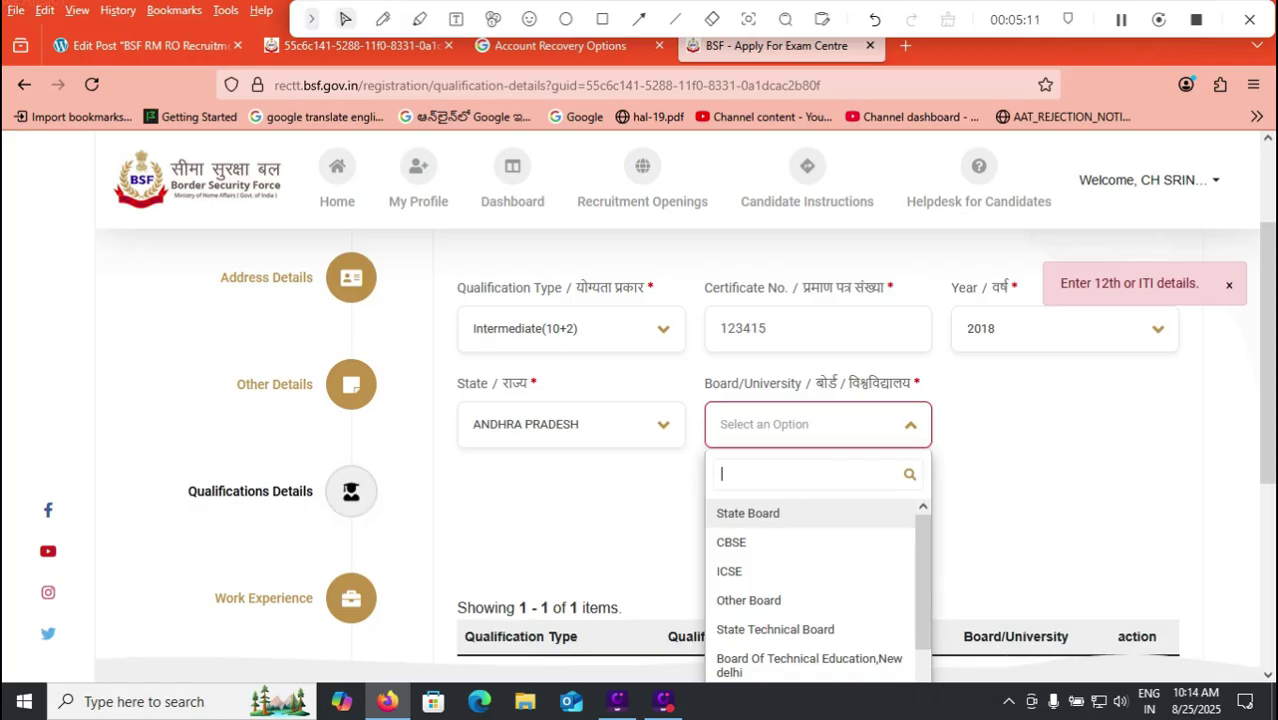
scroll(815, 590, down, 2)
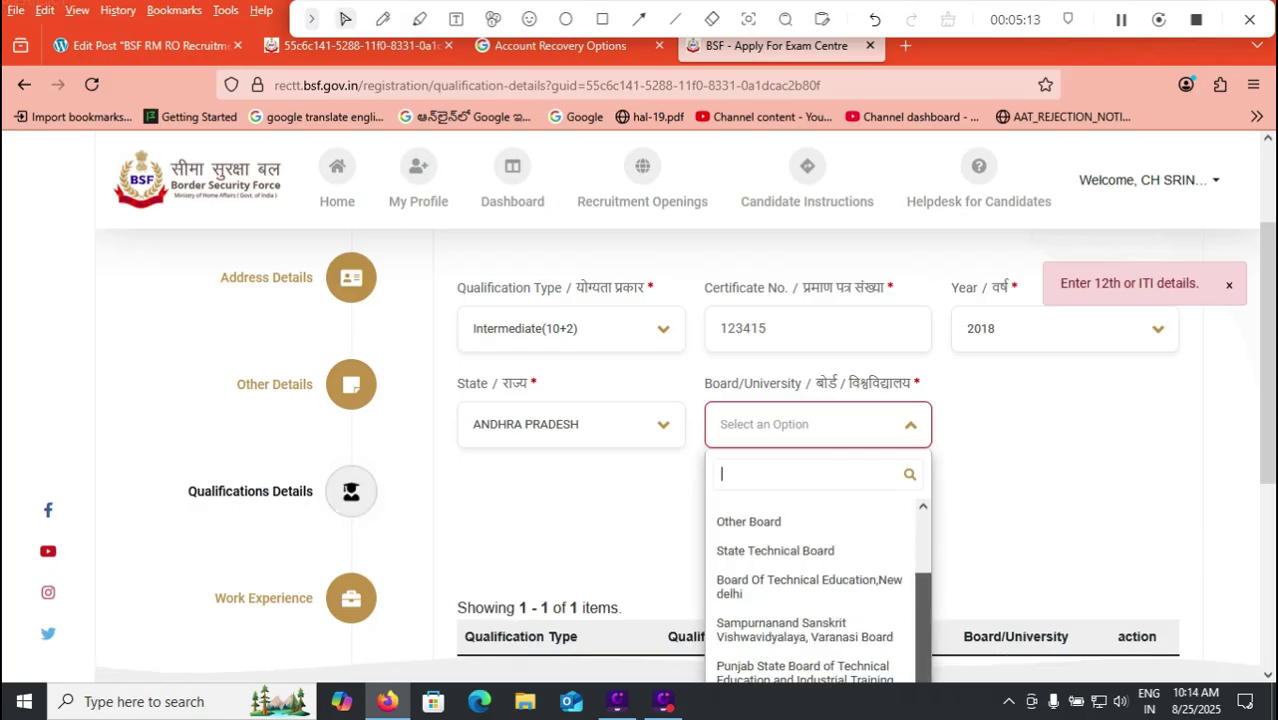
scroll(815, 590, up, 2)
click(818, 424)
click(808, 424)
double_click(768, 513)
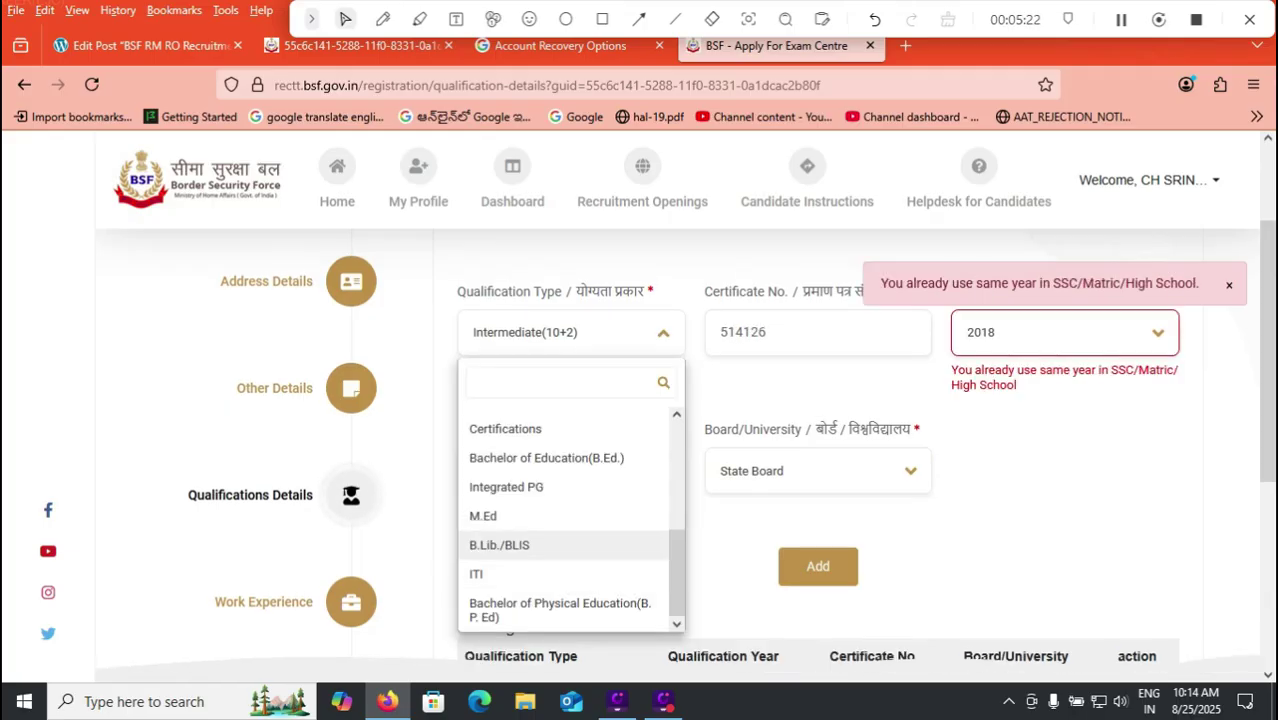
Step: Look through the available qualification types down to ITI, keeping Intermediate(10+2) for the entry
scroll(563, 567, up, 2)
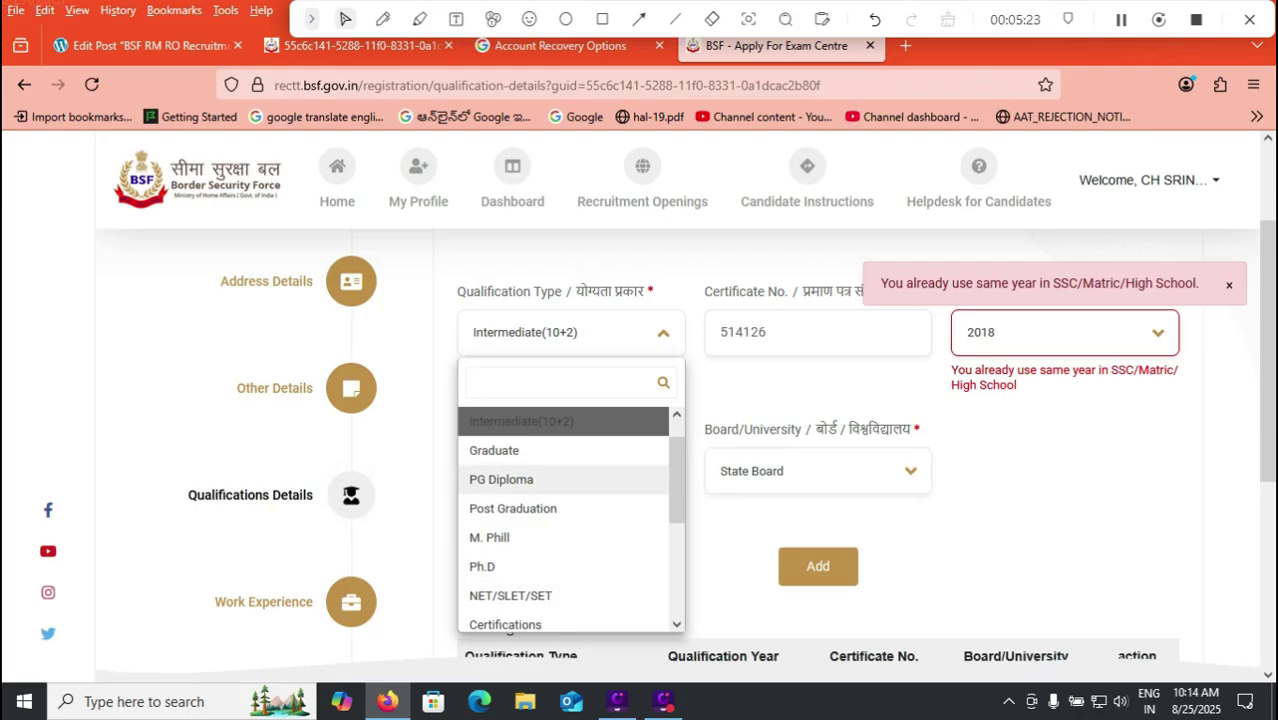
scroll(563, 520, down, 4)
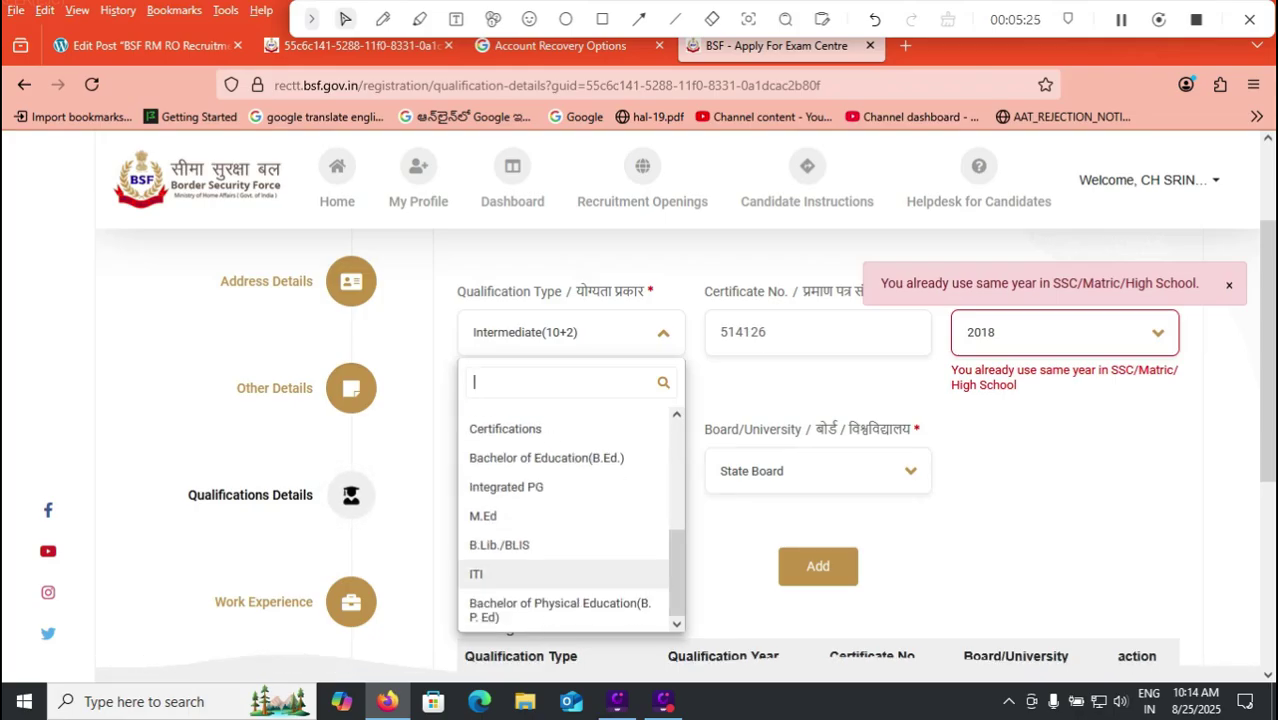
drag(677, 573, 677, 565)
click(745, 535)
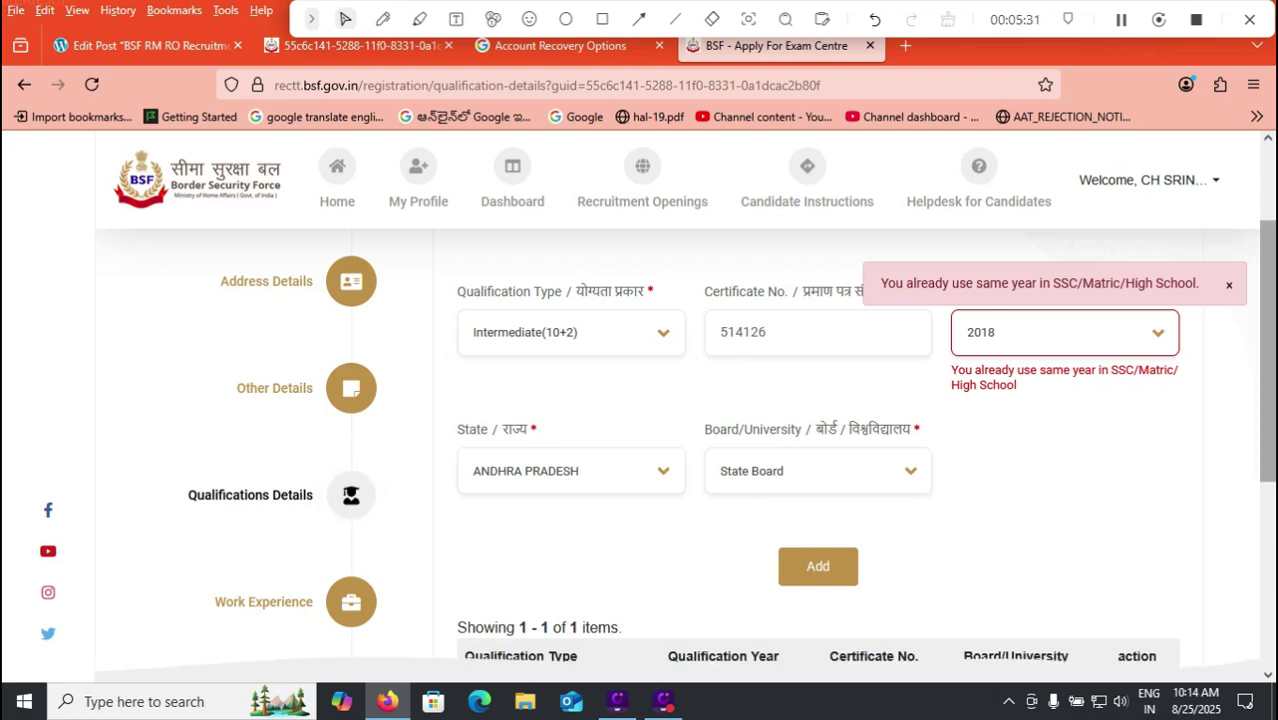
scroll(730, 450, down, 3)
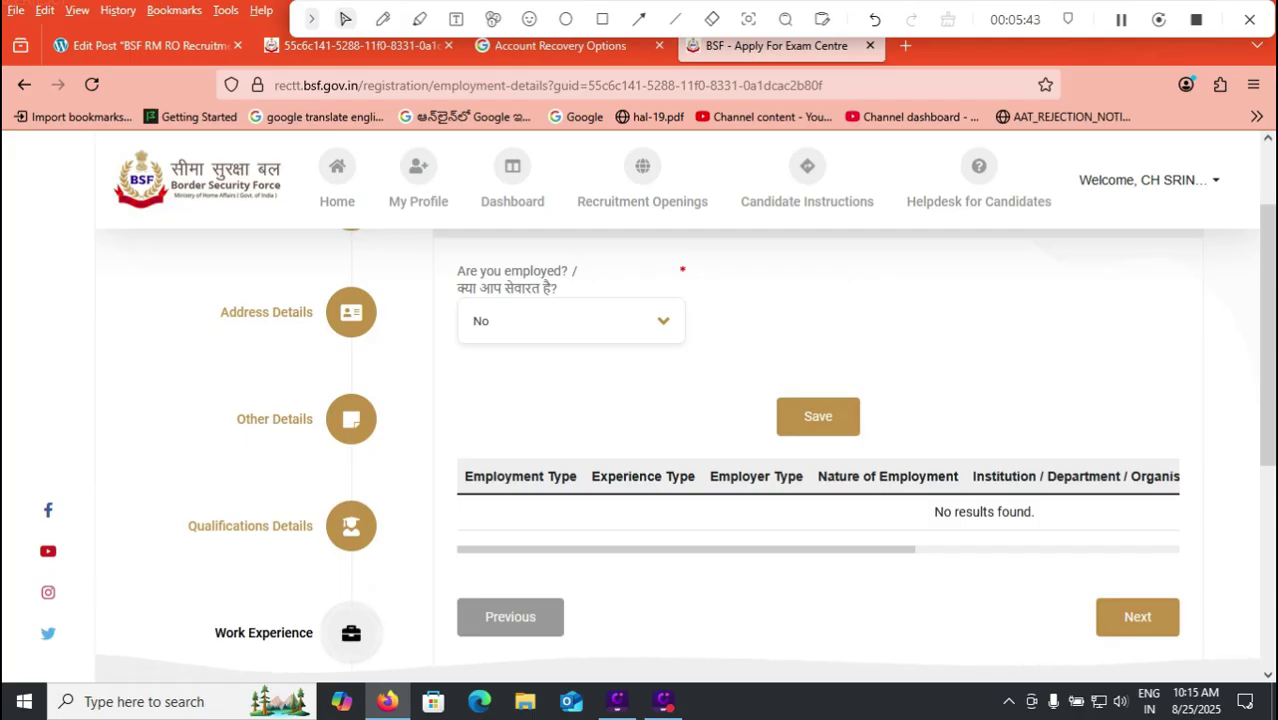
Step: Set the employment answer to Yes and review the Present/Past and Experience Type choices for work experience
click(571, 321)
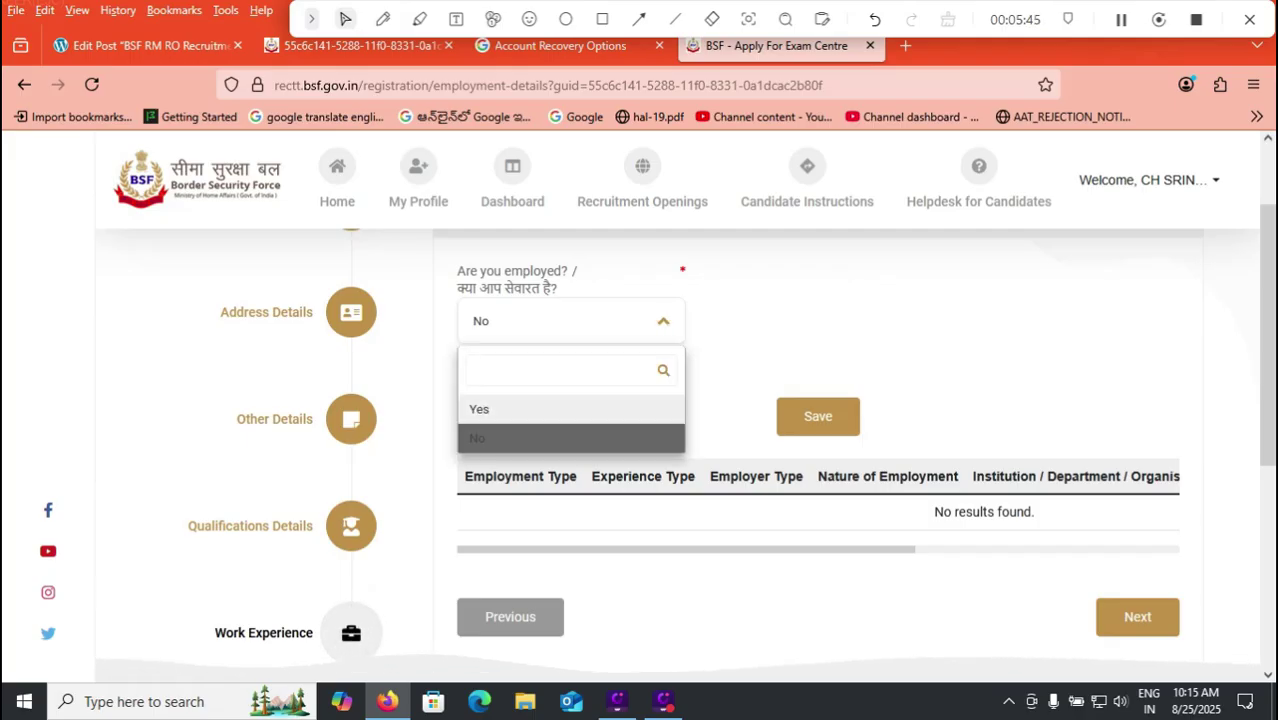
click(479, 409)
click(571, 417)
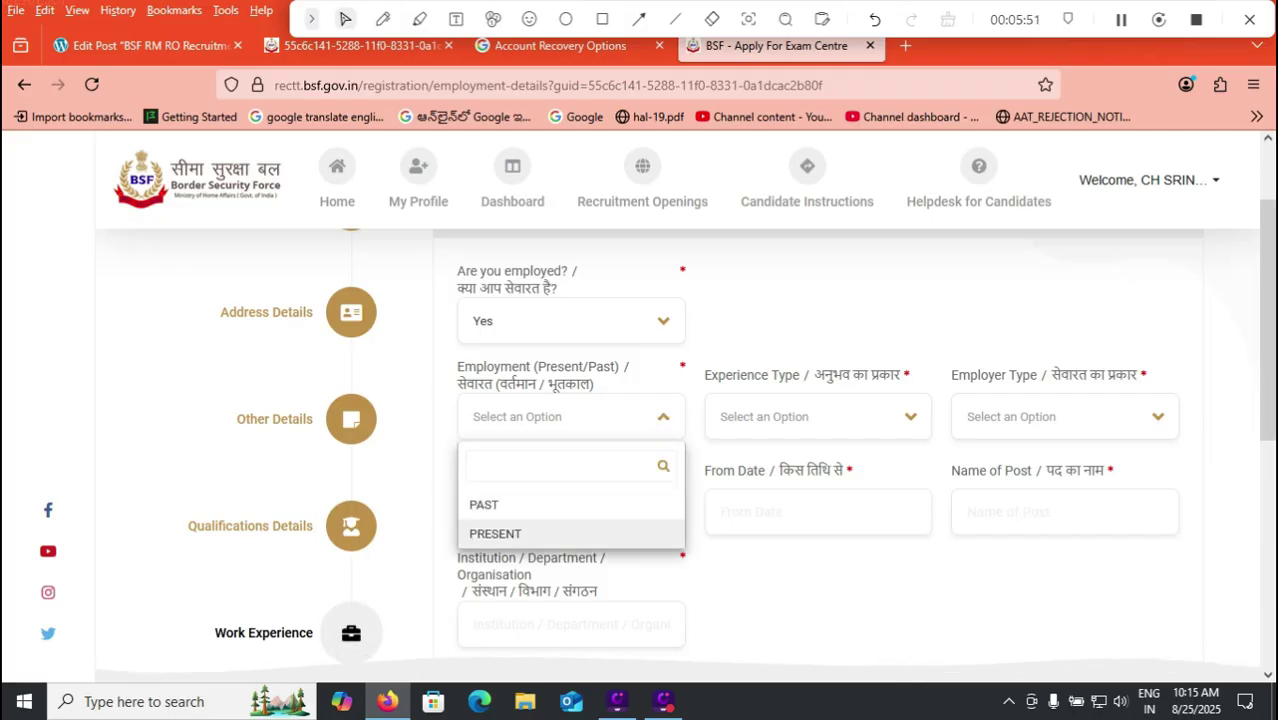
click(818, 417)
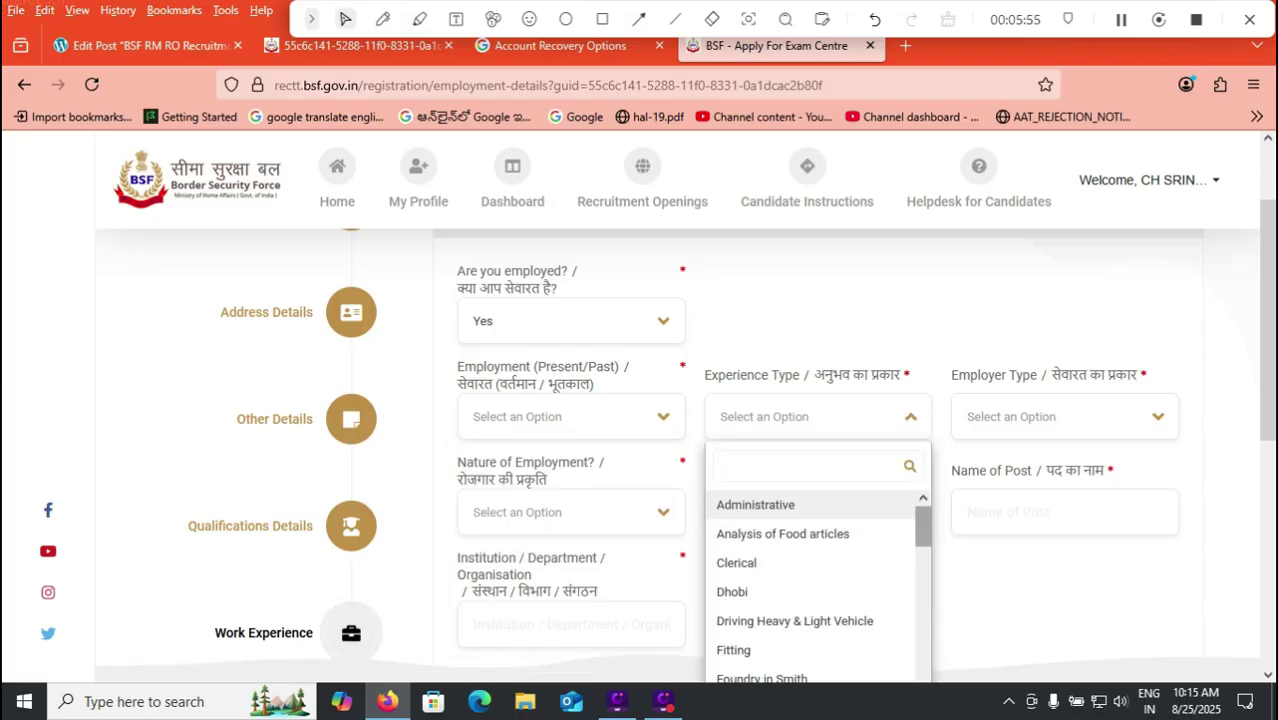
scroll(815, 580, down, 4)
scroll(815, 580, down, 4)
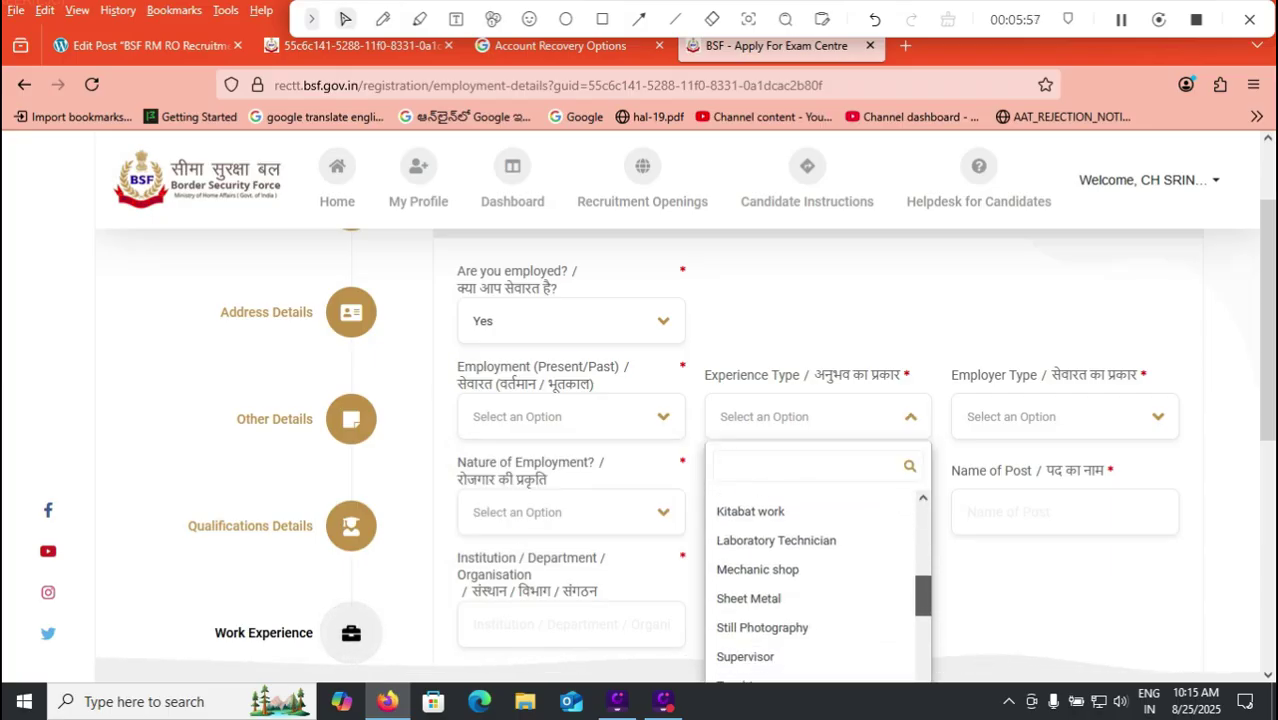
scroll(815, 580, down, 2)
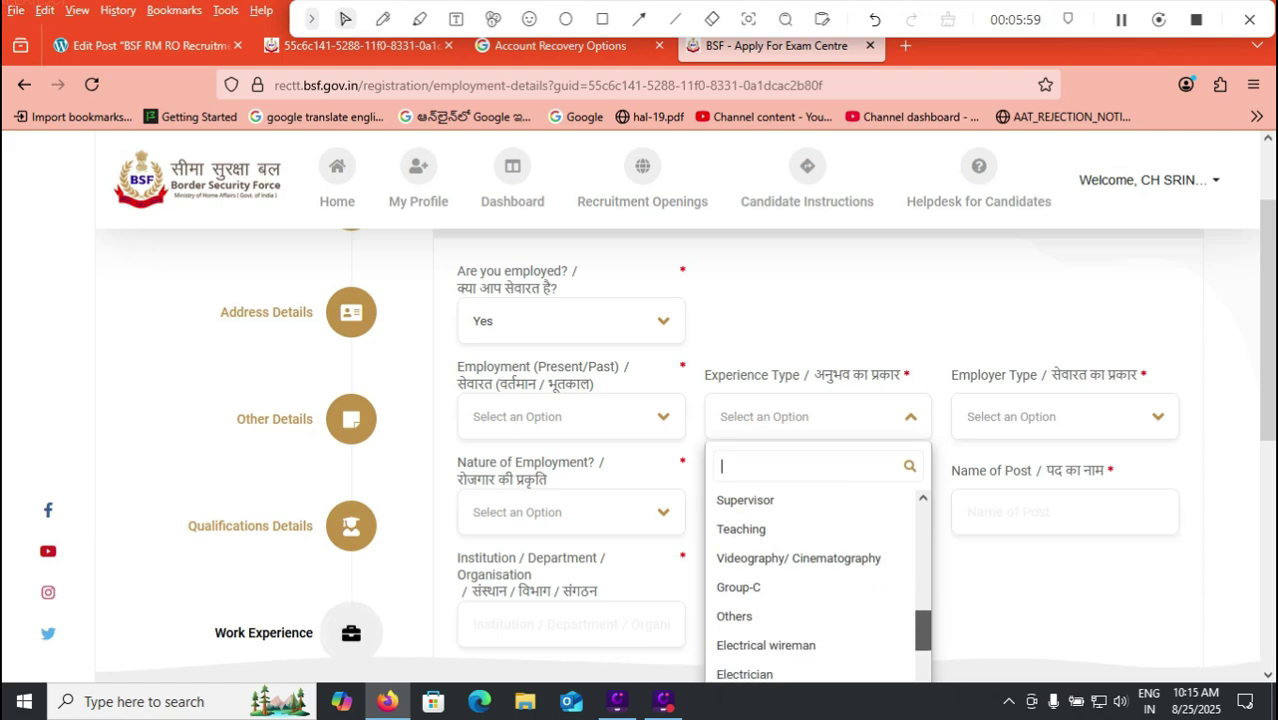
scroll(815, 580, up, 3)
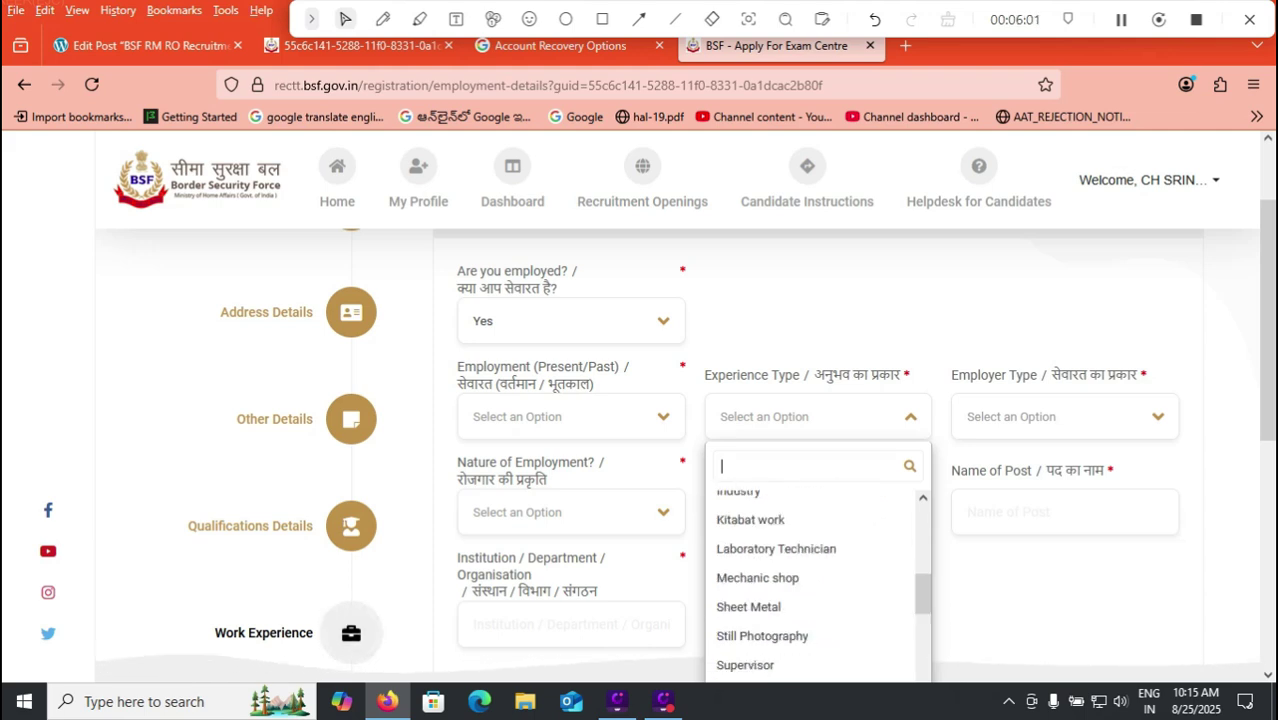
Step: Review the Employer Type and Nature of Employment choices and the From Date calendar
click(1065, 416)
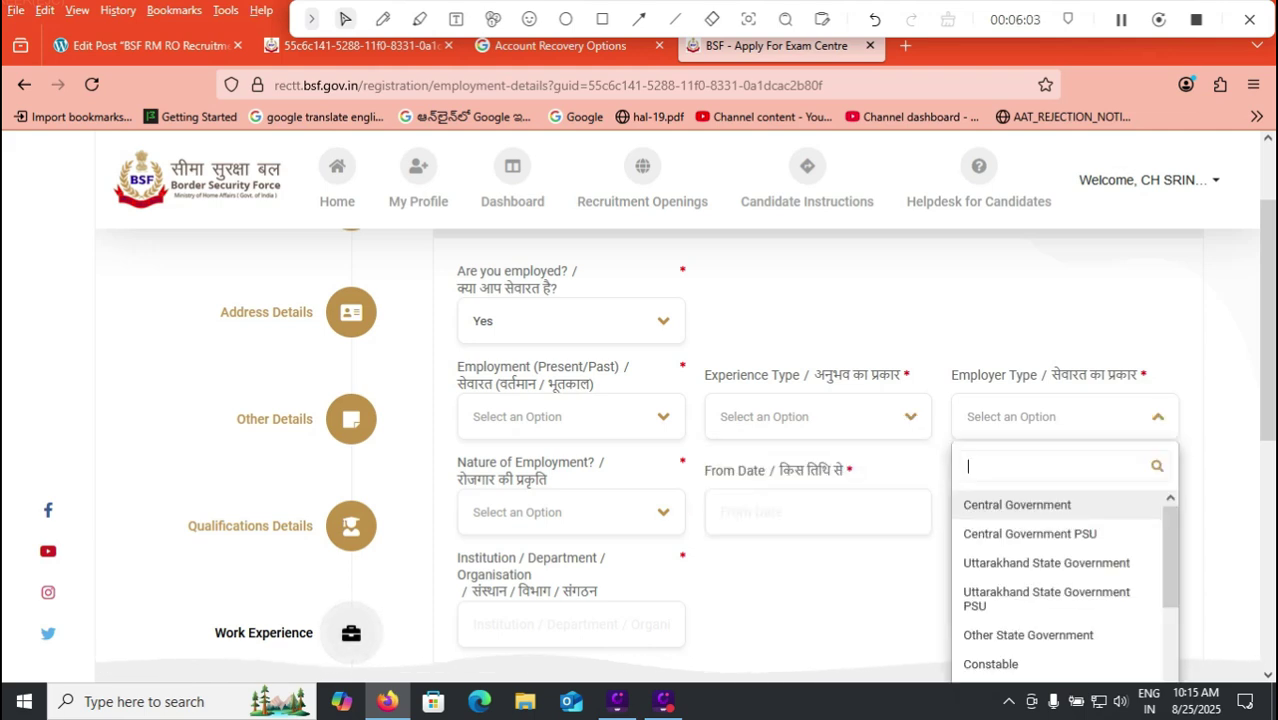
scroll(1060, 580, down, 2)
scroll(1060, 580, down, 2)
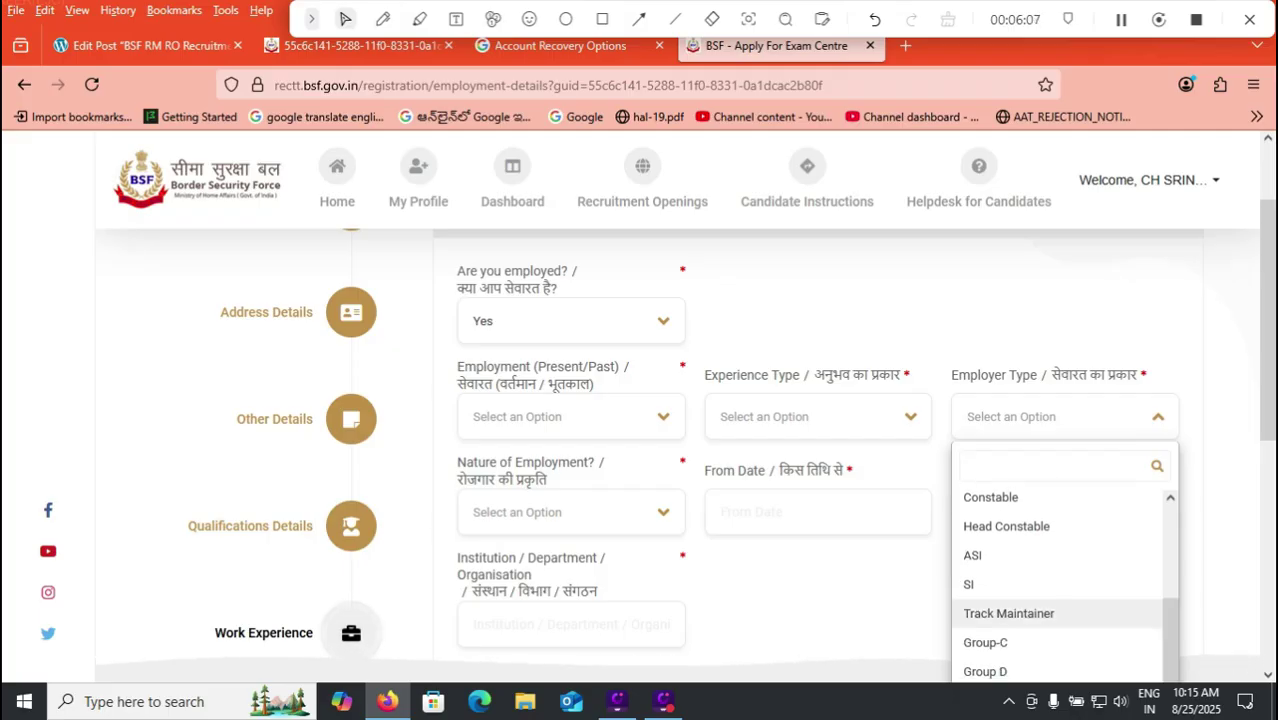
click(570, 512)
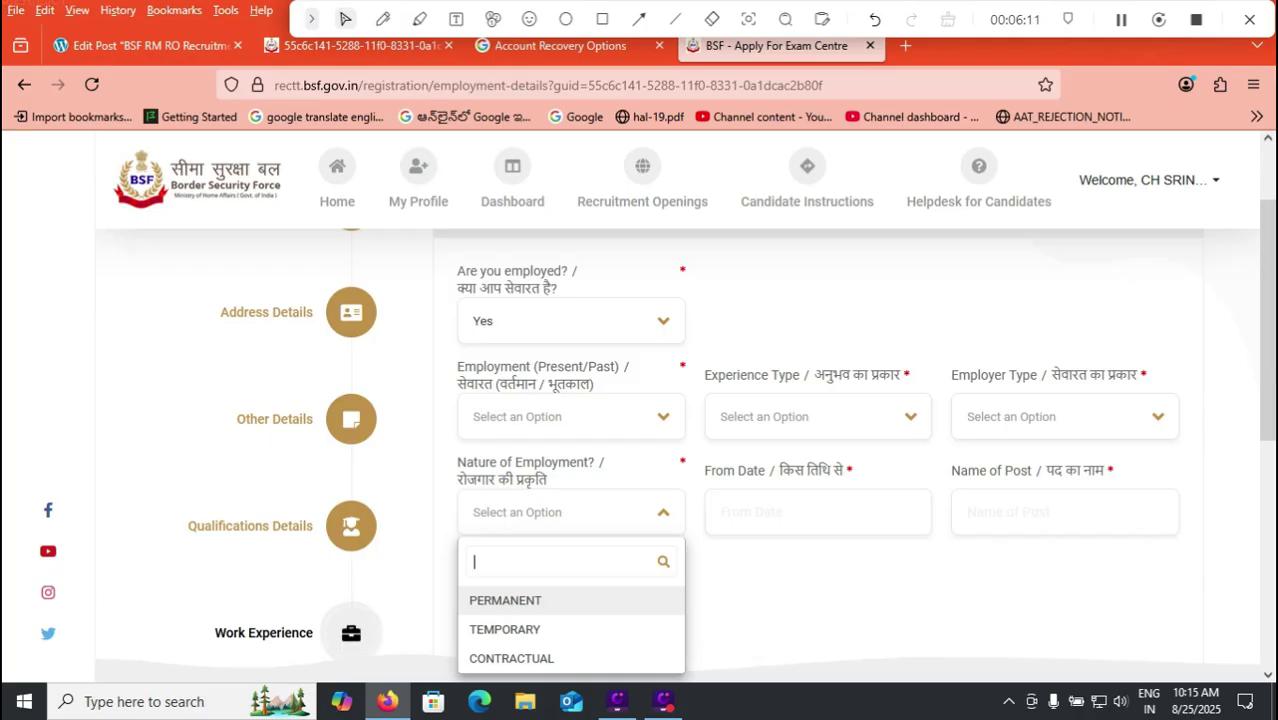
click(818, 512)
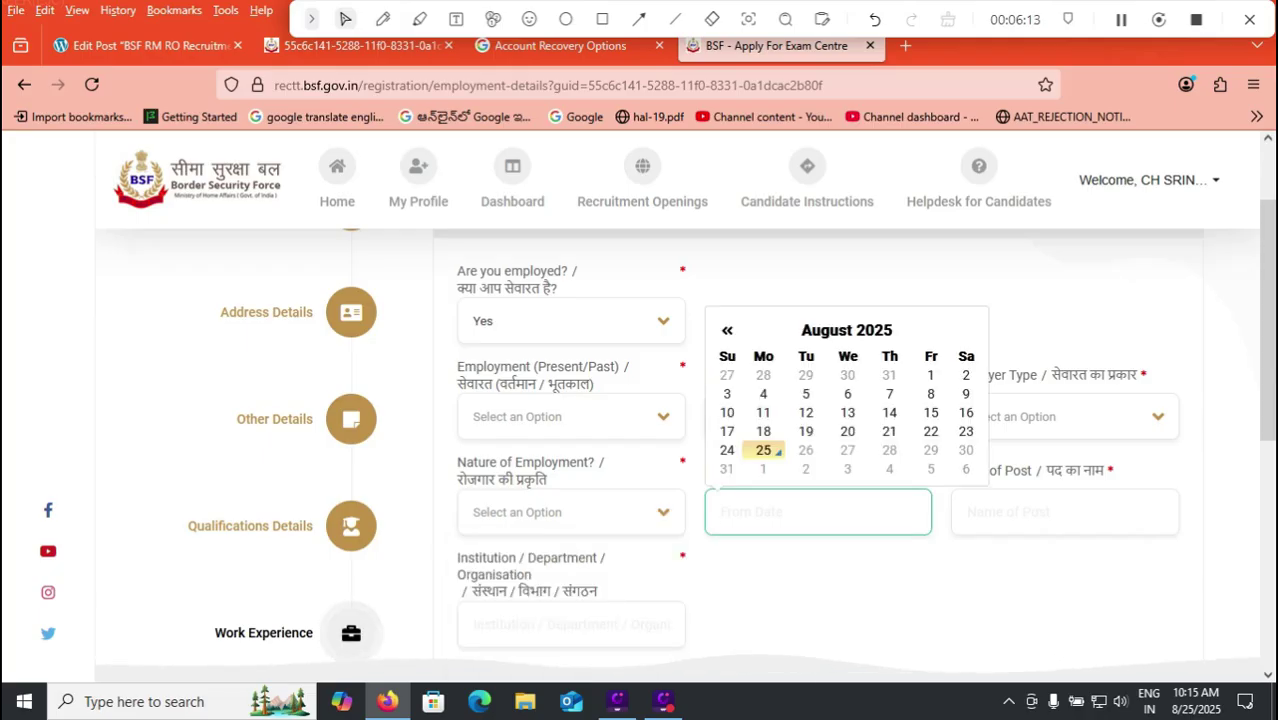
Step: Set the employment answer to No, and accept the document declaration on the Certificate & Document page
click(570, 321)
click(477, 438)
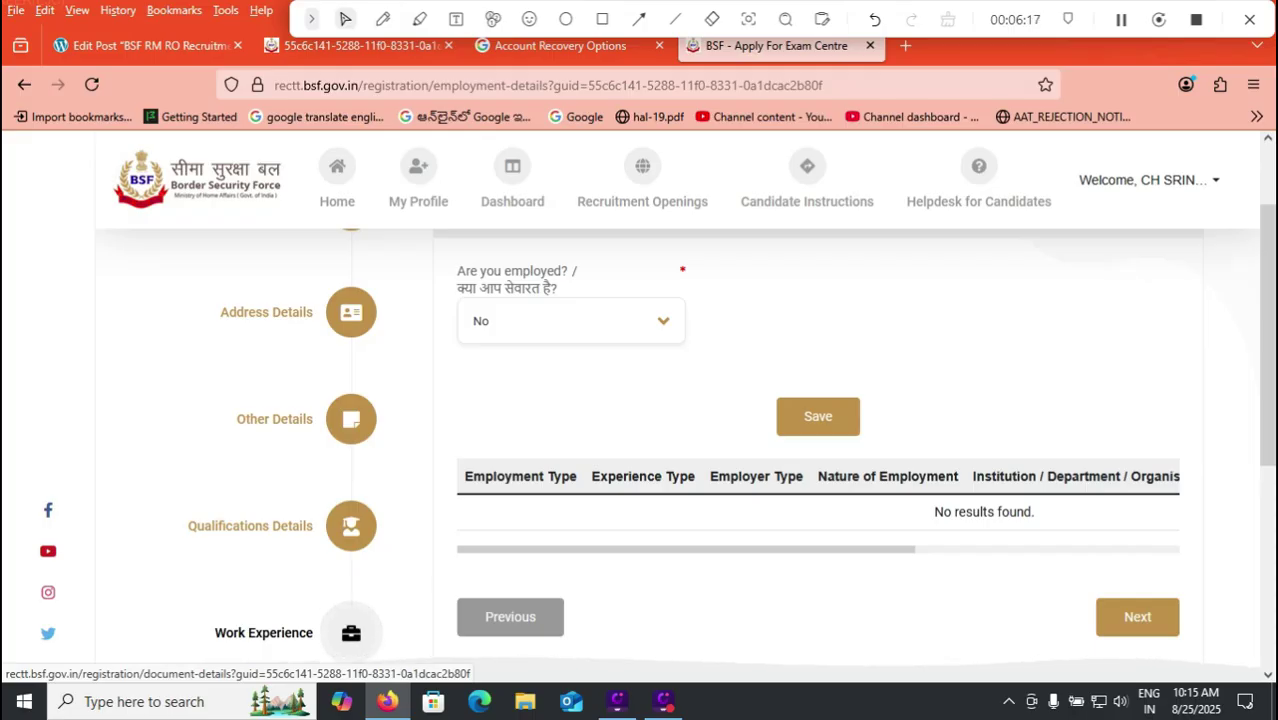
click(1137, 616)
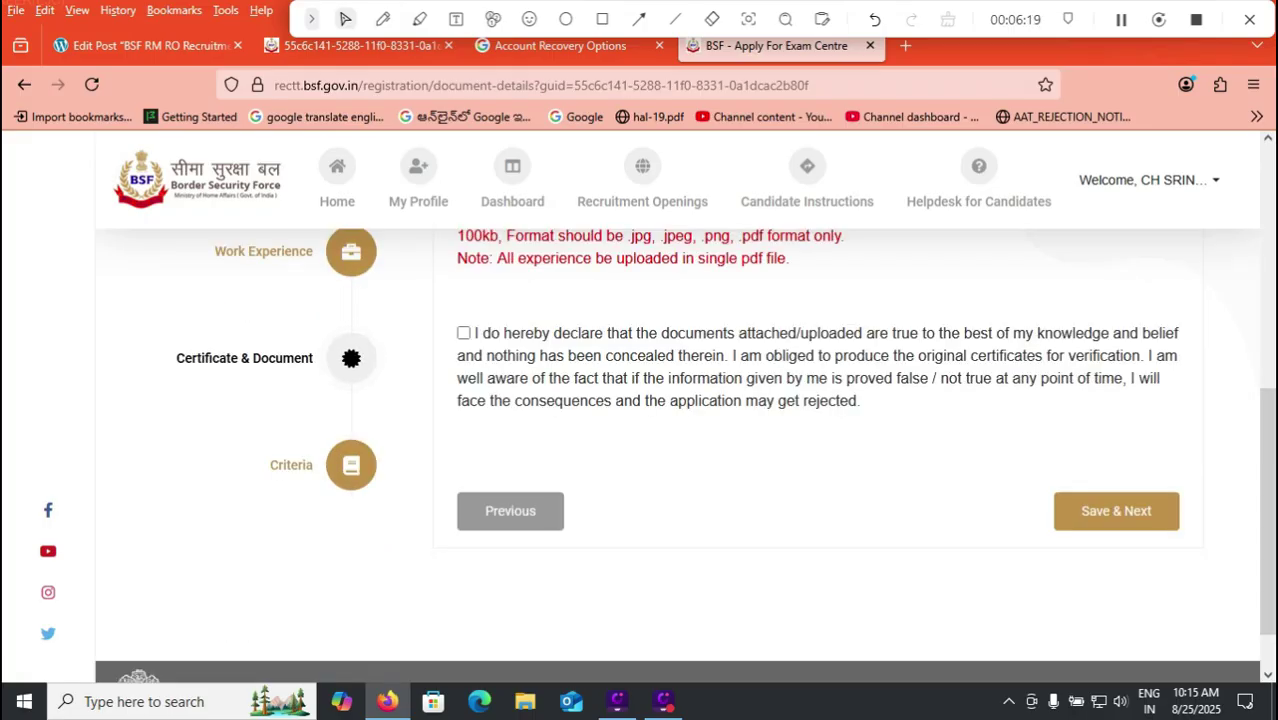
click(463, 332)
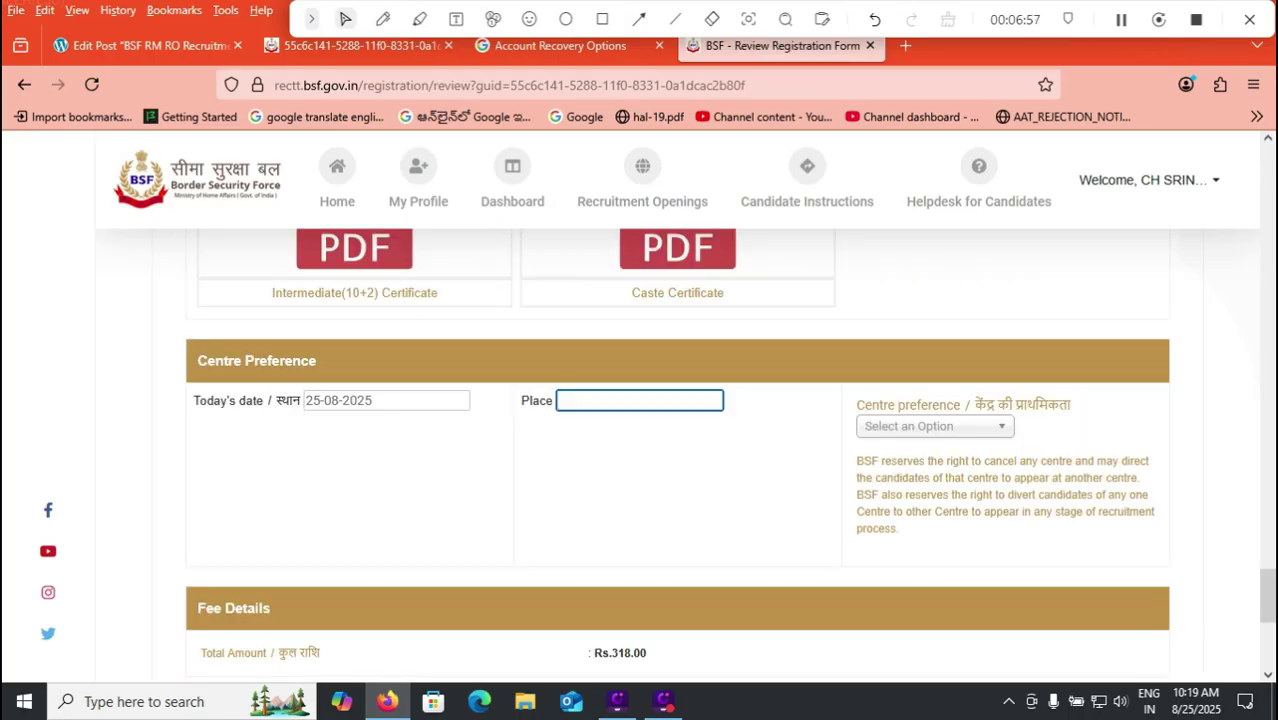
Step: Enter TIRUPATI as the place and choose Bangaluru as the centre preference on the registration review form
text(TIRUPATI)
click(935, 427)
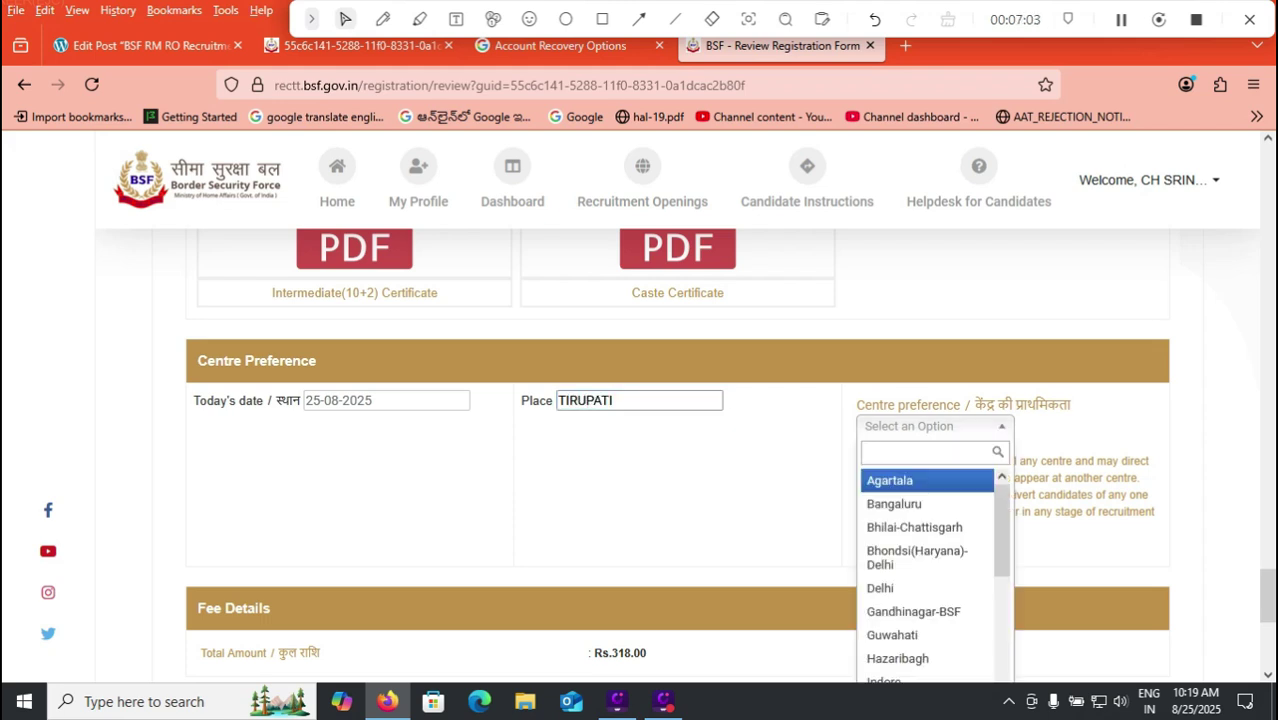
scroll(930, 420, down, 2)
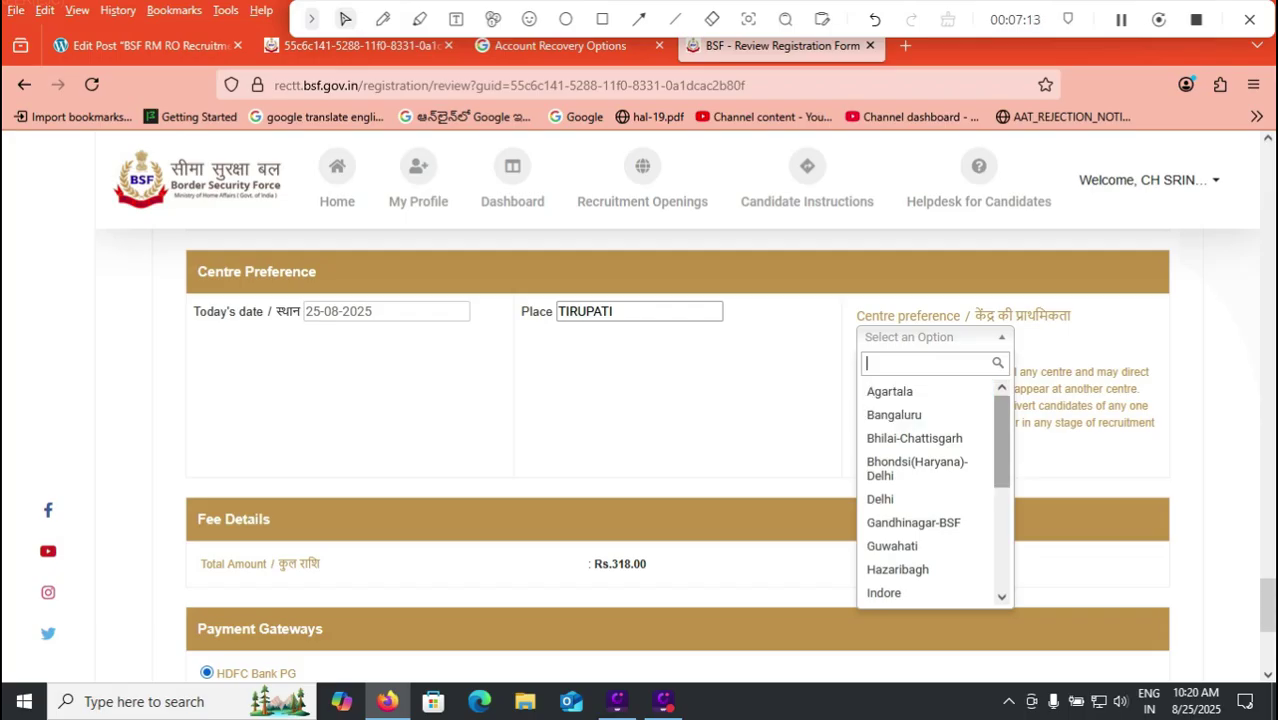
mouse_move(1002, 442)
mouse_down()
mouse_move(1002, 543)
mouse_move(1002, 443)
mouse_up()
click(1060, 462)
click(940, 337)
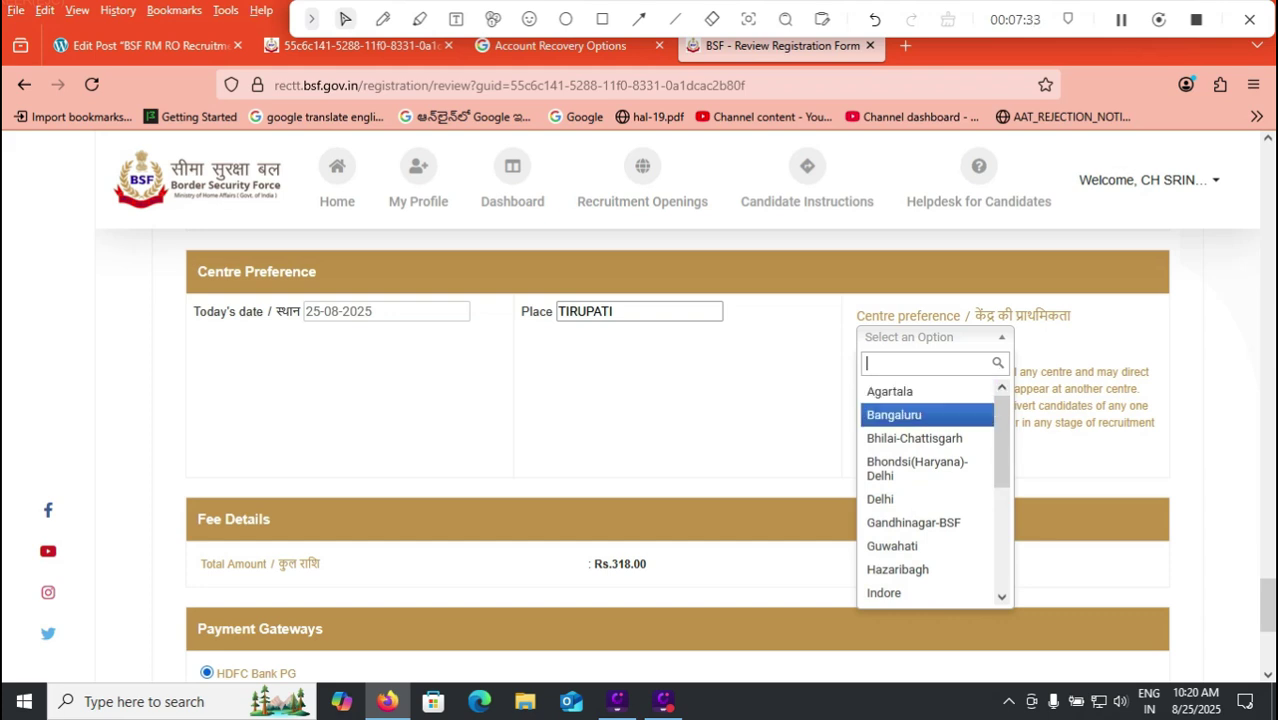
click(894, 414)
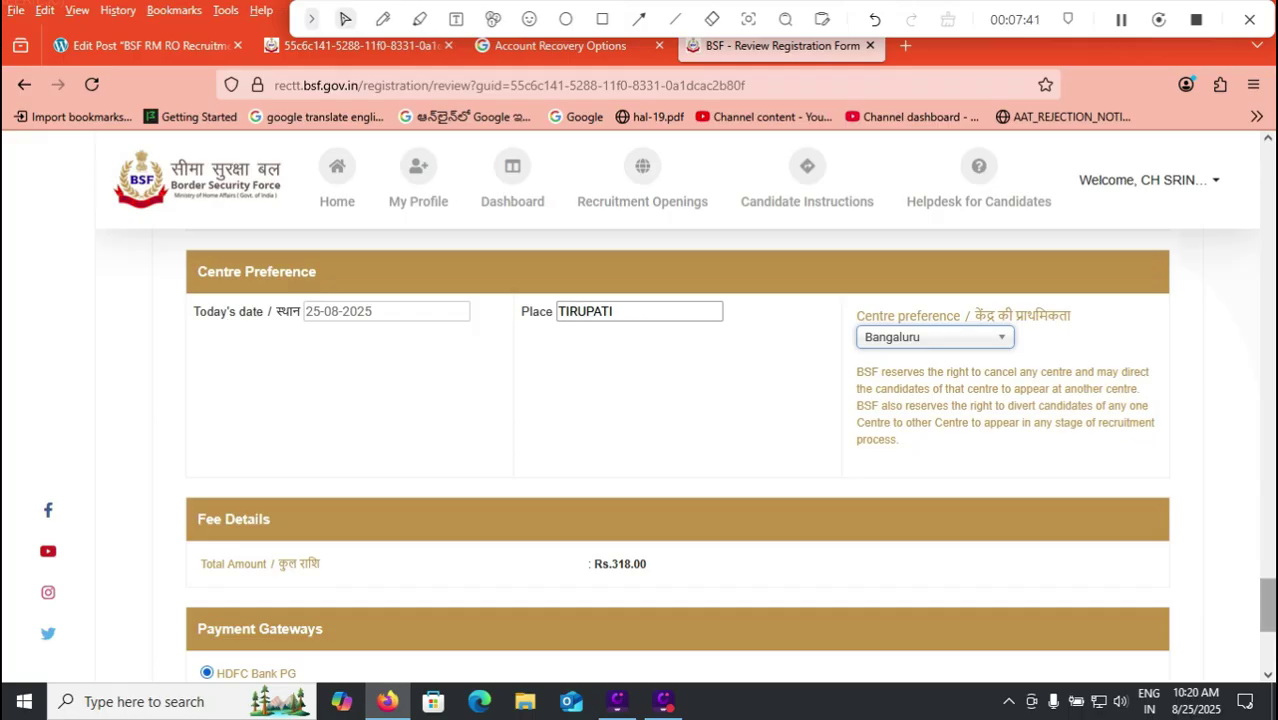
Step: Accept the profile declaration and agree to the payment terms to reach the CCAvenue payment options
scroll(677, 454, down, 3)
click(182, 476)
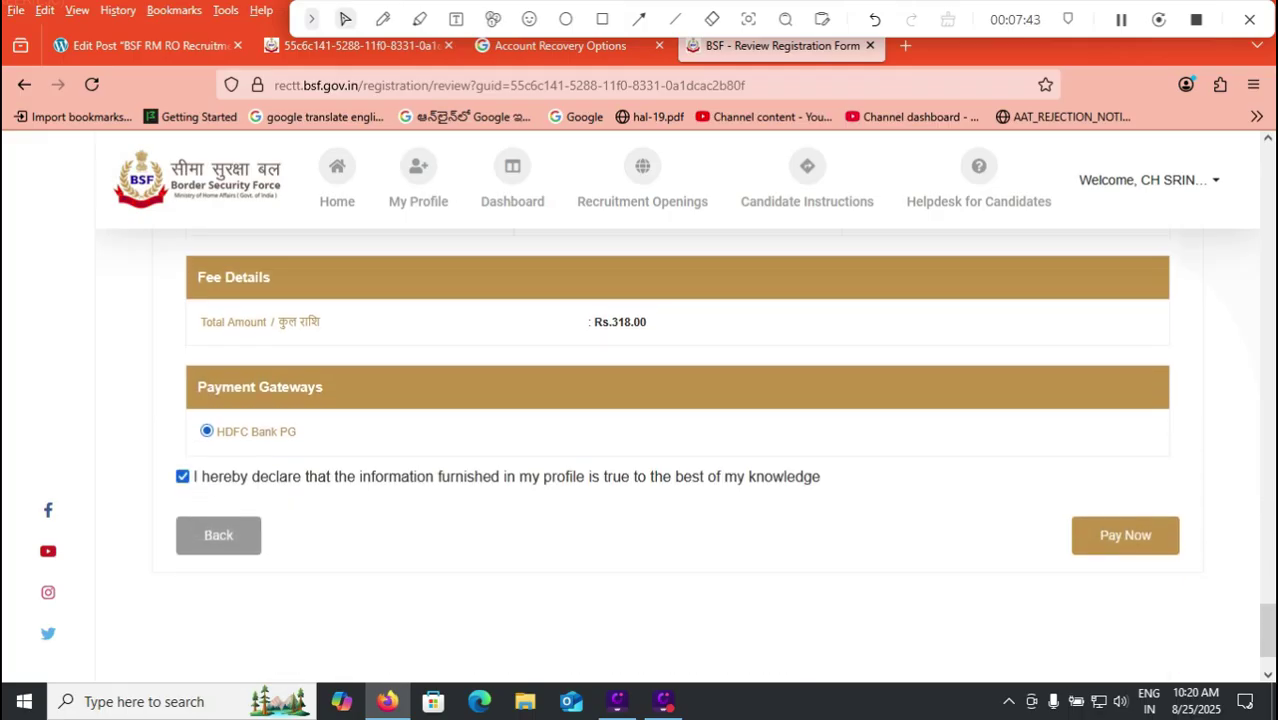
click(1125, 536)
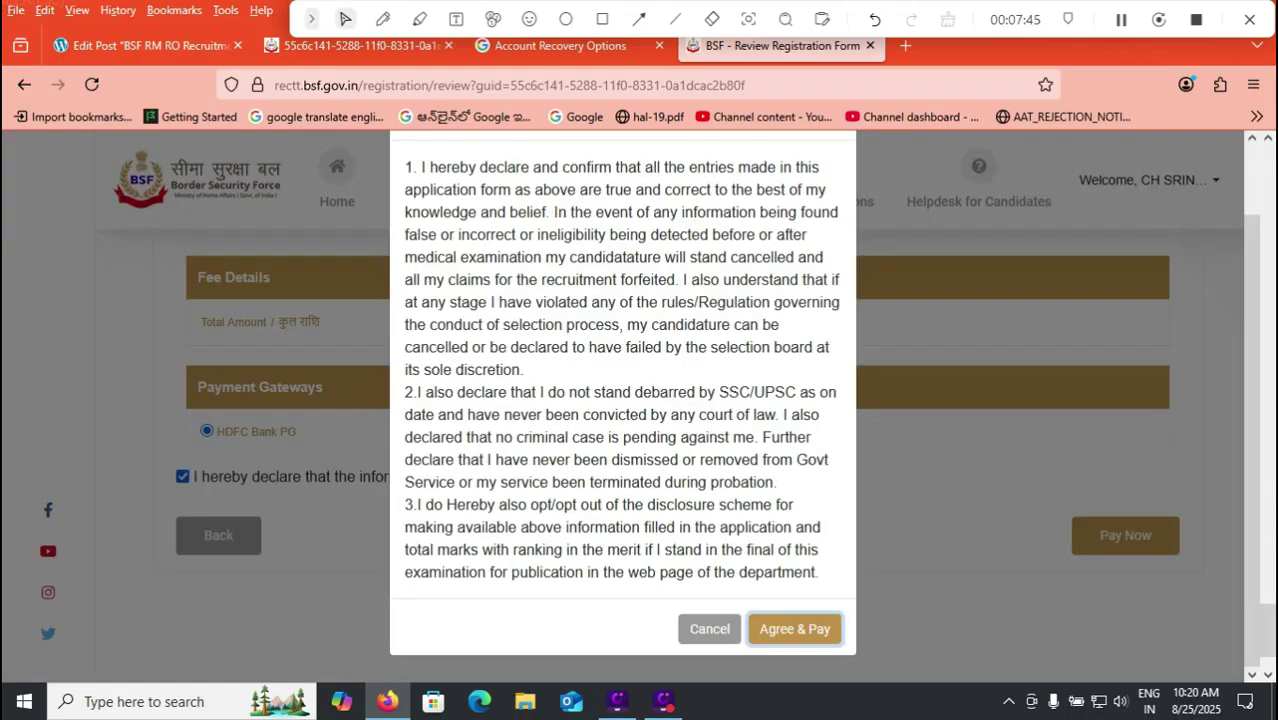
click(795, 628)
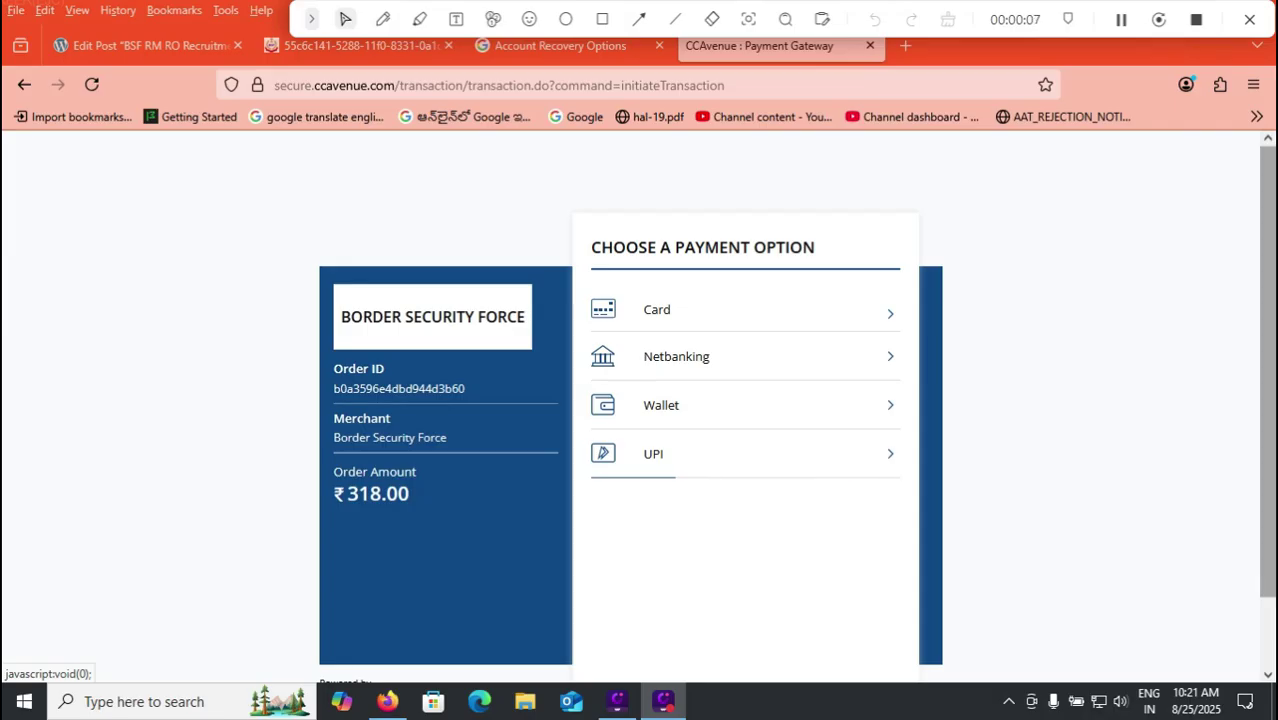
scroll(639, 414, down, 2)
scroll(639, 414, down, 1)
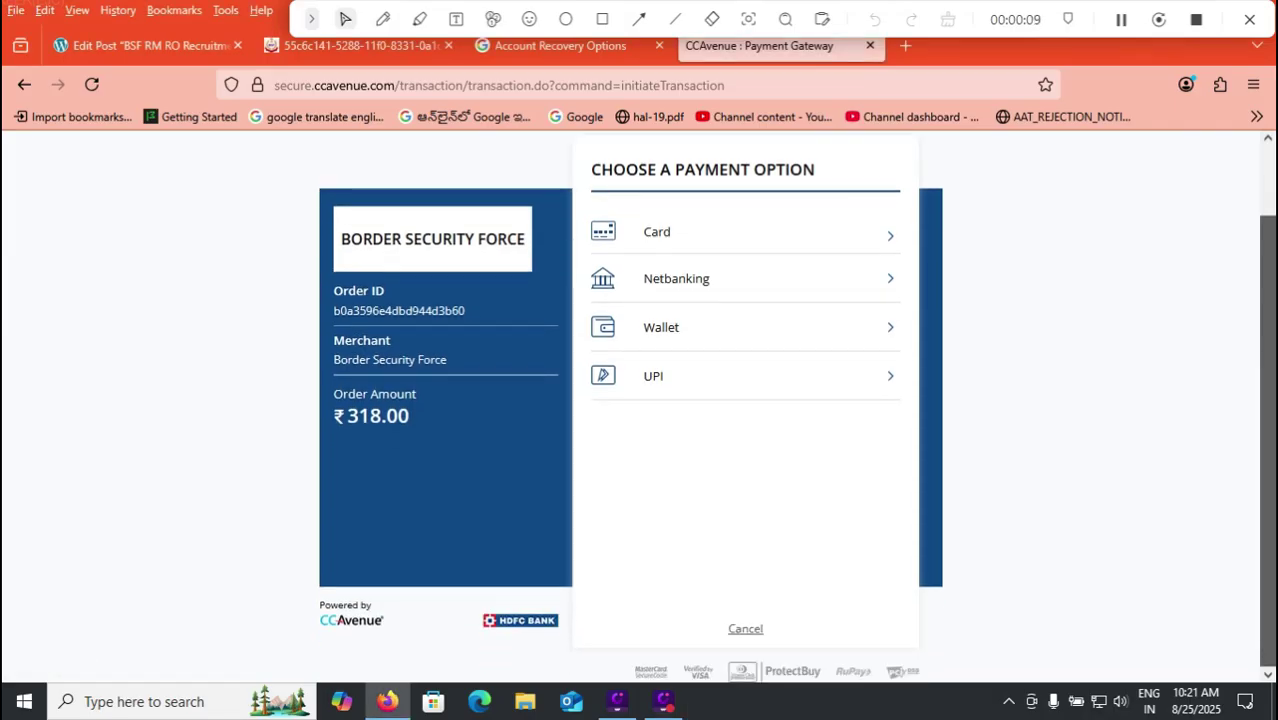